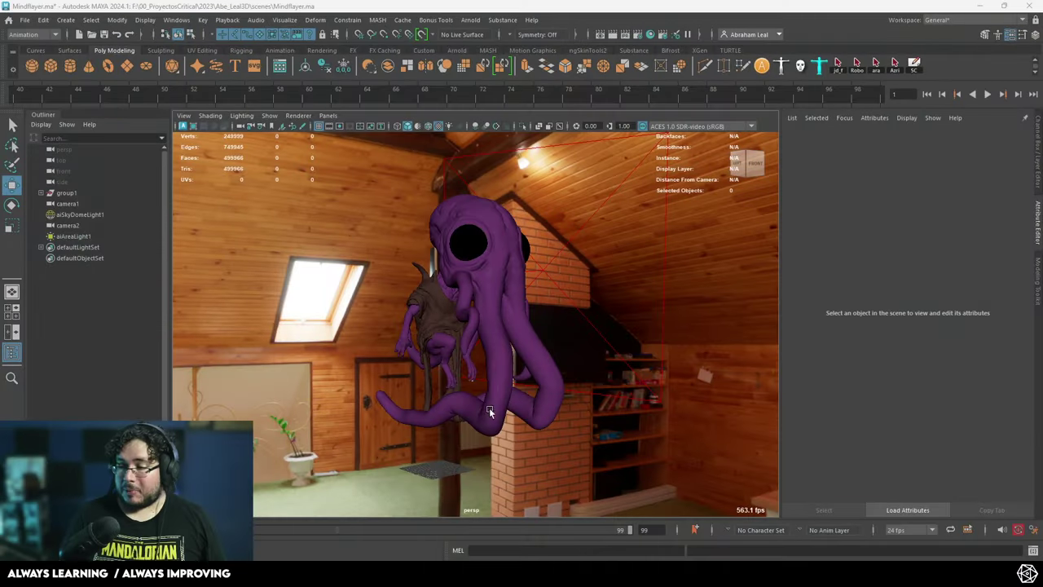
- Open the Hypershade, view the ForceField material network, and minimize the window
{"action": "left_click_drag", "start_coordinate": [604, 384], "coordinate": [499, 326], "text": "alt"}
{"action": "left_click", "coordinate": [649, 34]}
{"action": "left_click_drag", "start_coordinate": [642, 36], "coordinate": [507, 39]}
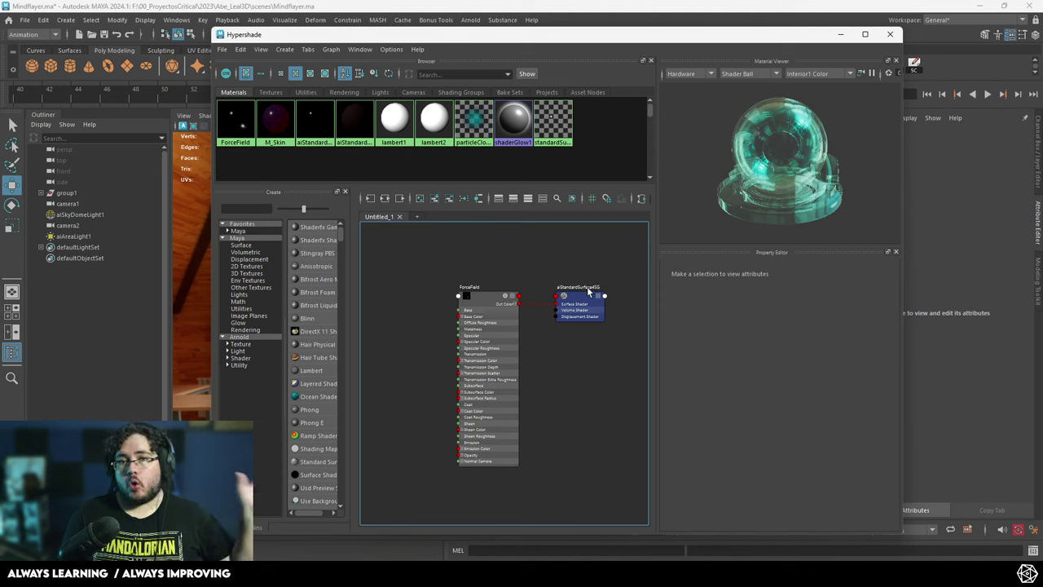
{"action": "left_click", "coordinate": [841, 35]}
- Select all of the creature's meshes in the viewport and assign the existing lambert1 material to them
{"action": "left_click_drag", "start_coordinate": [466, 255], "coordinate": [461, 333], "text": "alt"}
{"action": "right_click_drag", "start_coordinate": [461, 333], "coordinate": [446, 287], "text": "alt"}
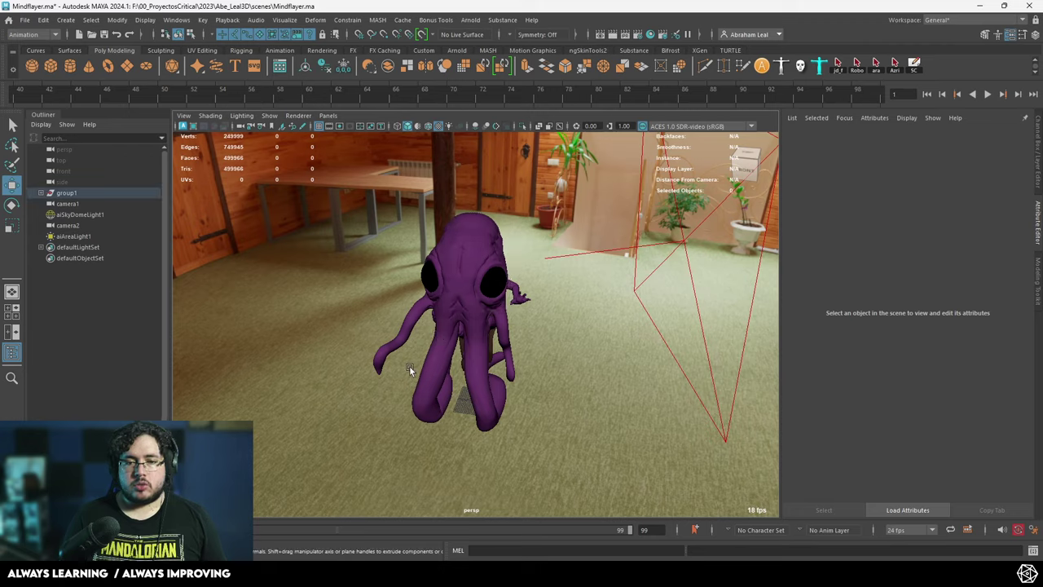
{"action": "left_click_drag", "start_coordinate": [409, 366], "coordinate": [521, 244]}
{"action": "left_click_drag", "start_coordinate": [488, 326], "coordinate": [408, 277], "text": "alt"}
{"action": "left_click_drag", "start_coordinate": [440, 310], "coordinate": [481, 310], "text": "alt"}
{"action": "right_click_drag", "start_coordinate": [467, 250], "coordinate": [554, 521]}
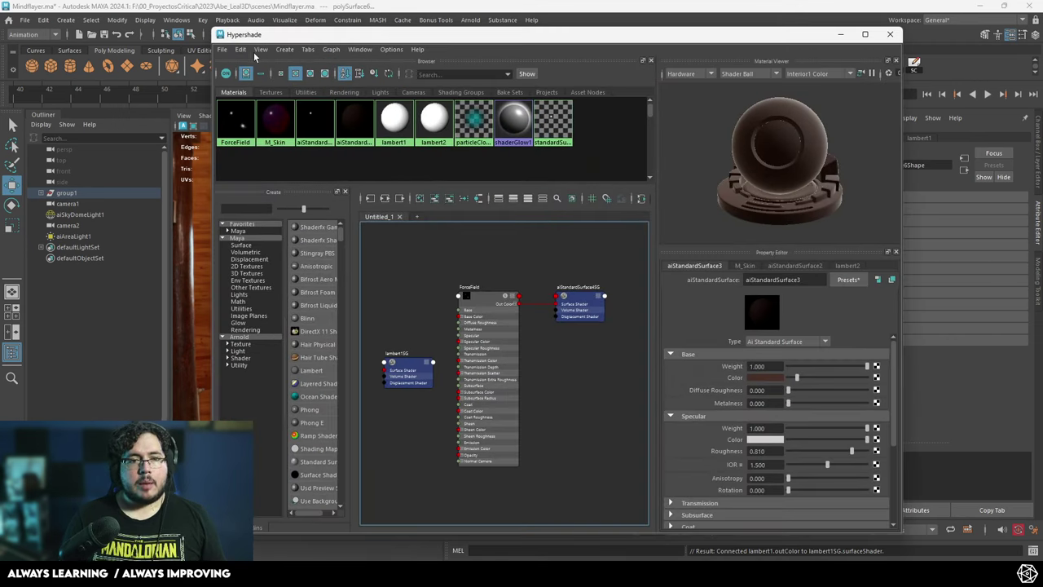
- Delete all unused nodes in the Hypershade and clear the node graph
{"action": "left_click", "coordinate": [242, 50]}
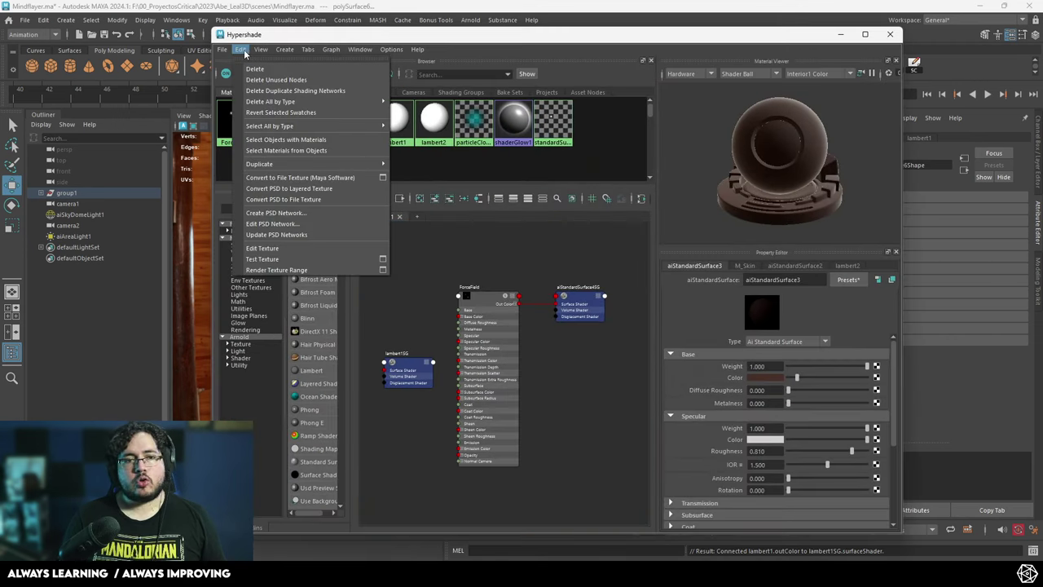
{"action": "left_click", "coordinate": [276, 80]}
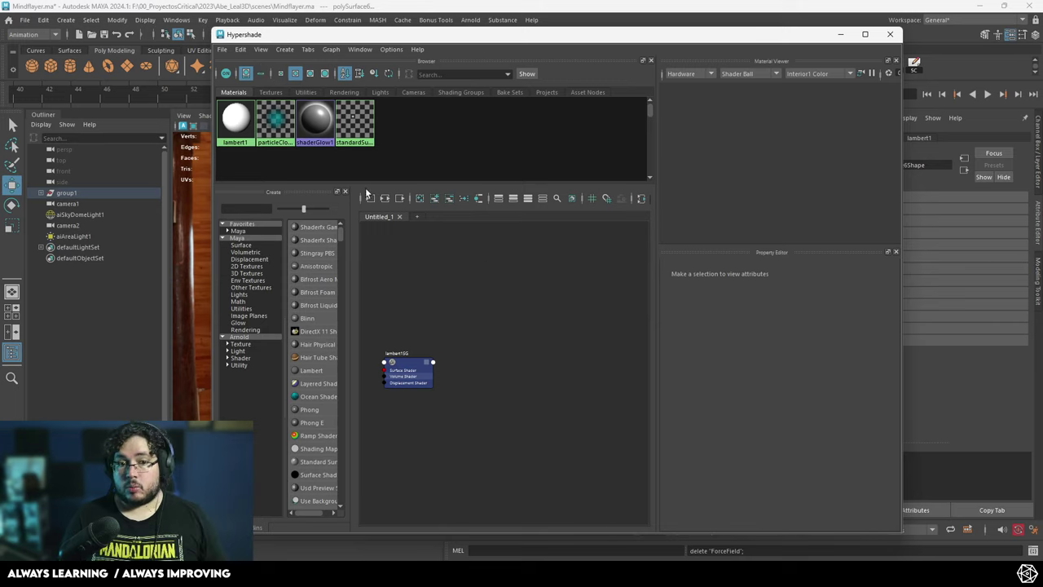
{"action": "left_click", "coordinate": [419, 198]}
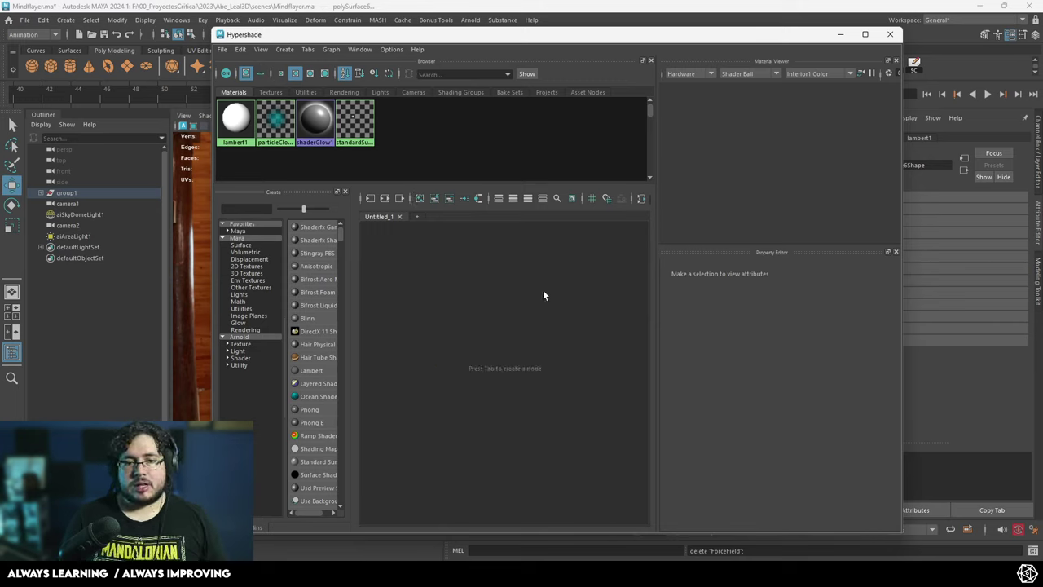
- Start an Arnold RenderView render beside the Hypershade and switch its camera to cameraShape2
{"action": "left_click", "coordinate": [471, 20]}
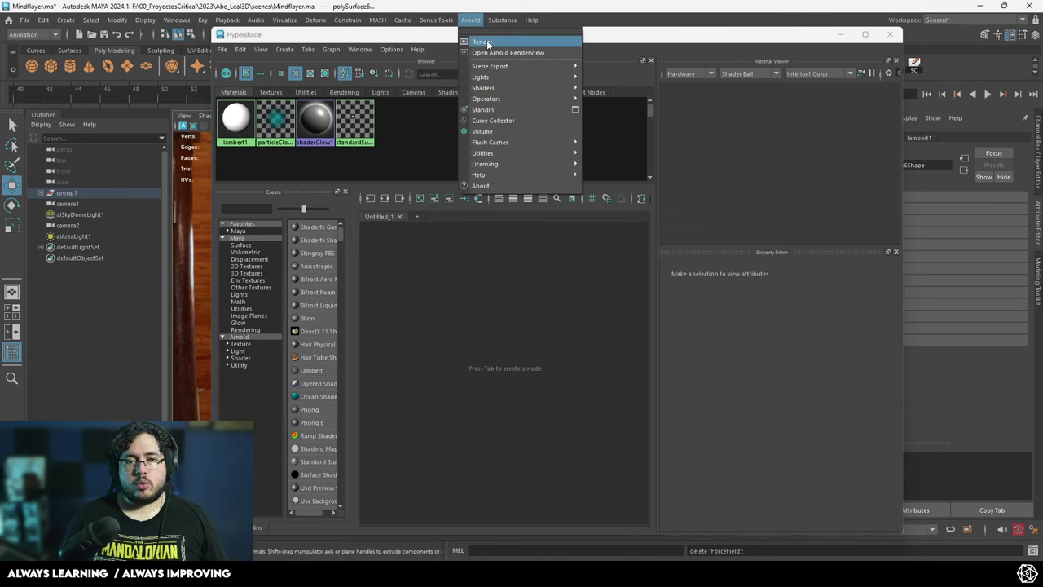
{"action": "left_click", "coordinate": [488, 39]}
{"action": "double_click", "coordinate": [570, 38]}
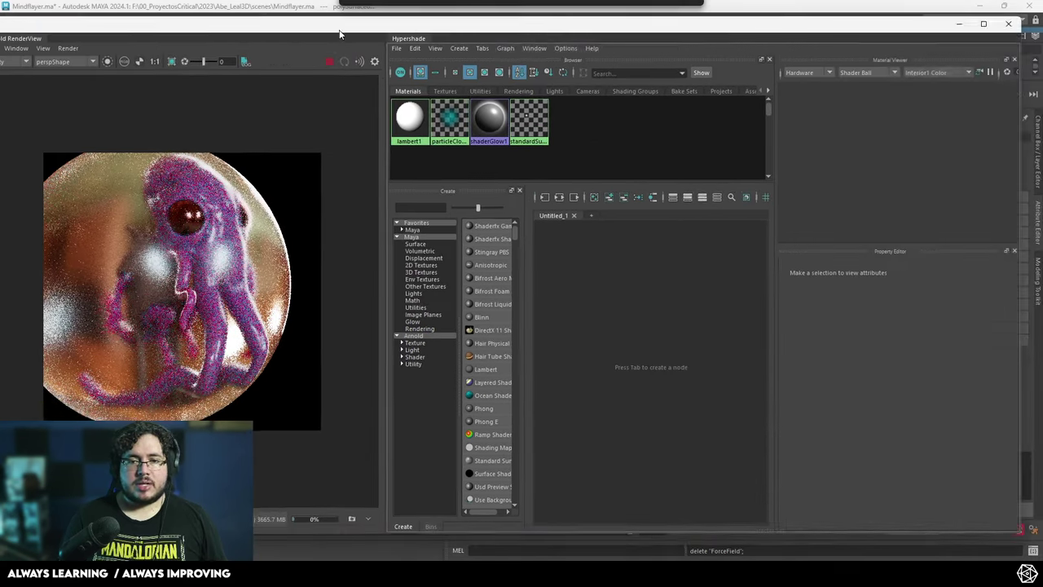
{"action": "scroll", "coordinate": [202, 300], "scroll_direction": "up", "scroll_amount": 3}
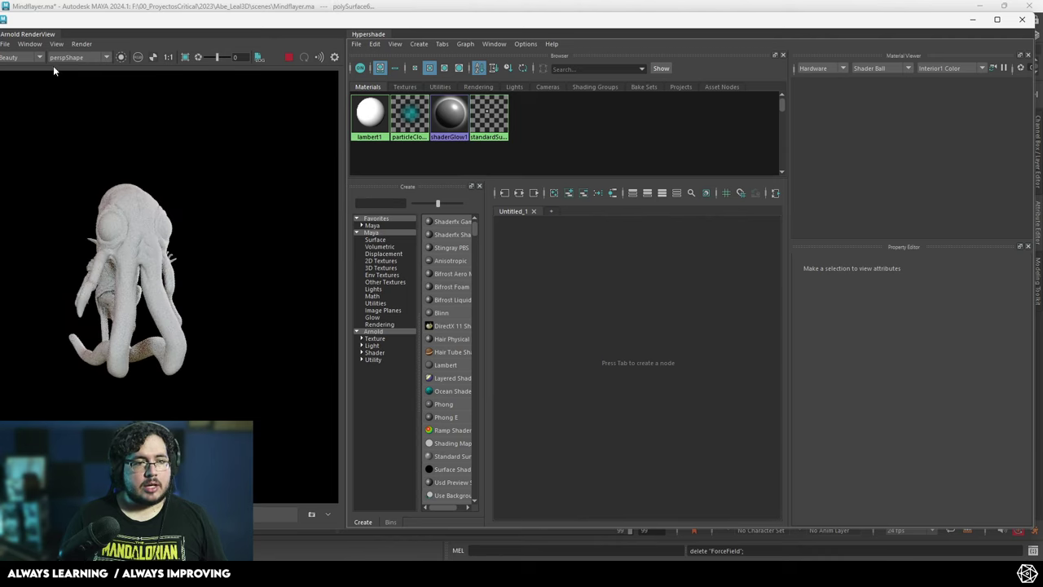
{"action": "left_click", "coordinate": [69, 81]}
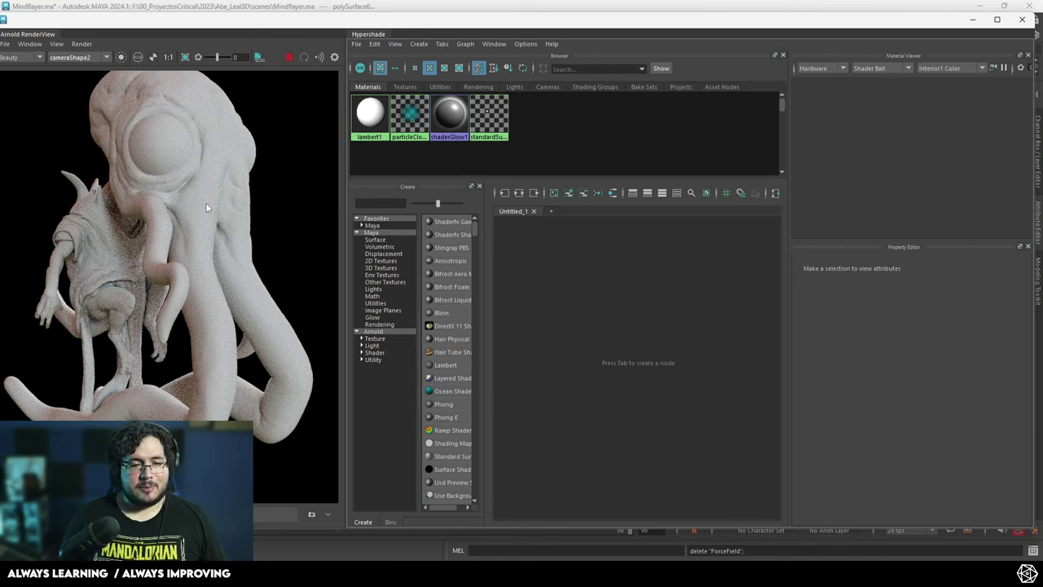
{"action": "scroll", "coordinate": [226, 312], "scroll_direction": "down", "scroll_amount": 3}
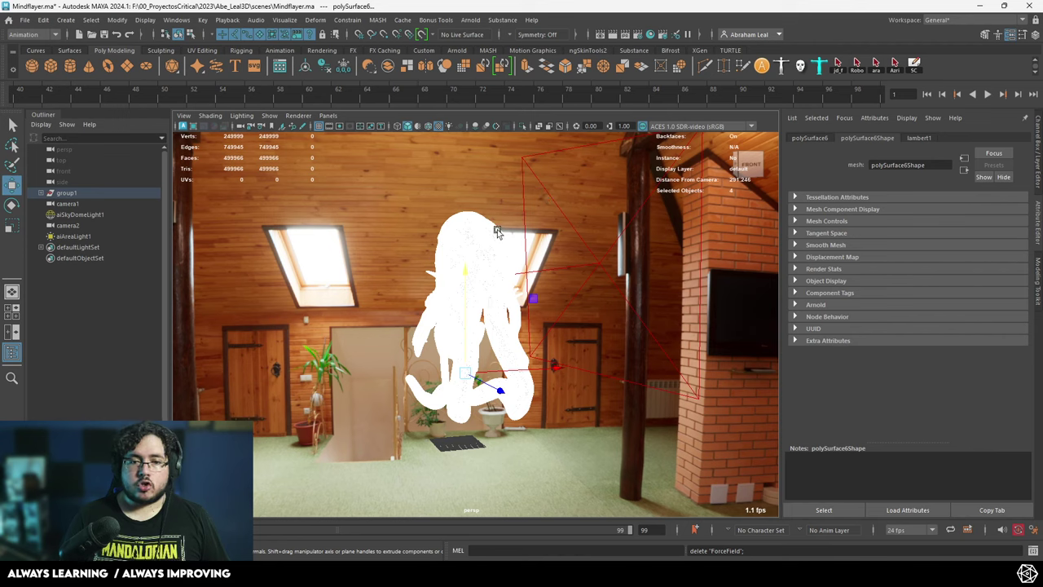
- Assign a new aiStandardSurface material to the creature's main body mesh
{"action": "left_click", "coordinate": [497, 232]}
{"action": "left_click_drag", "start_coordinate": [497, 231], "coordinate": [488, 204], "text": "alt"}
{"action": "right_click", "coordinate": [471, 190]}
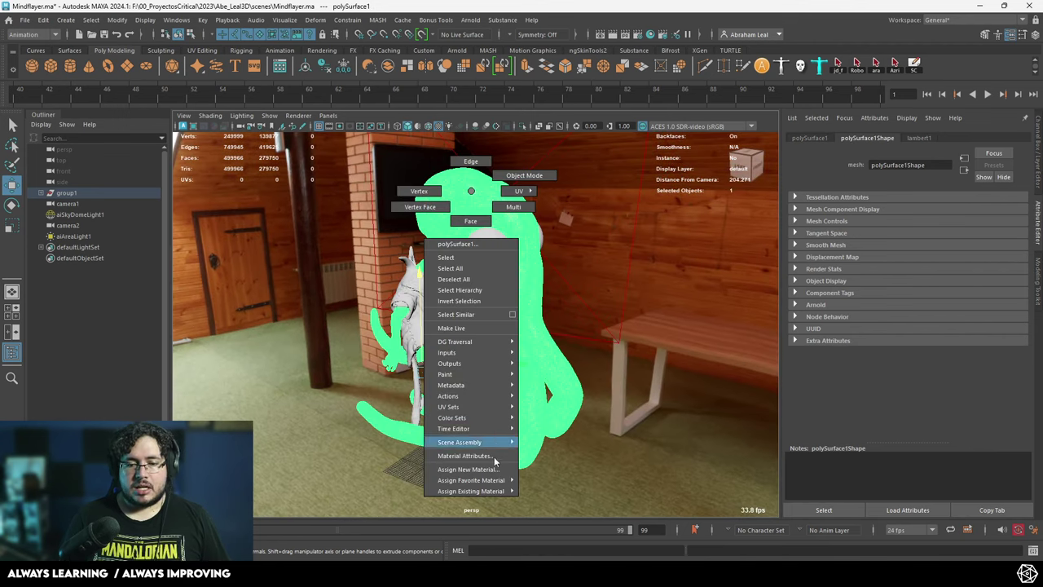
{"action": "left_click", "coordinate": [466, 469]}
{"action": "left_click", "coordinate": [374, 285]}
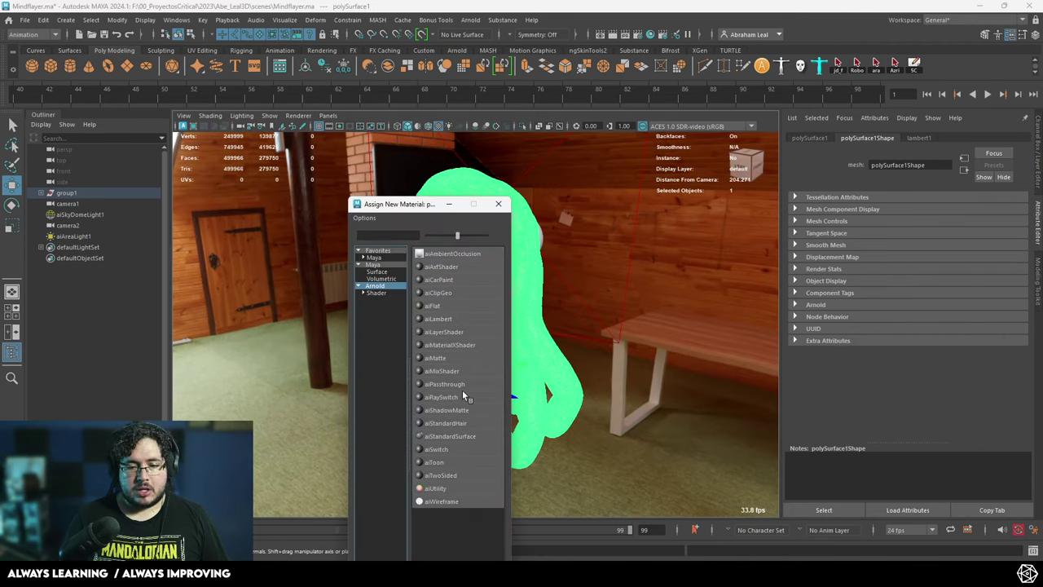
{"action": "left_click", "coordinate": [453, 436]}
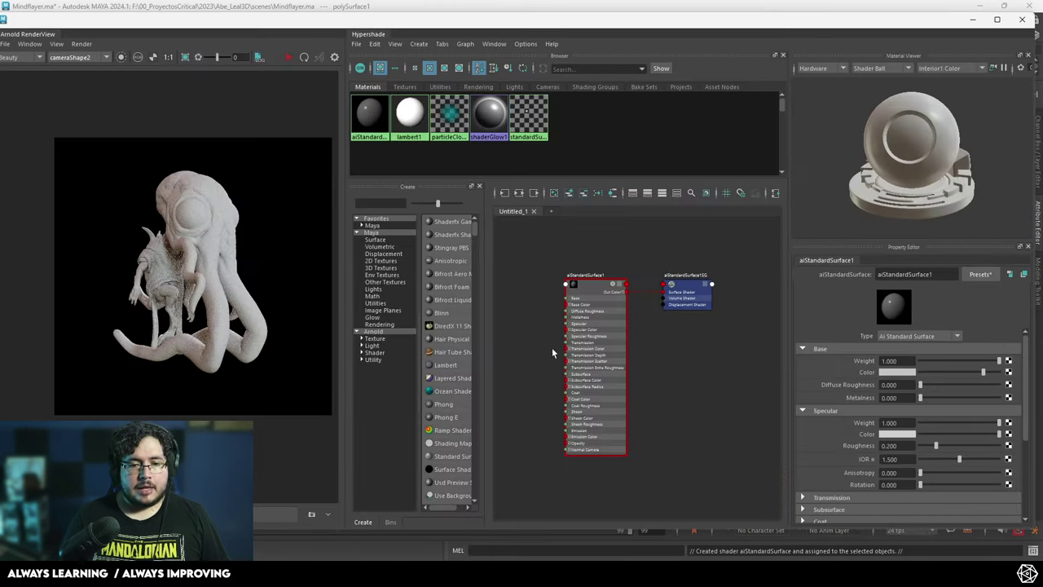
- Rename the new aiStandardSurface material as M_Skin
{"action": "key", "text": "f"}
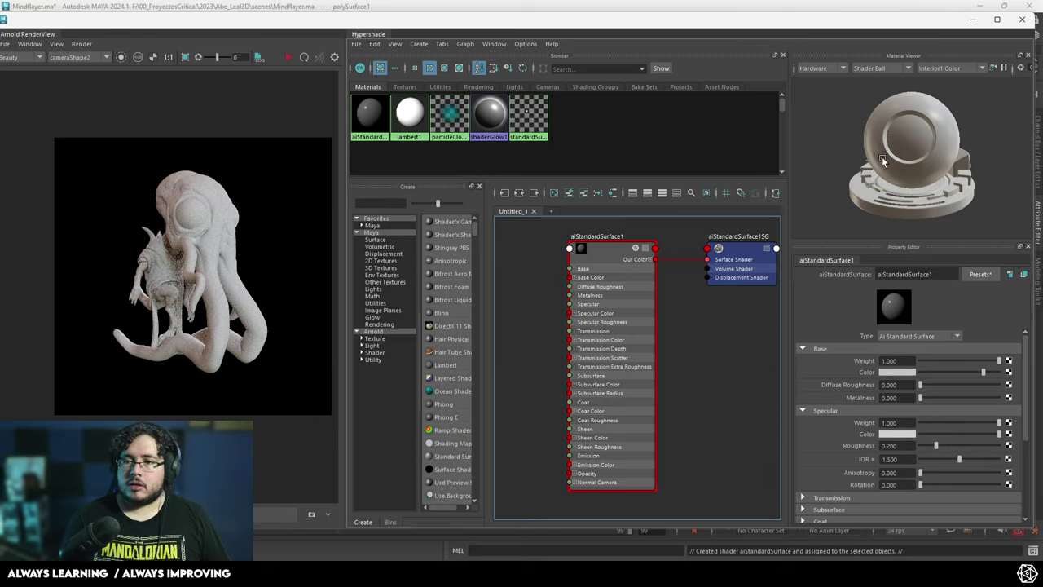
{"action": "middle_click_drag", "start_coordinate": [693, 359], "coordinate": [695, 344], "text": "alt"}
{"action": "scroll", "coordinate": [696, 343], "scroll_direction": "down", "scroll_amount": 4}
{"action": "left_click", "coordinate": [642, 313]}
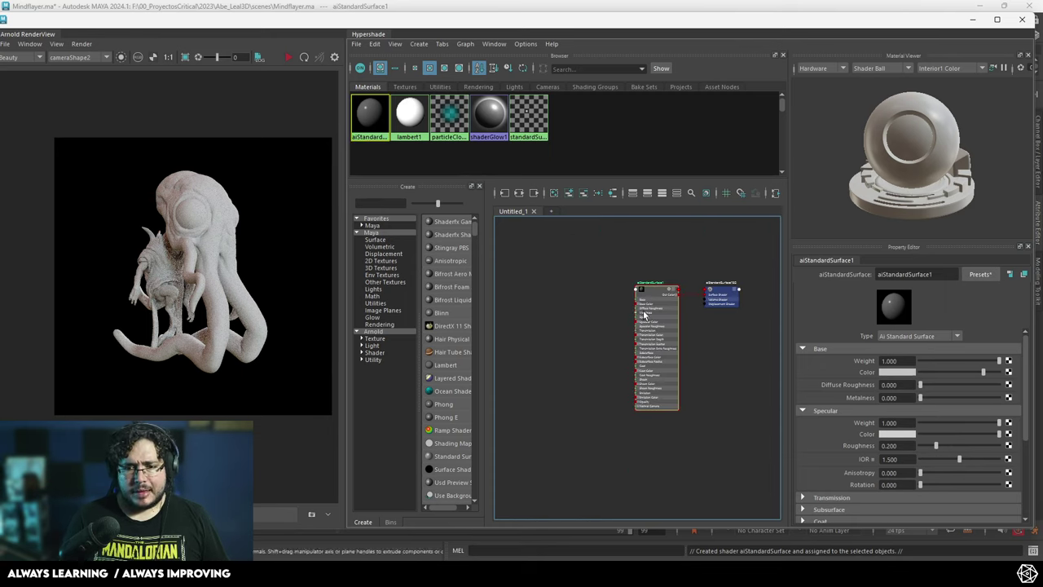
{"action": "left_click_drag", "start_coordinate": [938, 274], "coordinate": [816, 260]}
{"action": "type", "text": "M_Skin"}
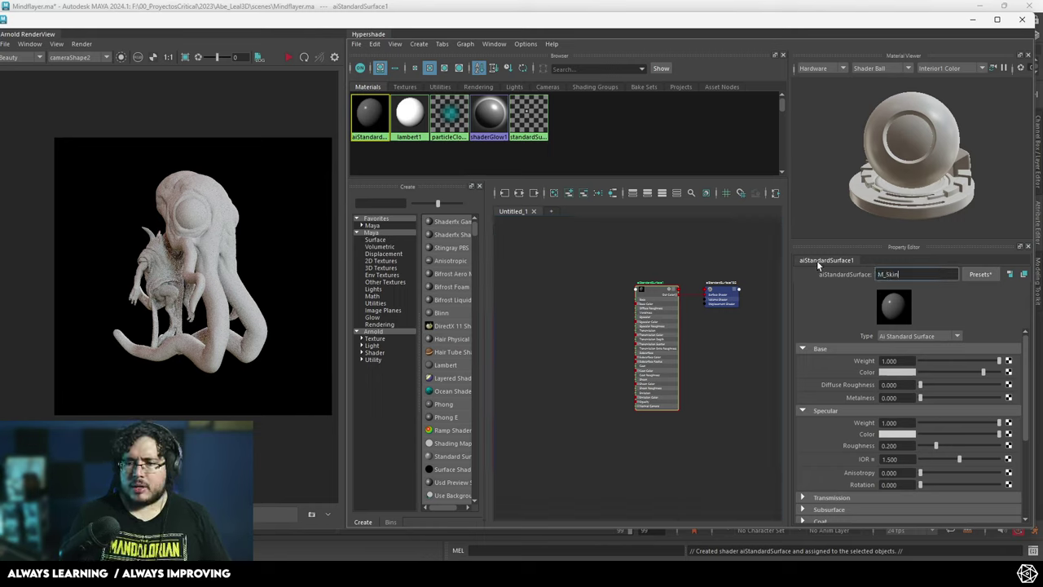
{"action": "key", "text": "Return"}
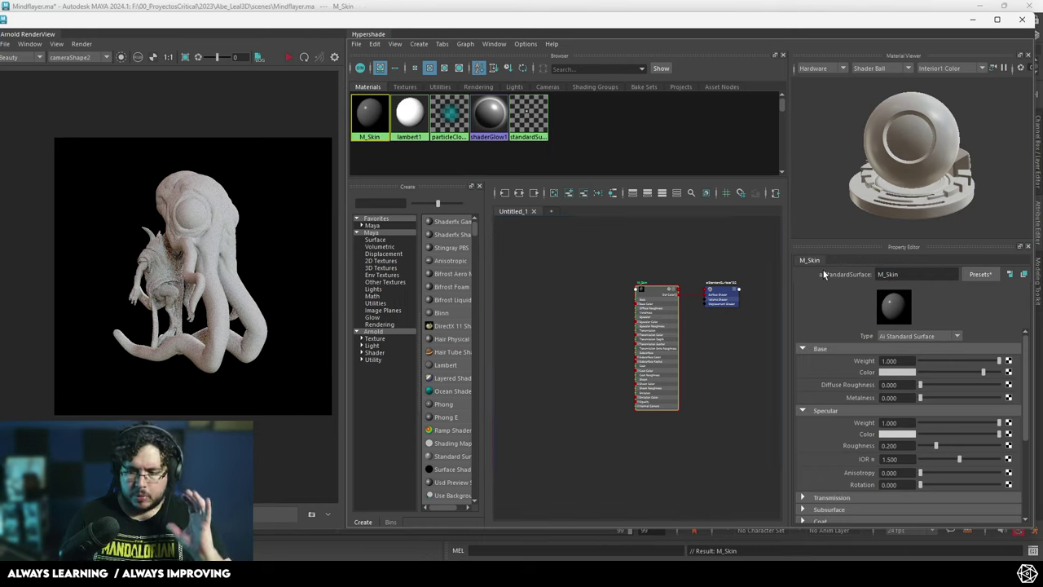
{"action": "scroll", "coordinate": [588, 338], "scroll_direction": "up", "scroll_amount": 3}
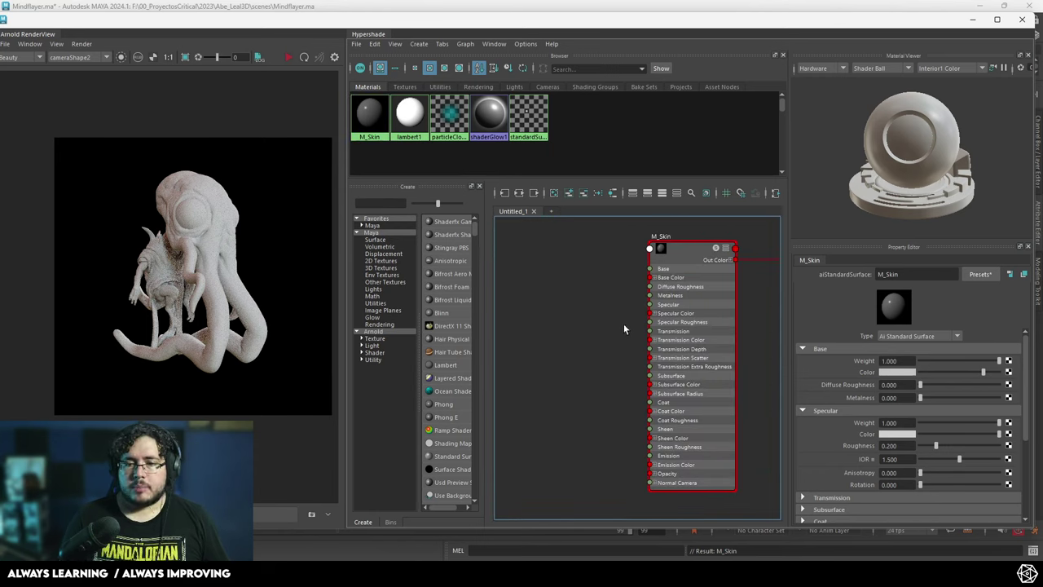
- Set M_Skin's base color to the dark purple from the color history and restart the Arnold render to inspect the skin
{"action": "left_click", "coordinate": [894, 372]}
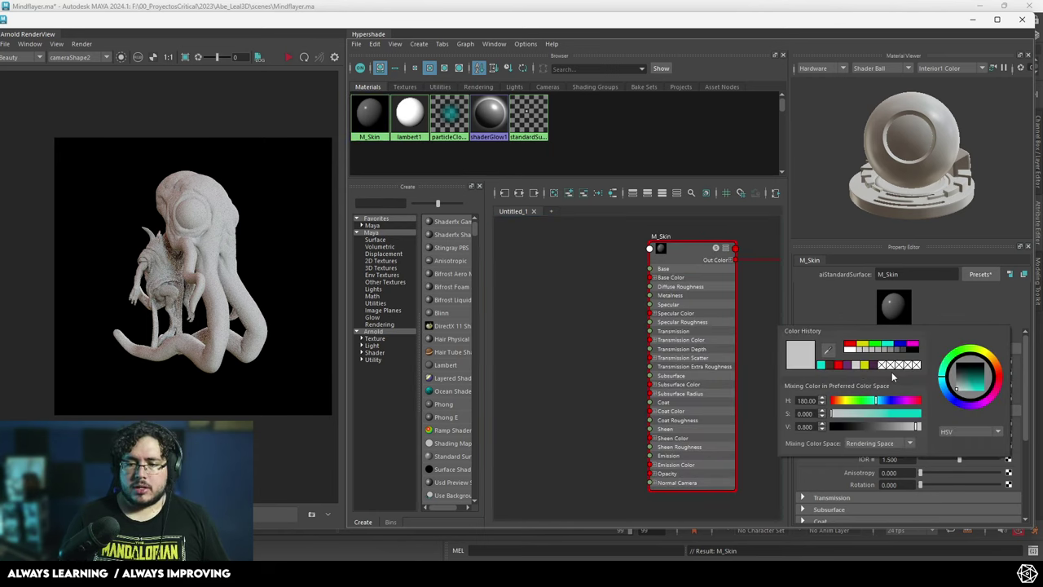
{"action": "left_click", "coordinate": [848, 367]}
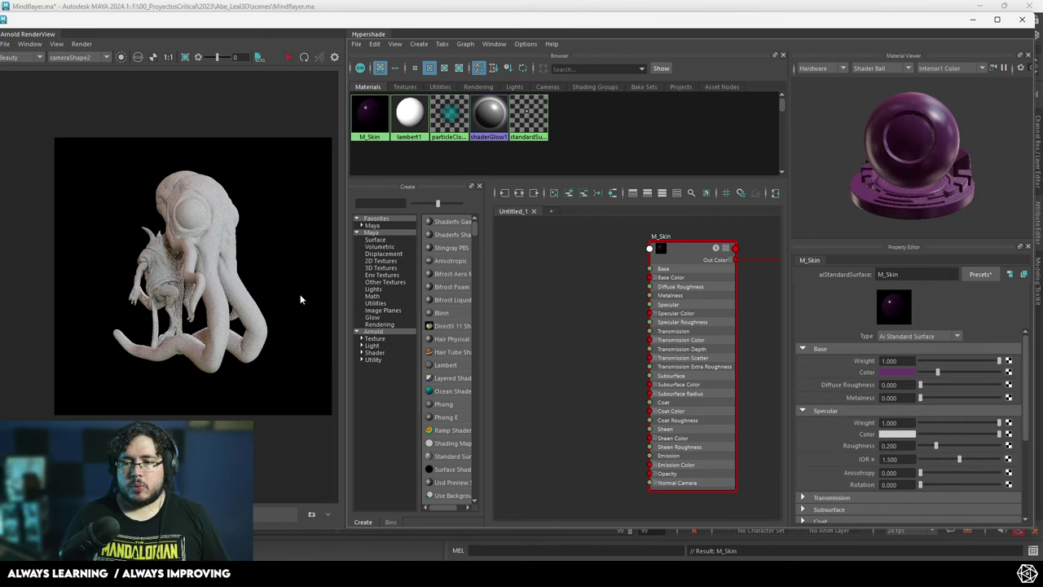
{"action": "left_click", "coordinate": [287, 57]}
{"action": "scroll", "coordinate": [196, 244], "scroll_direction": "up", "scroll_amount": 3}
{"action": "scroll", "coordinate": [189, 224], "scroll_direction": "down", "scroll_amount": 1}
{"action": "scroll", "coordinate": [196, 218], "scroll_direction": "up", "scroll_amount": 2}
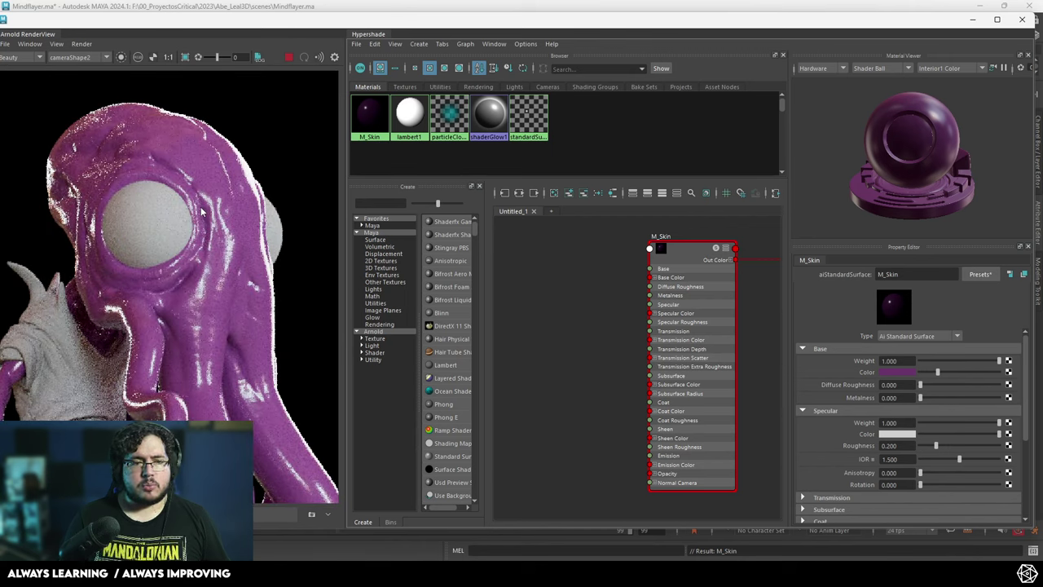
{"action": "scroll", "coordinate": [202, 212], "scroll_direction": "down", "scroll_amount": 2}
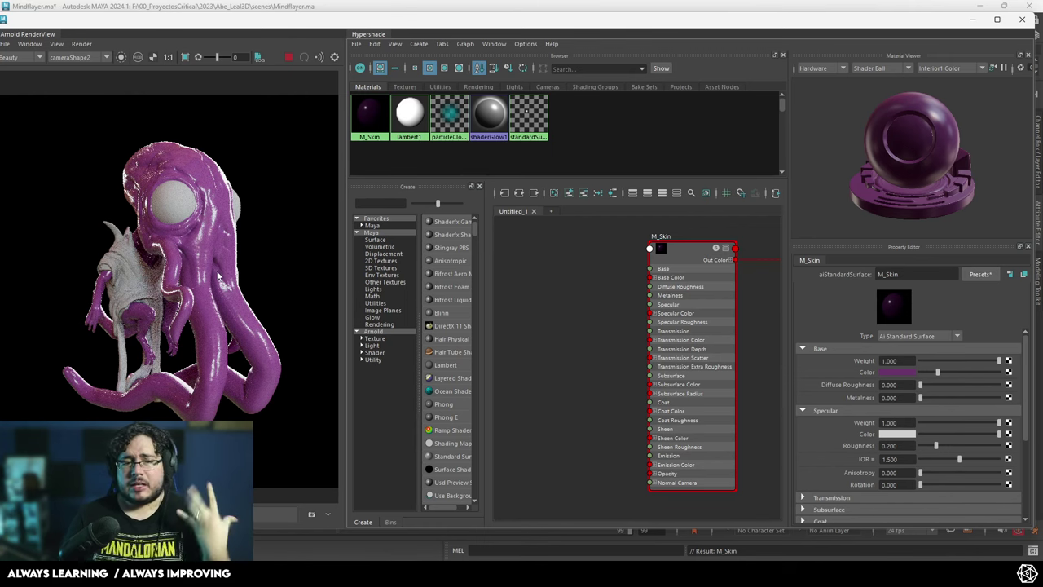
{"action": "scroll", "coordinate": [228, 232], "scroll_direction": "up", "scroll_amount": 3}
{"action": "scroll", "coordinate": [178, 251], "scroll_direction": "down", "scroll_amount": 1}
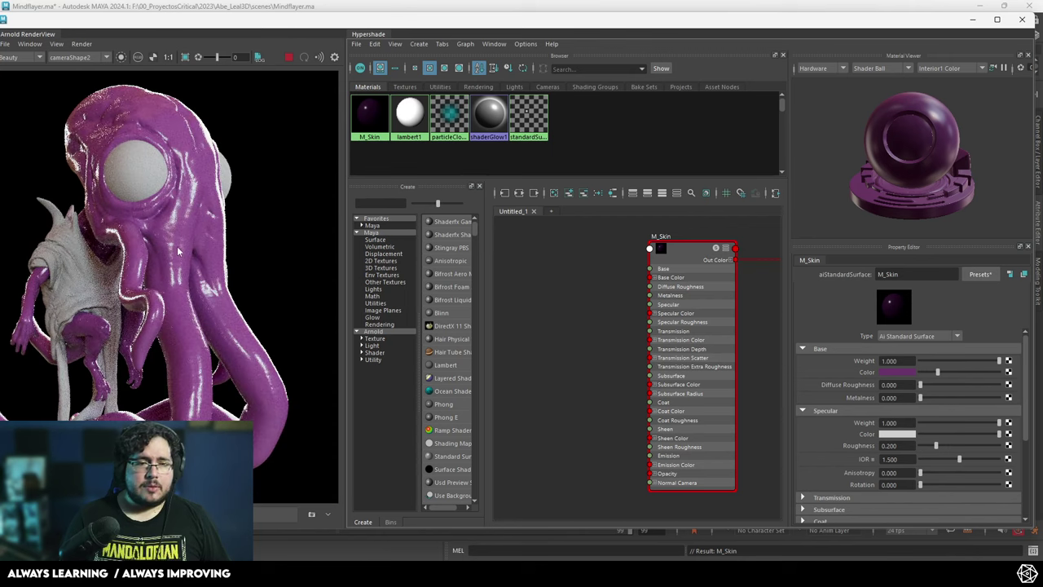
- Create an aiNoise node in the Hypershade graph and place it ahead of the M_Skin node
{"action": "scroll", "coordinate": [625, 304], "scroll_direction": "down", "scroll_amount": 2}
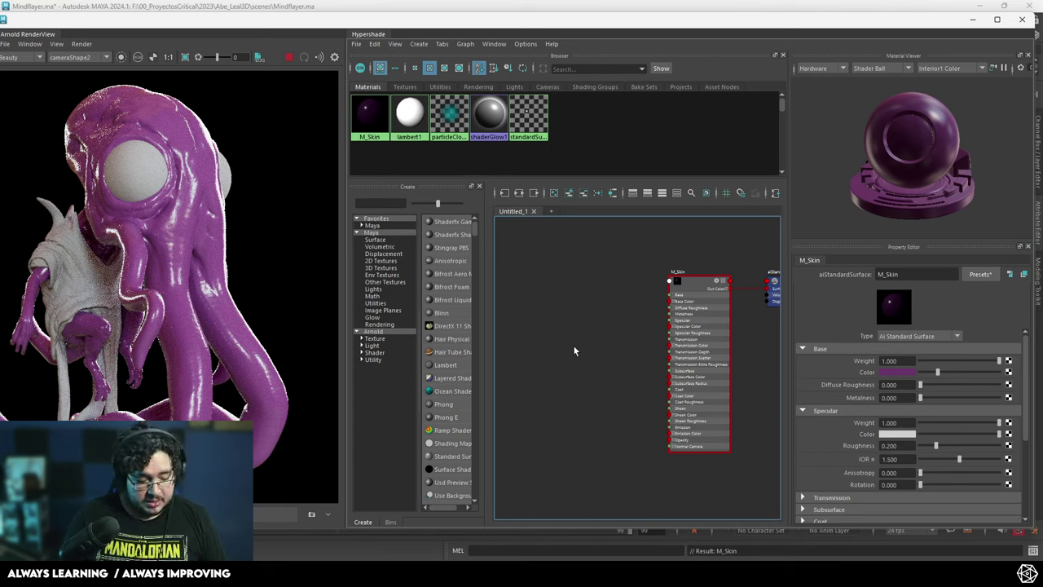
{"action": "key", "text": "Tab"}
{"action": "type", "text": "noise"}
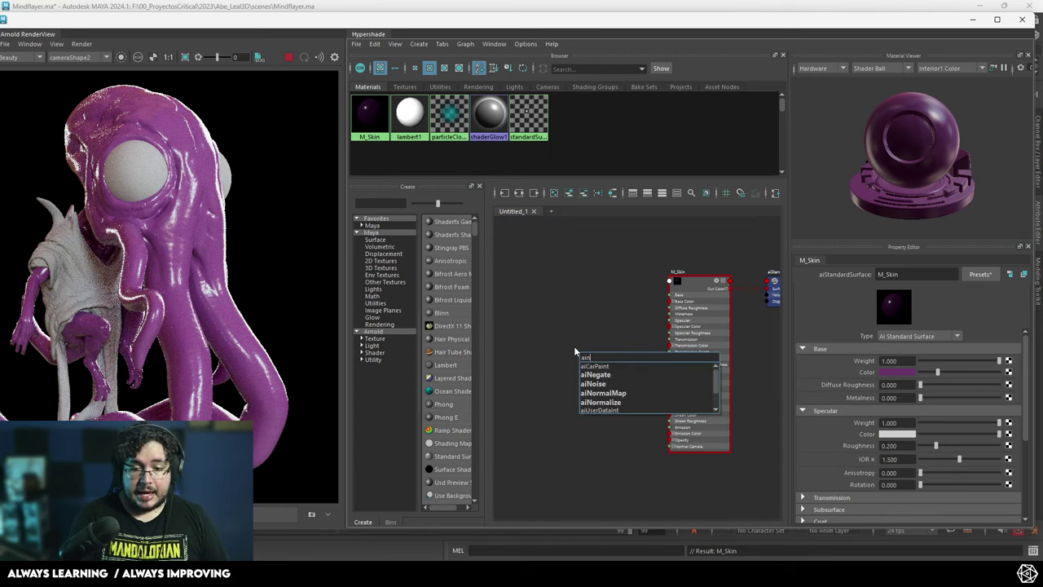
{"action": "key", "text": "Return"}
{"action": "left_click_drag", "start_coordinate": [576, 351], "coordinate": [523, 303]}
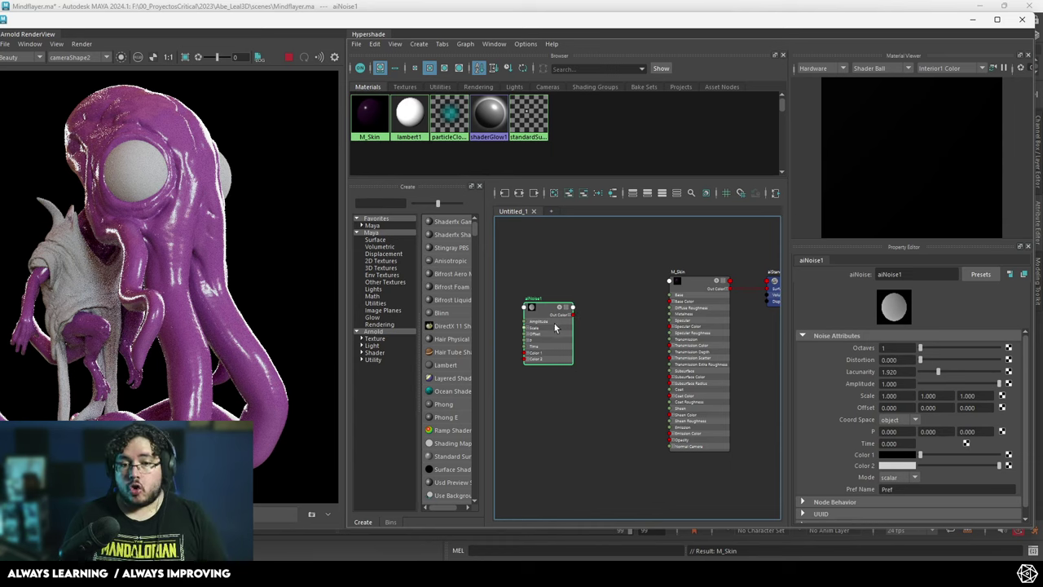
- Connect the aiNoise node's Out Color to M_Skin's Base Color and check the pattern in the render
{"action": "scroll", "coordinate": [567, 334], "scroll_direction": "up", "scroll_amount": 2}
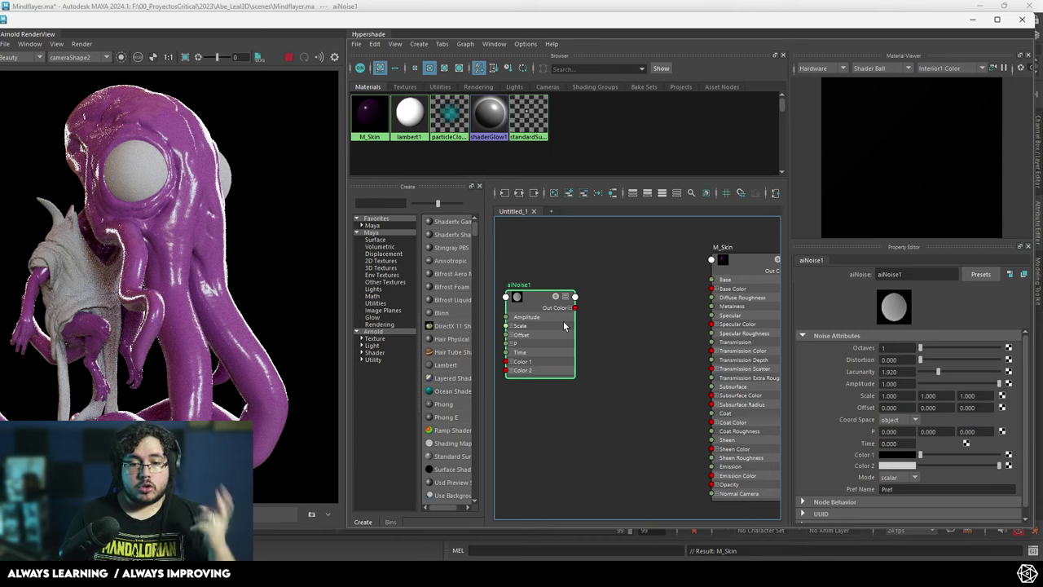
{"action": "left_click_drag", "start_coordinate": [575, 307], "coordinate": [714, 290]}
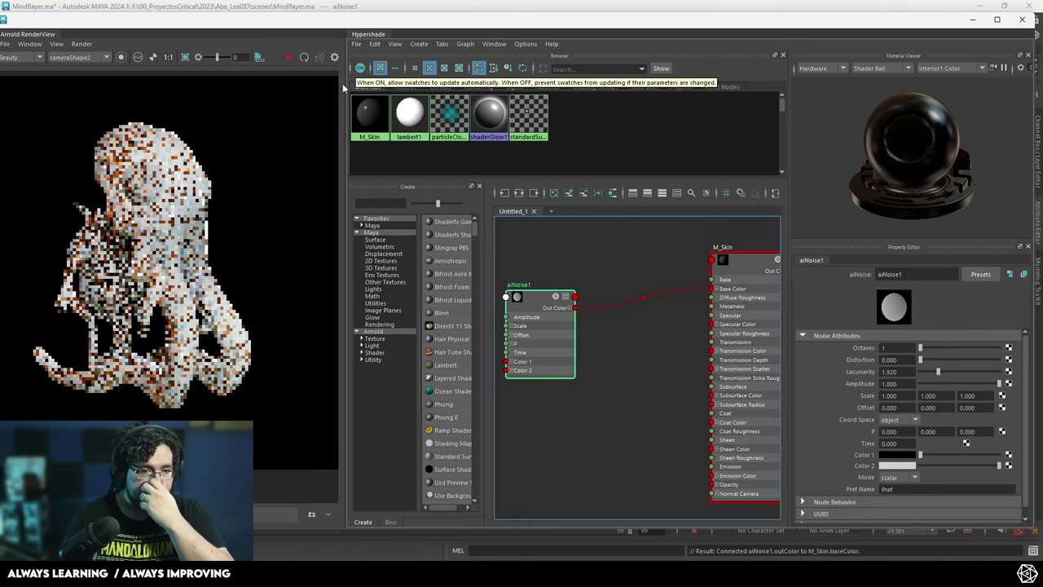
{"action": "scroll", "coordinate": [177, 239], "scroll_direction": "up", "scroll_amount": 3}
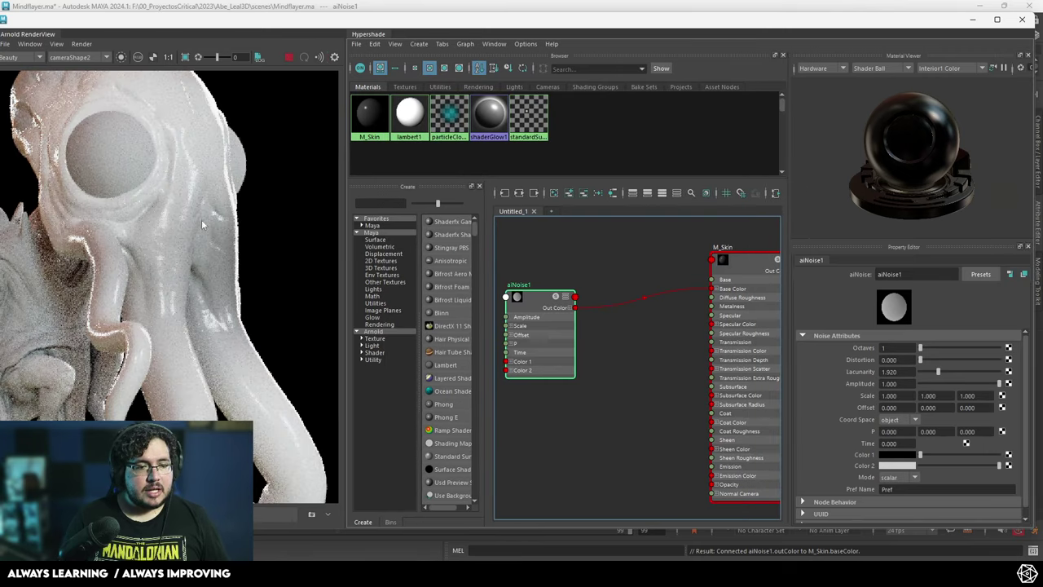
{"action": "scroll", "coordinate": [173, 176], "scroll_direction": "down", "scroll_amount": 3}
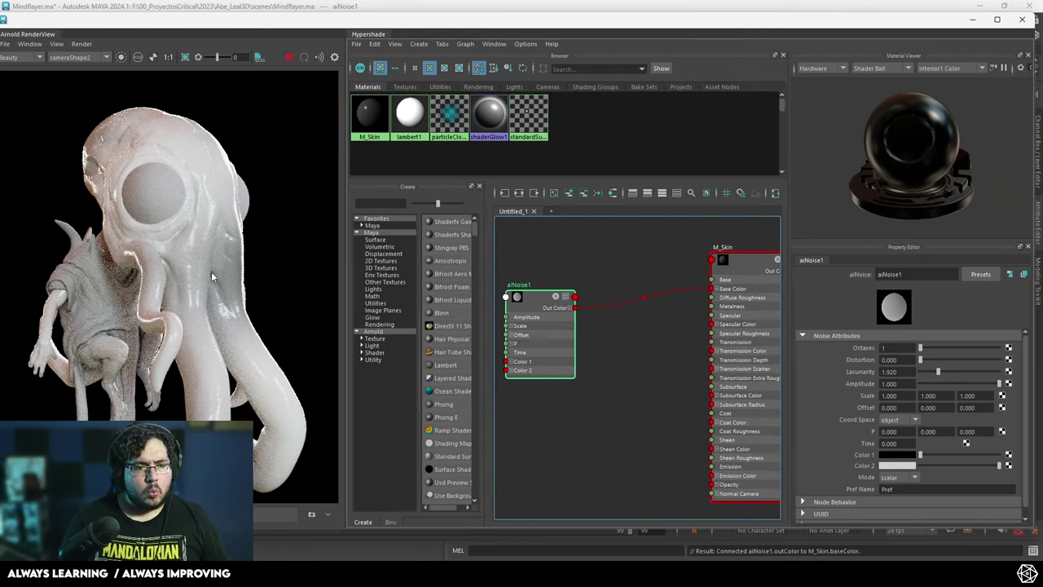
{"action": "middle_click_drag", "start_coordinate": [206, 337], "coordinate": [211, 311]}
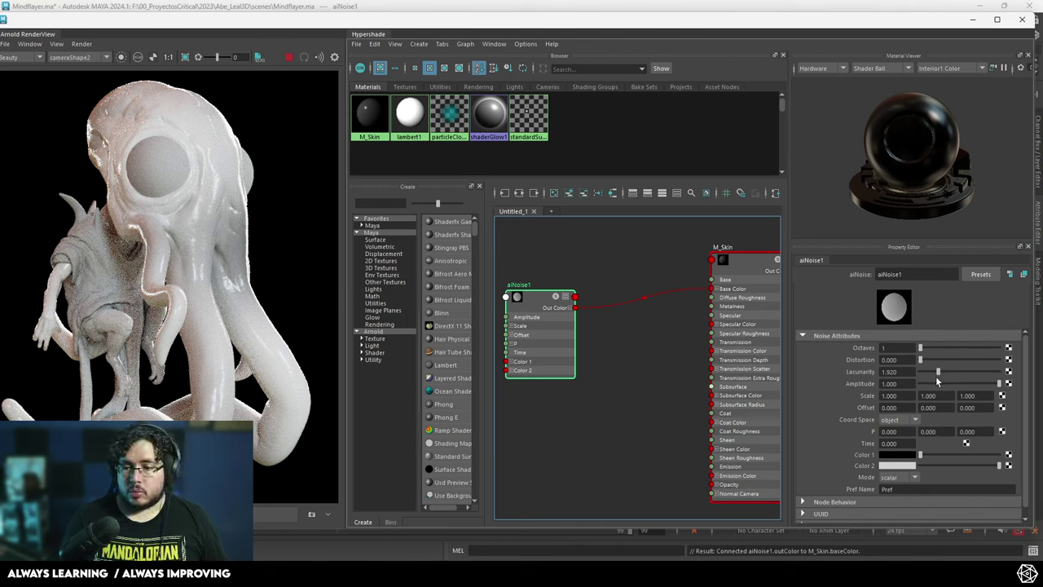
- Set the aiNoise scale to 50 on all three axes and inspect the finer pattern on the creature's head
{"action": "left_click_drag", "start_coordinate": [912, 385], "coordinate": [862, 396]}
{"action": "type", "text": "50"}
{"action": "key", "text": "Tab"}
{"action": "type", "text": "50"}
{"action": "key", "text": "Tab"}
{"action": "type", "text": "50"}
{"action": "key", "text": "Return"}
{"action": "scroll", "coordinate": [162, 153], "scroll_direction": "up", "scroll_amount": 3}
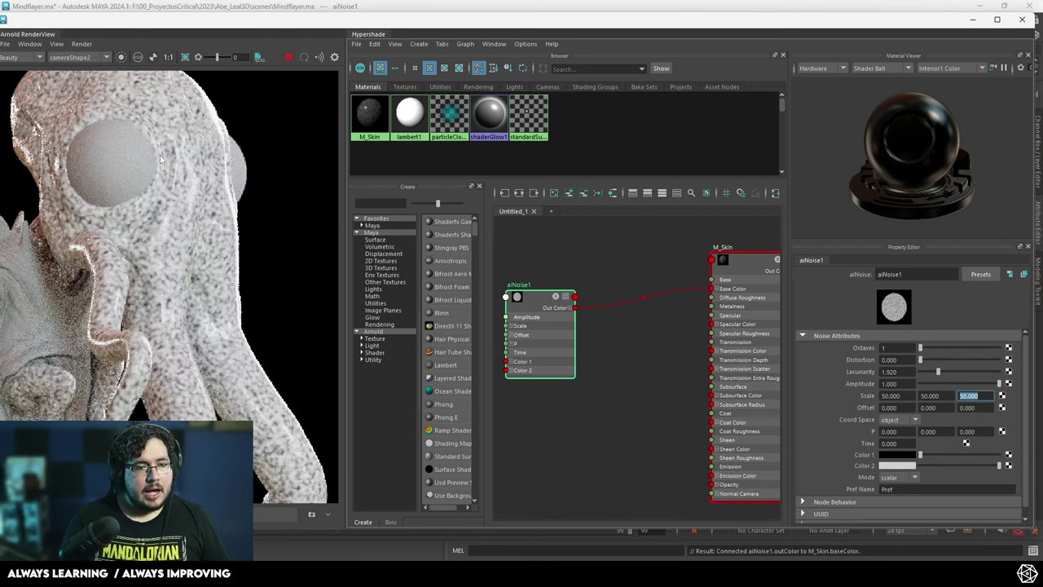
{"action": "middle_click_drag", "start_coordinate": [151, 324], "coordinate": [200, 327]}
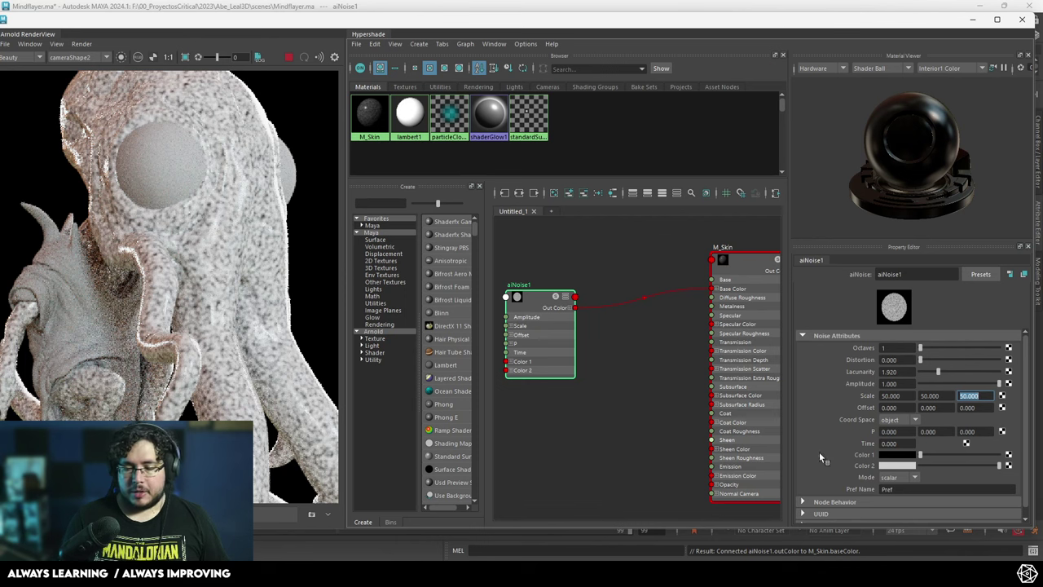
- Set Color 1 of the aiNoise node to the dark purple from the color history
{"action": "left_click", "coordinate": [897, 456]}
{"action": "left_click", "coordinate": [444, 317]}
{"action": "left_click", "coordinate": [392, 195]}
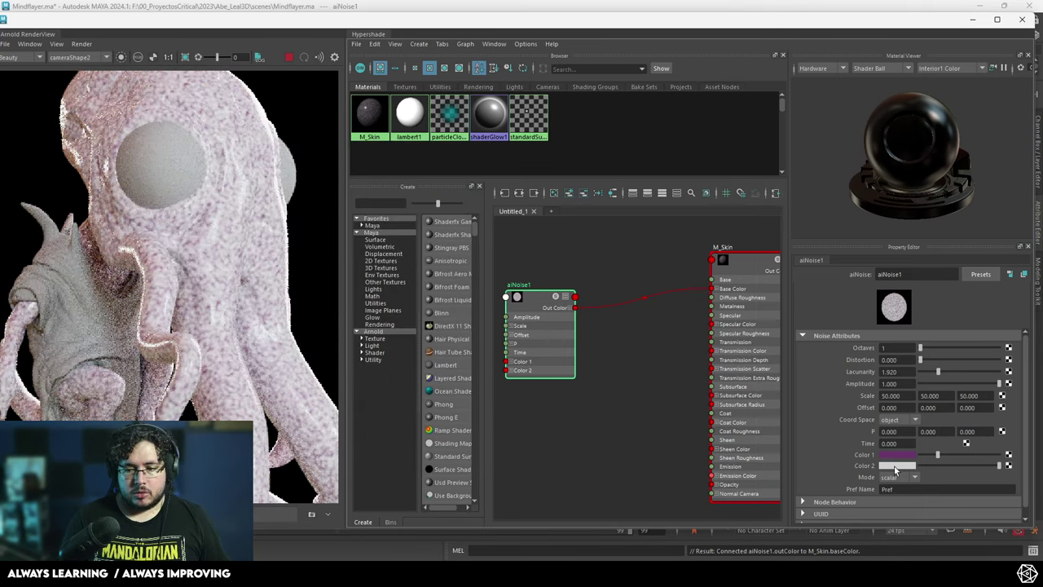
- Stop the interactive Arnold render
{"action": "left_click", "coordinate": [559, 382]}
{"action": "left_click", "coordinate": [287, 57]}
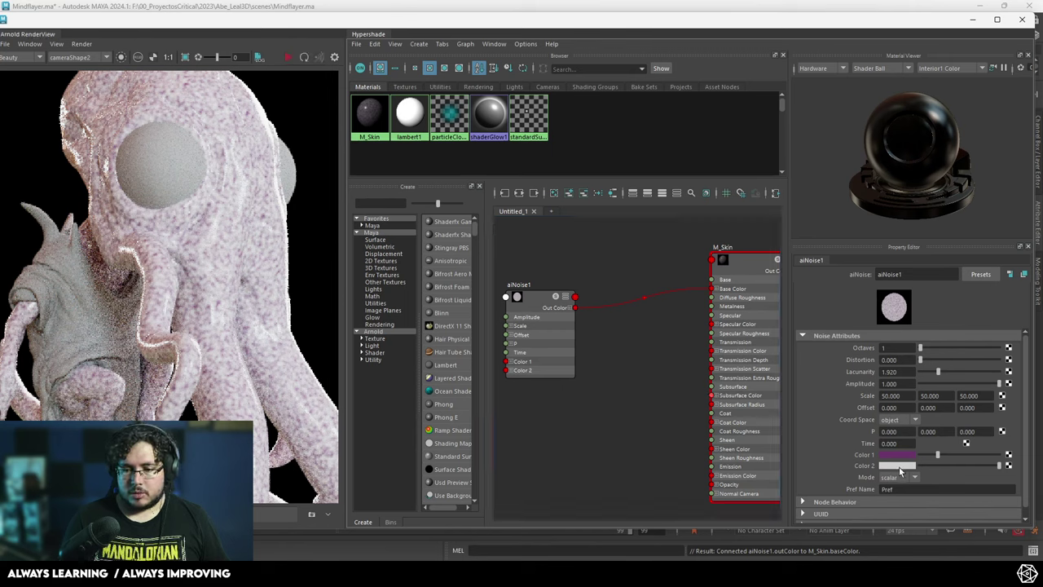
{"action": "scroll", "coordinate": [666, 392], "scroll_direction": "down", "scroll_amount": 3}
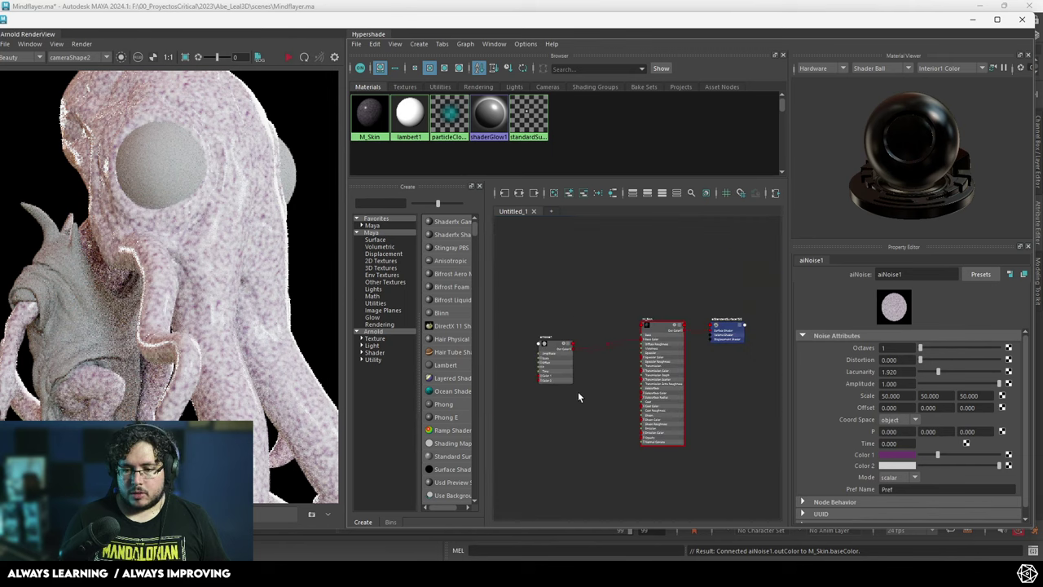
- Set the aiNoise node's Color 2 to a darker shade of the purple from the color history and restart the render
{"action": "left_click", "coordinate": [1008, 464]}
{"action": "left_click", "coordinate": [791, 429]}
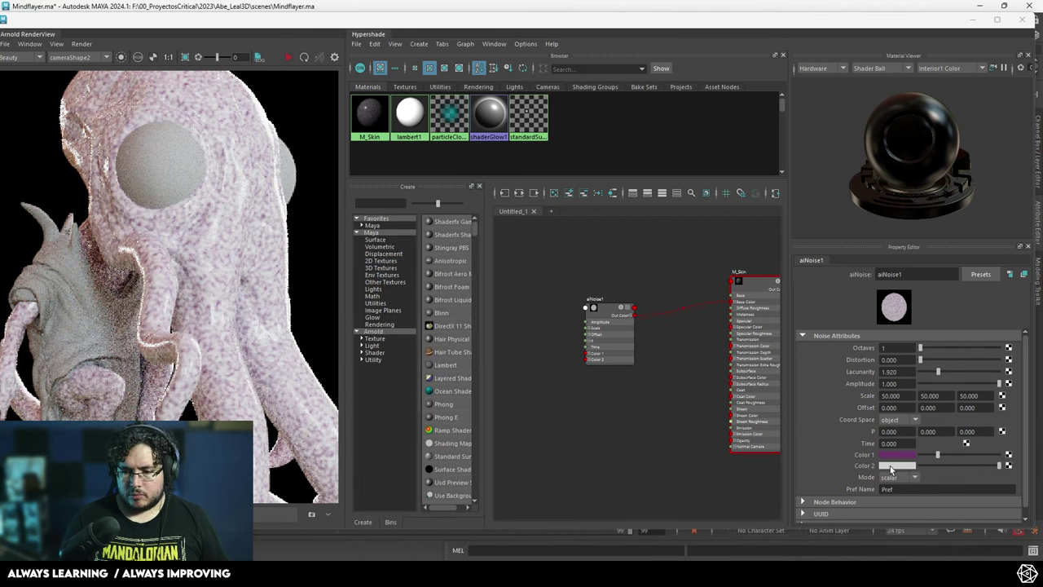
{"action": "left_click_drag", "start_coordinate": [530, 25], "coordinate": [528, 246]}
{"action": "left_click_drag", "start_coordinate": [407, 144], "coordinate": [486, 172]}
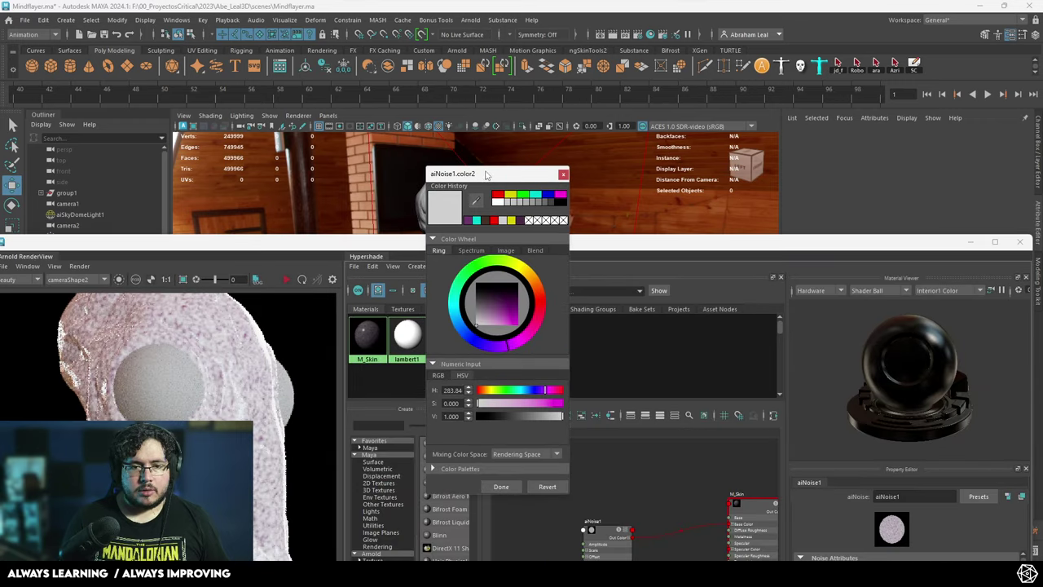
{"action": "left_click", "coordinate": [469, 220]}
{"action": "left_click_drag", "start_coordinate": [526, 416], "coordinate": [500, 415]}
{"action": "left_click_drag", "start_coordinate": [602, 243], "coordinate": [613, 77]}
{"action": "left_click", "coordinate": [297, 121]}
- Examine the two-tone purple noise pattern on the creature's head and tentacles in the render
{"action": "scroll", "coordinate": [260, 244], "scroll_direction": "down", "scroll_amount": 3}
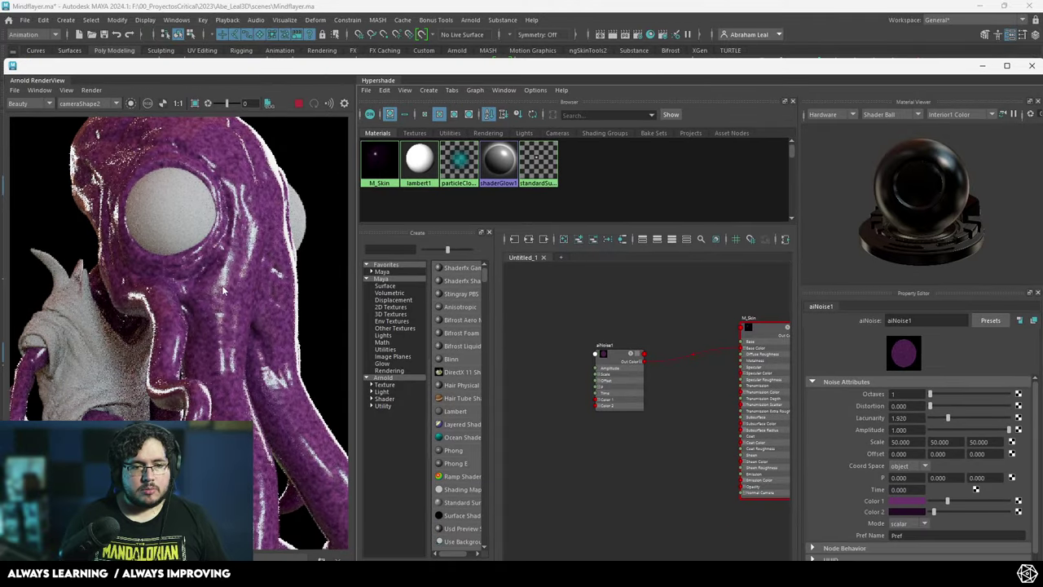
{"action": "scroll", "coordinate": [260, 244], "scroll_direction": "up", "scroll_amount": 4}
{"action": "scroll", "coordinate": [260, 261], "scroll_direction": "down", "scroll_amount": 5}
{"action": "scroll", "coordinate": [261, 260], "scroll_direction": "up", "scroll_amount": 4}
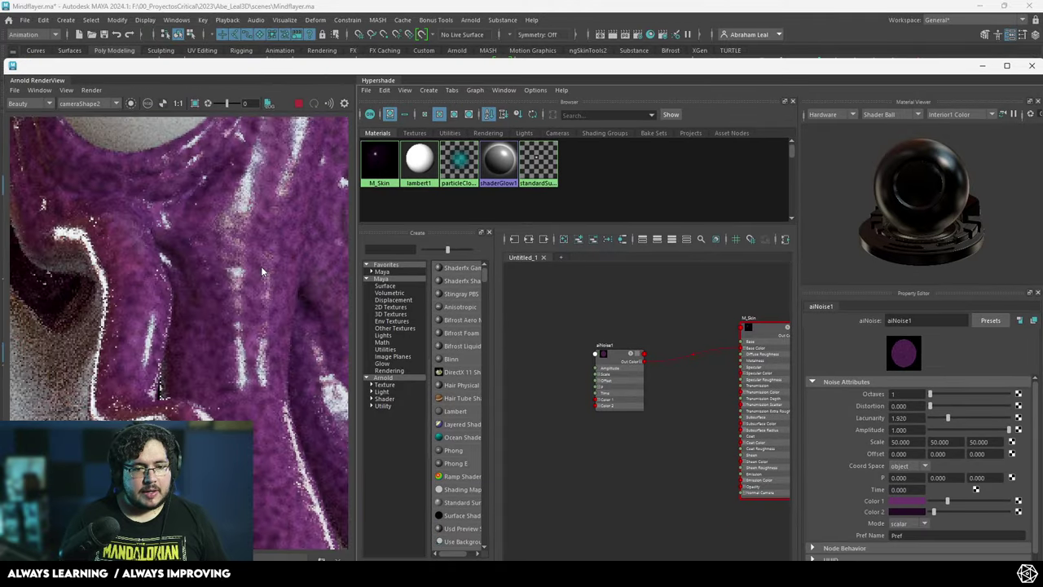
{"action": "scroll", "coordinate": [261, 266], "scroll_direction": "down", "scroll_amount": 2}
{"action": "scroll", "coordinate": [268, 259], "scroll_direction": "down", "scroll_amount": 2}
{"action": "scroll", "coordinate": [273, 248], "scroll_direction": "up", "scroll_amount": 3}
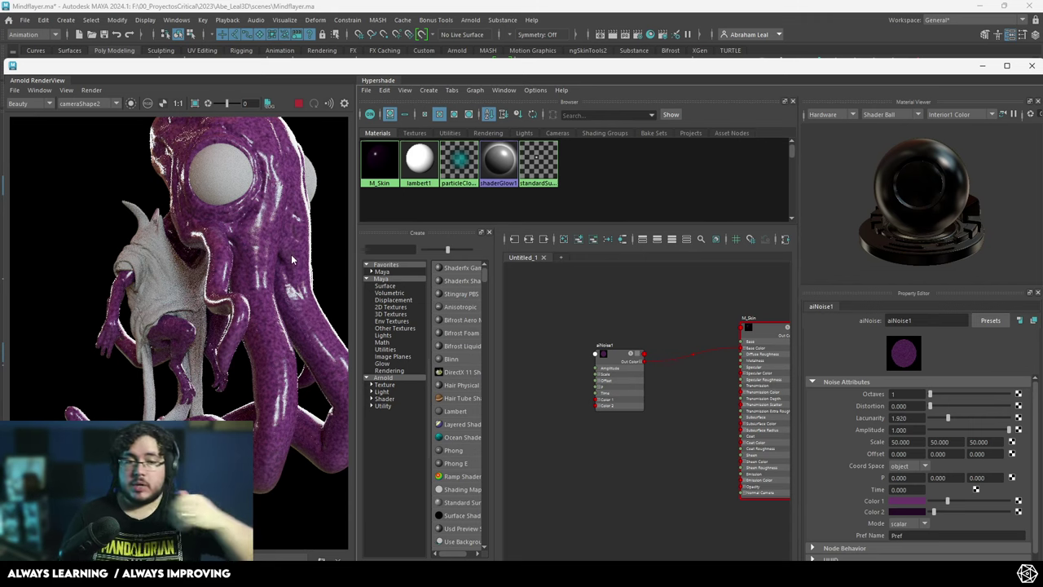
{"action": "scroll", "coordinate": [242, 242], "scroll_direction": "up", "scroll_amount": 3}
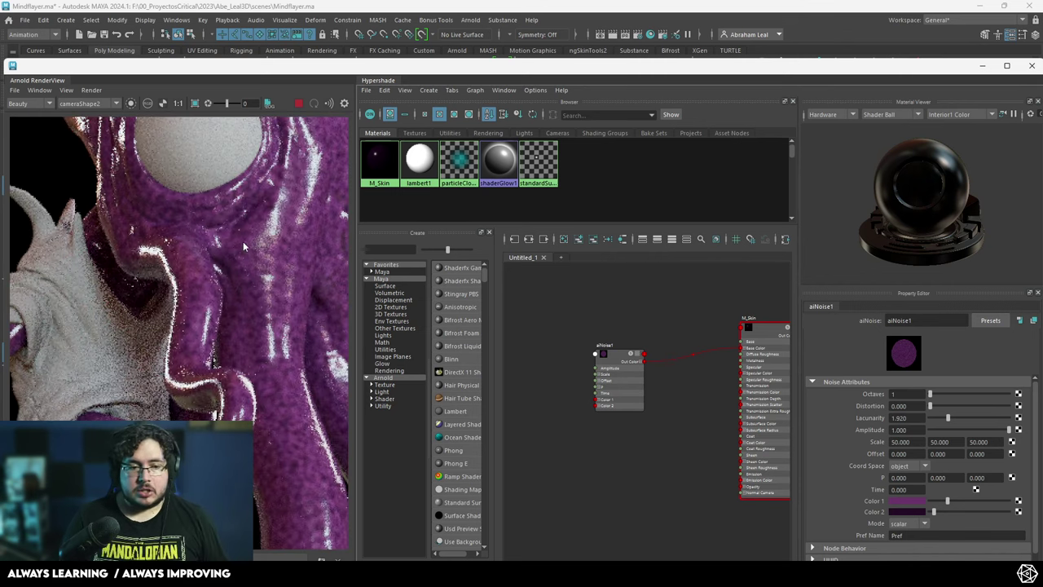
{"action": "scroll", "coordinate": [225, 251], "scroll_direction": "down", "scroll_amount": 3}
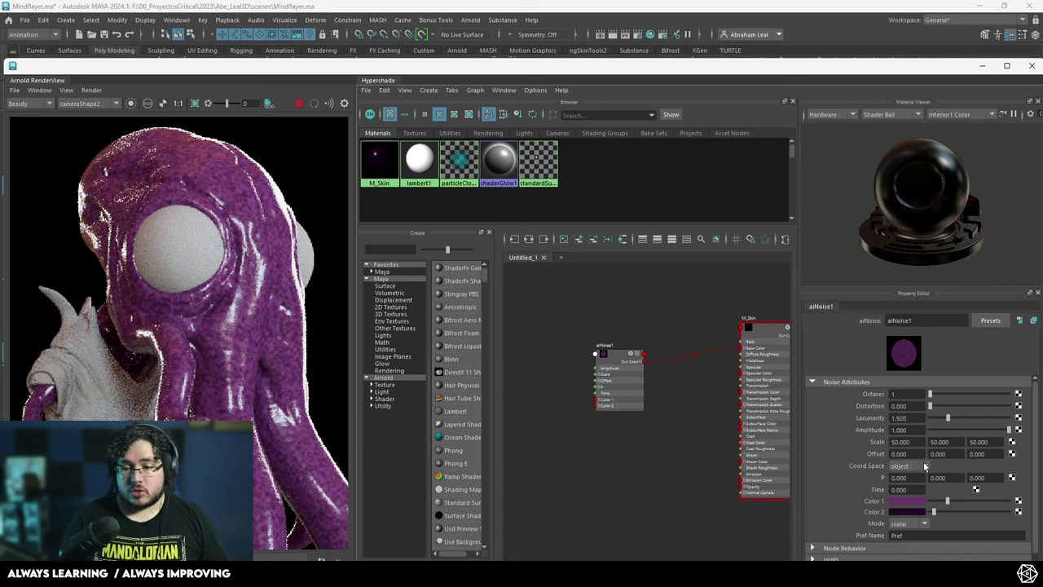
- Set the aiNoise node's Lacunarity to about 3.685 and Time to 10, and check the pattern in the render
{"action": "left_click_drag", "start_coordinate": [928, 405], "coordinate": [983, 421]}
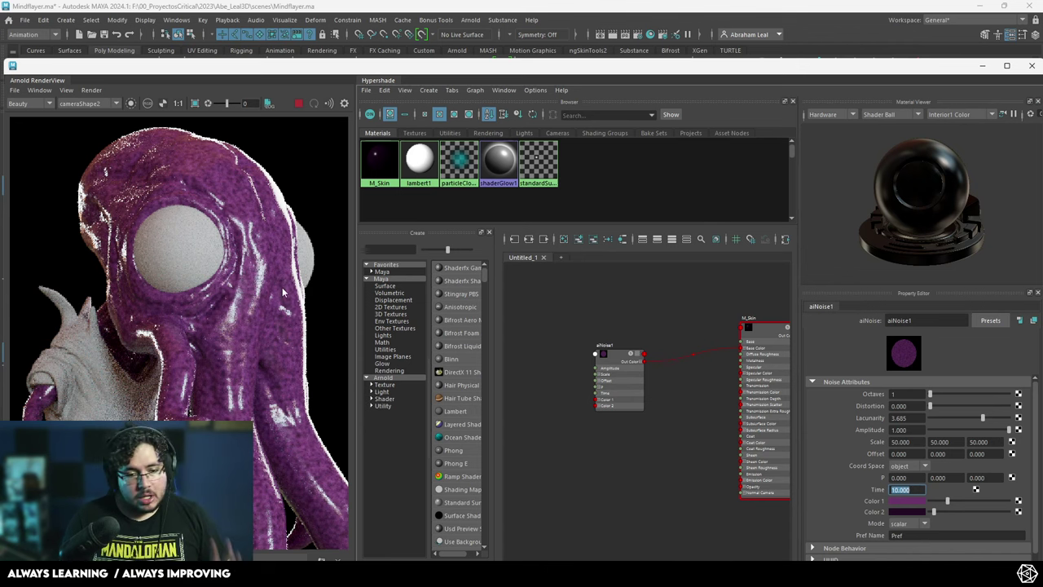
{"action": "scroll", "coordinate": [219, 312], "scroll_direction": "down", "scroll_amount": 5}
{"action": "scroll", "coordinate": [218, 312], "scroll_direction": "up", "scroll_amount": 8}
- Move the aiNoise and M_Skin nodes closer together in the Hypershade graph
{"action": "left_click_drag", "start_coordinate": [629, 358], "coordinate": [602, 339]}
{"action": "scroll", "coordinate": [682, 348], "scroll_direction": "up", "scroll_amount": 2}
{"action": "middle_click_drag", "start_coordinate": [683, 348], "coordinate": [621, 326], "text": "alt"}
{"action": "scroll", "coordinate": [668, 342], "scroll_direction": "down", "scroll_amount": 2}
{"action": "left_click_drag", "start_coordinate": [723, 326], "coordinate": [669, 319]}
{"action": "middle_click_drag", "start_coordinate": [598, 361], "coordinate": [615, 366], "text": "alt"}
{"action": "left_click_drag", "start_coordinate": [563, 336], "coordinate": [555, 319]}
{"action": "middle_click_drag", "start_coordinate": [596, 400], "coordinate": [600, 416], "text": "alt"}
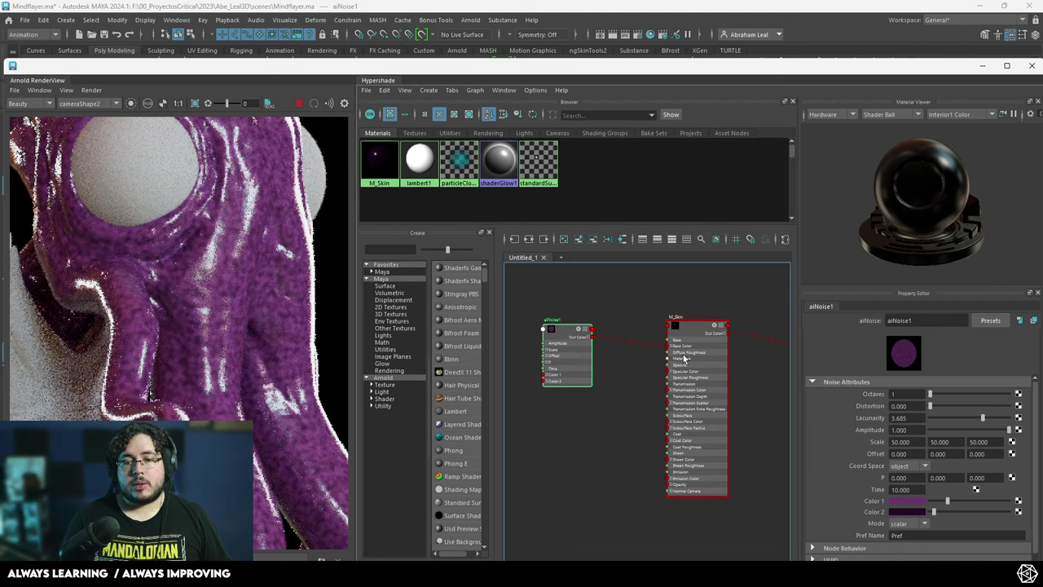
{"action": "left_click_drag", "start_coordinate": [698, 349], "coordinate": [689, 352]}
{"action": "middle_click_drag", "start_coordinate": [690, 352], "coordinate": [661, 370], "text": "alt"}
{"action": "scroll", "coordinate": [662, 370], "scroll_direction": "down", "scroll_amount": 2}
- Inspect the aiStandardSurface1SG shading group and the connection from aiNoise's Out Color to M_Skin's Base Color
{"action": "left_click", "coordinate": [727, 364]}
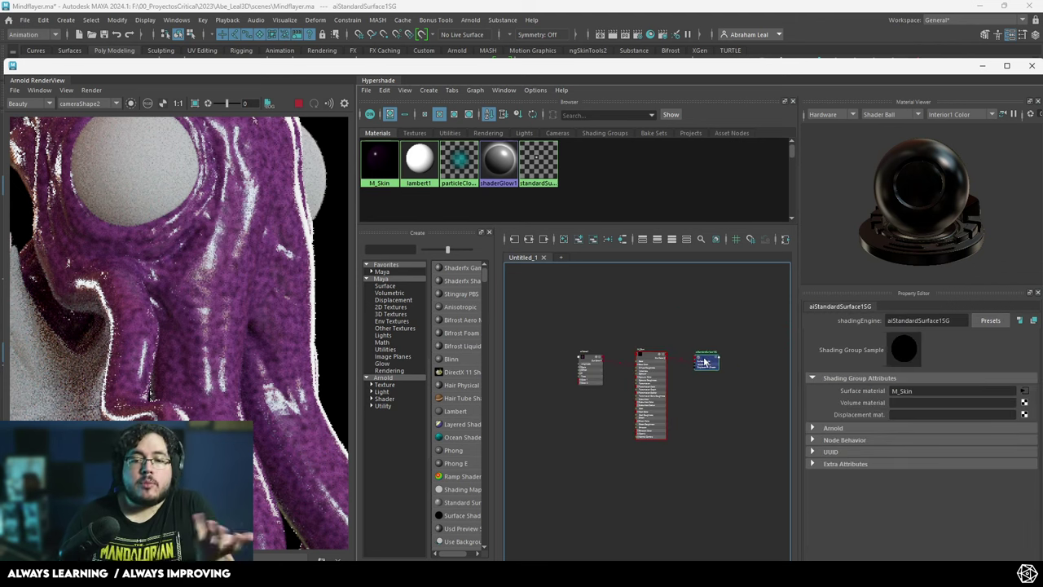
{"action": "scroll", "coordinate": [630, 360], "scroll_direction": "up", "scroll_amount": 3}
{"action": "scroll", "coordinate": [571, 362], "scroll_direction": "up", "scroll_amount": 5}
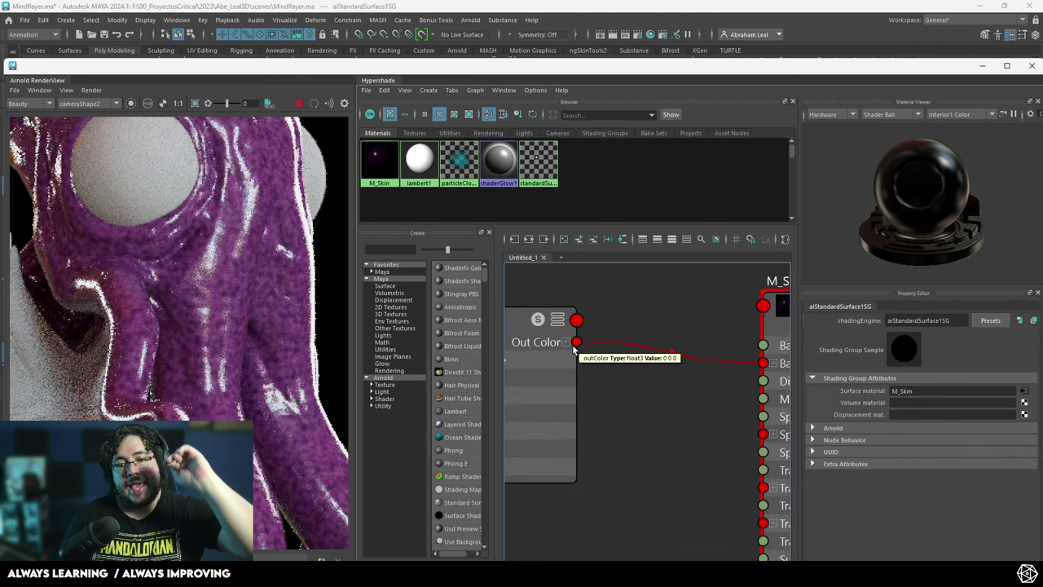
{"action": "scroll", "coordinate": [619, 396], "scroll_direction": "down", "scroll_amount": 2}
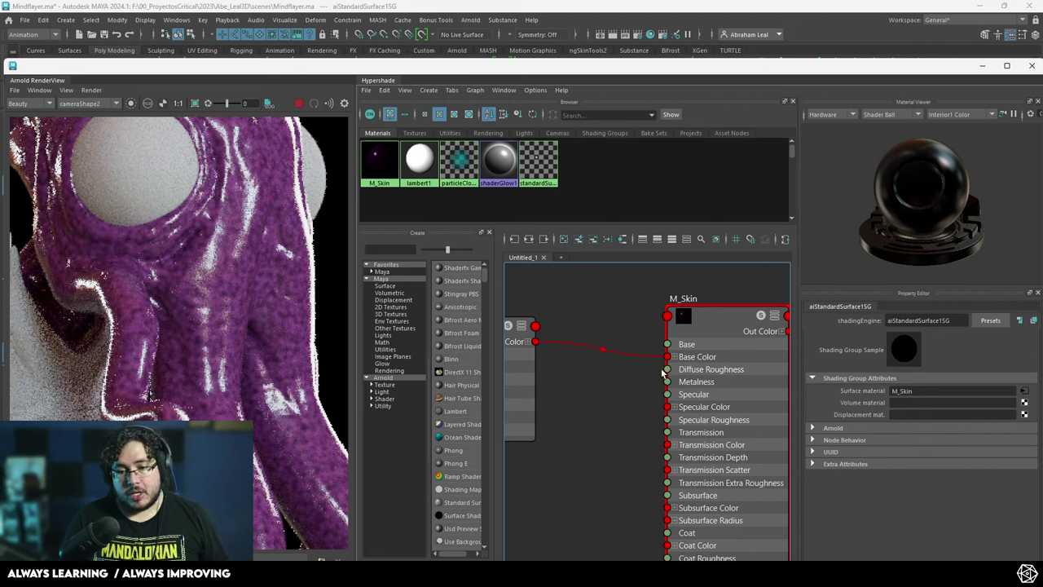
{"action": "middle_click_drag", "start_coordinate": [662, 448], "coordinate": [646, 414], "text": "alt"}
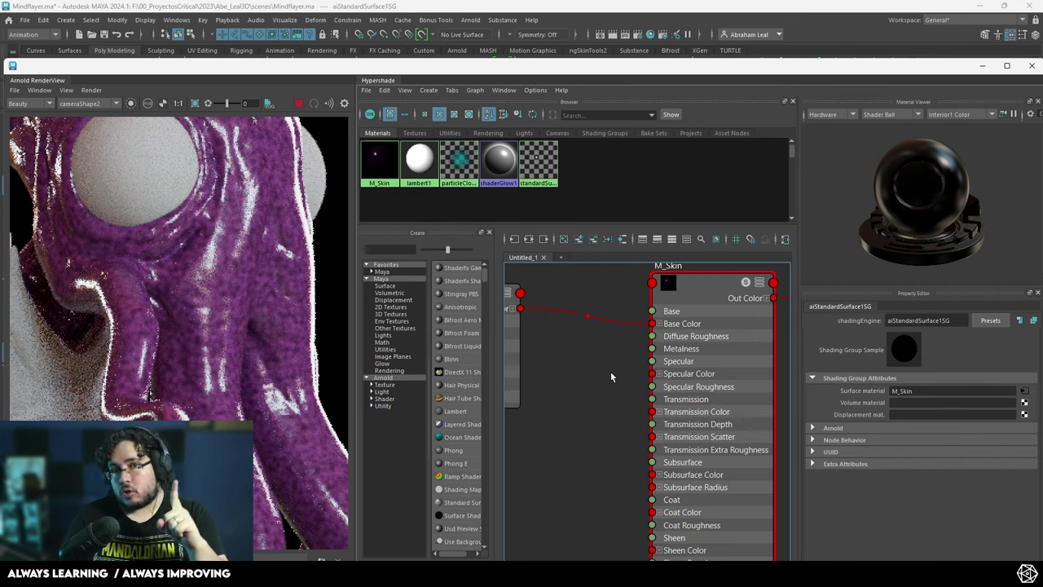
- Try M_Skin with a Metalness of 1 in the render, and return Metalness to 0
{"action": "left_click", "coordinate": [669, 352]}
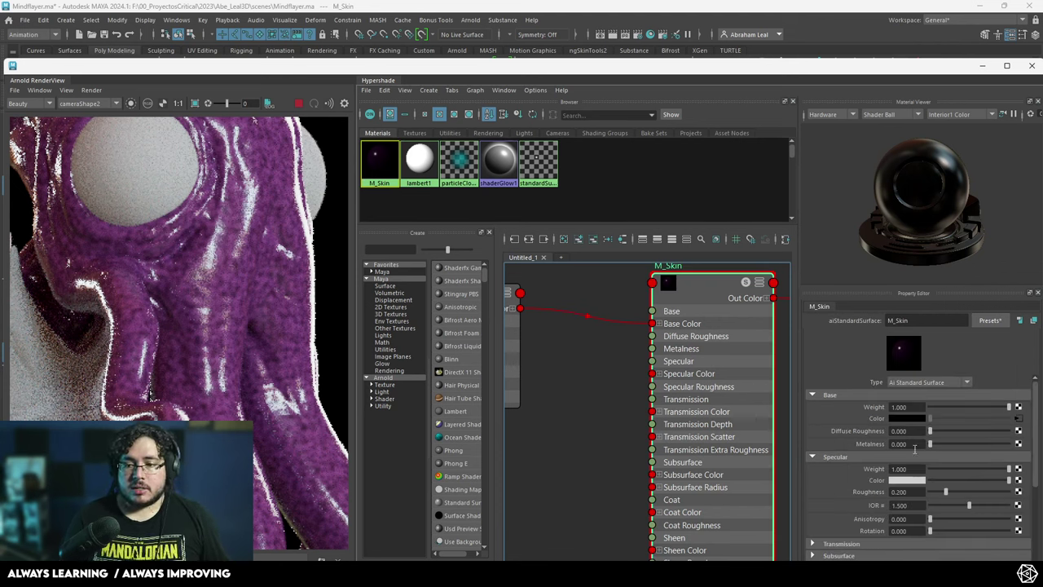
{"action": "scroll", "coordinate": [160, 231], "scroll_direction": "down", "scroll_amount": 4}
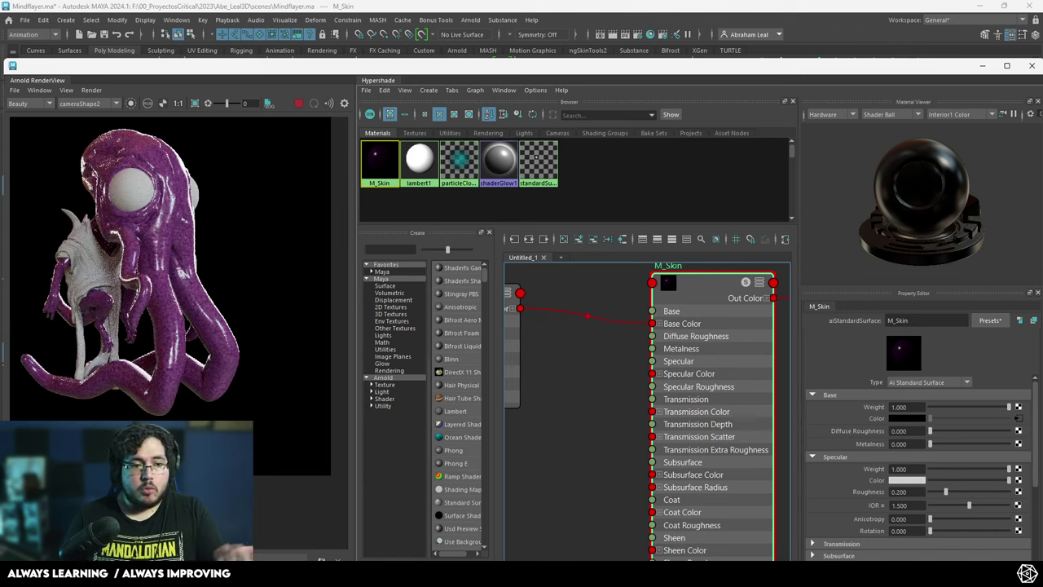
{"action": "left_click_drag", "start_coordinate": [927, 444], "coordinate": [1011, 444]}
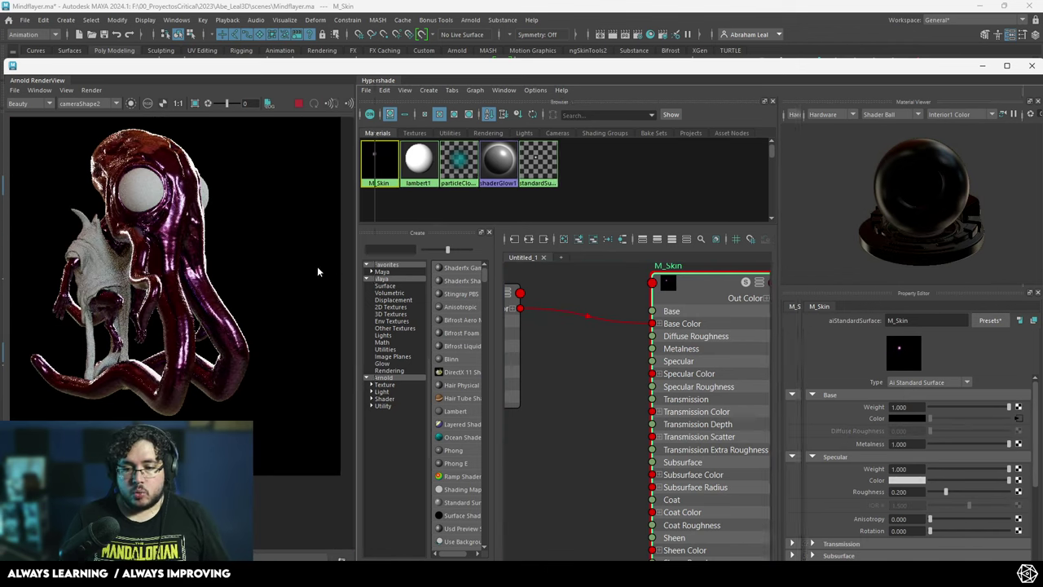
{"action": "scroll", "coordinate": [153, 234], "scroll_direction": "up", "scroll_amount": 5}
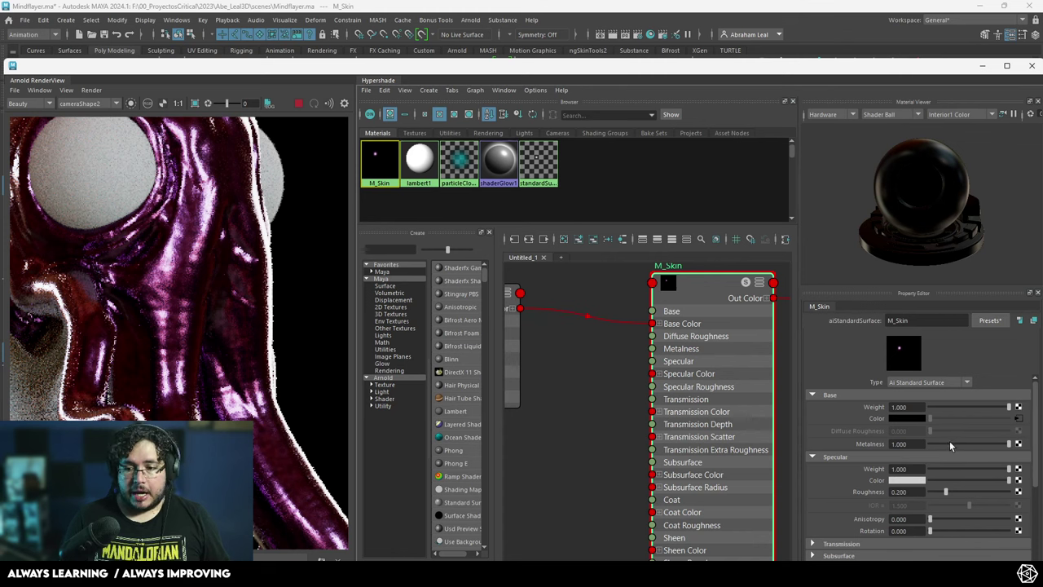
{"action": "left_click_drag", "start_coordinate": [949, 441], "coordinate": [873, 437]}
- Move the aiNoise node farther from M_Skin to leave room between them in the graph
{"action": "scroll", "coordinate": [557, 448], "scroll_direction": "down", "scroll_amount": 2}
{"action": "middle_click_drag", "start_coordinate": [557, 448], "coordinate": [652, 409], "text": "alt"}
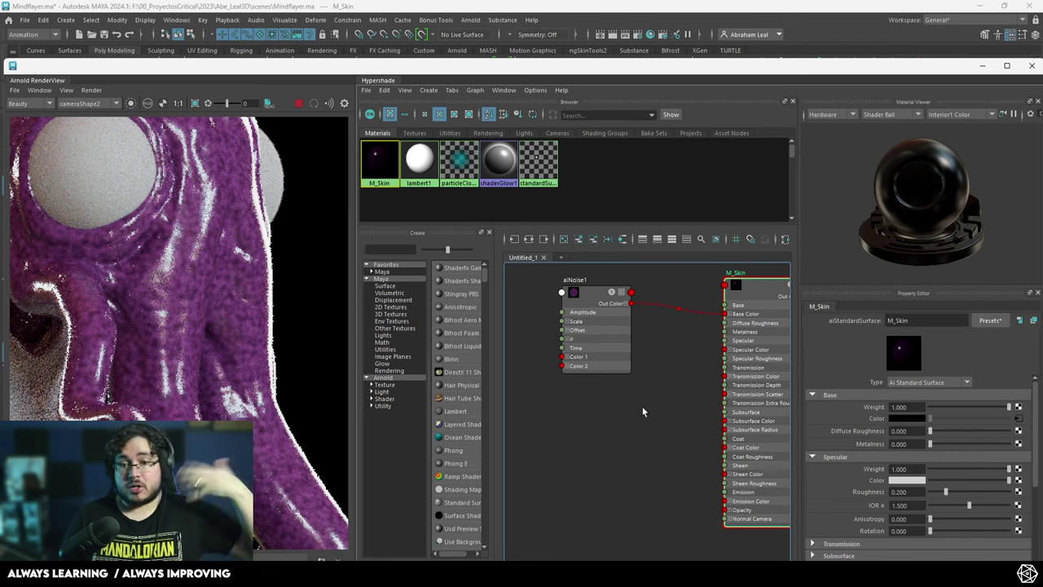
{"action": "scroll", "coordinate": [636, 404], "scroll_direction": "down", "scroll_amount": 2}
{"action": "scroll", "coordinate": [645, 392], "scroll_direction": "up", "scroll_amount": 4}
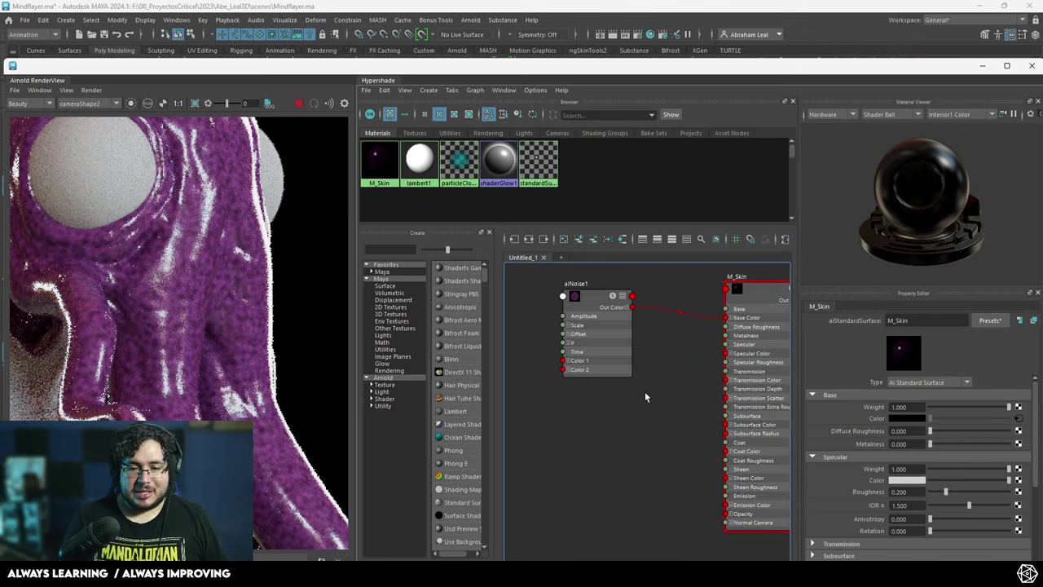
{"action": "middle_click_drag", "start_coordinate": [641, 394], "coordinate": [670, 423], "text": "alt"}
{"action": "scroll", "coordinate": [663, 417], "scroll_direction": "down", "scroll_amount": 2}
{"action": "left_click_drag", "start_coordinate": [626, 326], "coordinate": [533, 305]}
{"action": "mouse_move", "coordinate": [635, 377]}
{"action": "middle_mouse_down", "text": "alt"}
{"action": "mouse_move", "coordinate": [647, 364]}
{"action": "mouse_move", "coordinate": [616, 380]}
{"action": "middle_mouse_up", "text": "alt"}
{"action": "scroll", "coordinate": [634, 374], "scroll_direction": "down", "scroll_amount": 2}
{"action": "left_click_drag", "start_coordinate": [559, 332], "coordinate": [568, 347]}
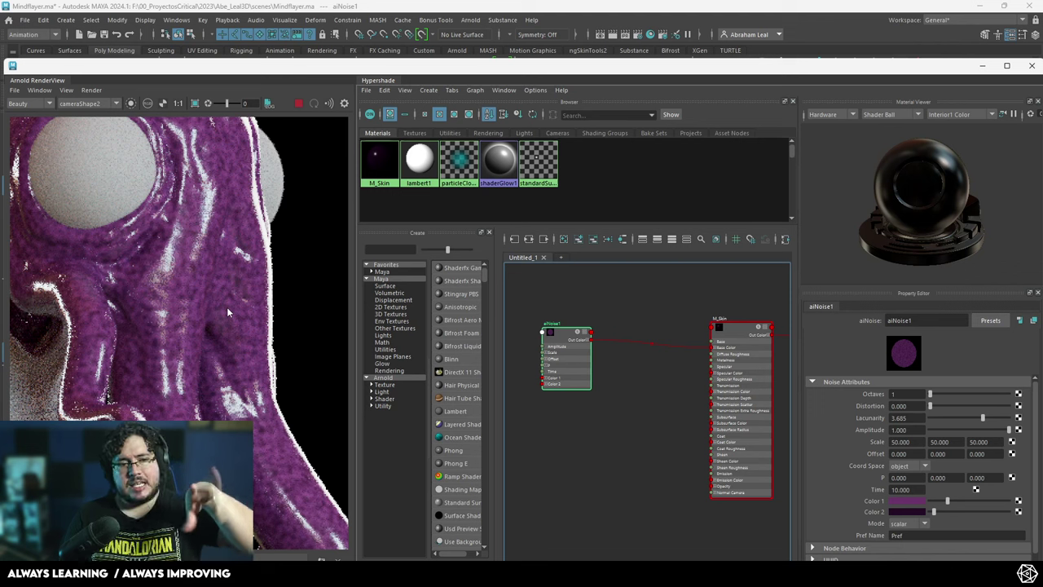
- Inspect the purple skin in the render, both close up and across the whole creature
{"action": "scroll", "coordinate": [239, 184], "scroll_direction": "up", "scroll_amount": 2}
{"action": "scroll", "coordinate": [238, 184], "scroll_direction": "down", "scroll_amount": 4}
{"action": "scroll", "coordinate": [231, 208], "scroll_direction": "up", "scroll_amount": 2}
{"action": "middle_click_drag", "start_coordinate": [230, 208], "coordinate": [238, 245]}
{"action": "scroll", "coordinate": [239, 245], "scroll_direction": "down", "scroll_amount": 2}
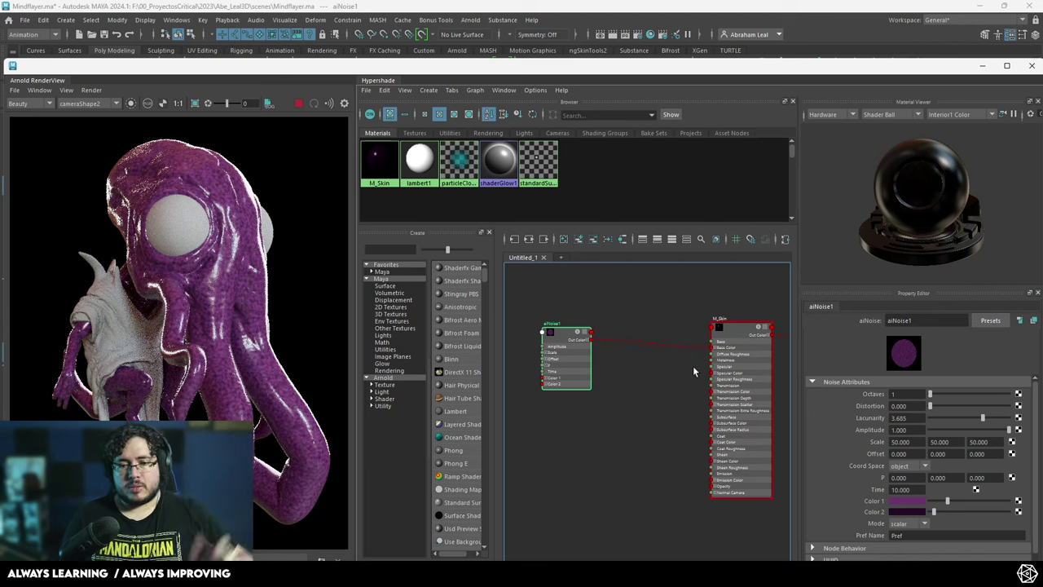
- Select M_Skin and review its Specular Roughness setting and the matching input in the graph
{"action": "left_click", "coordinate": [729, 375]}
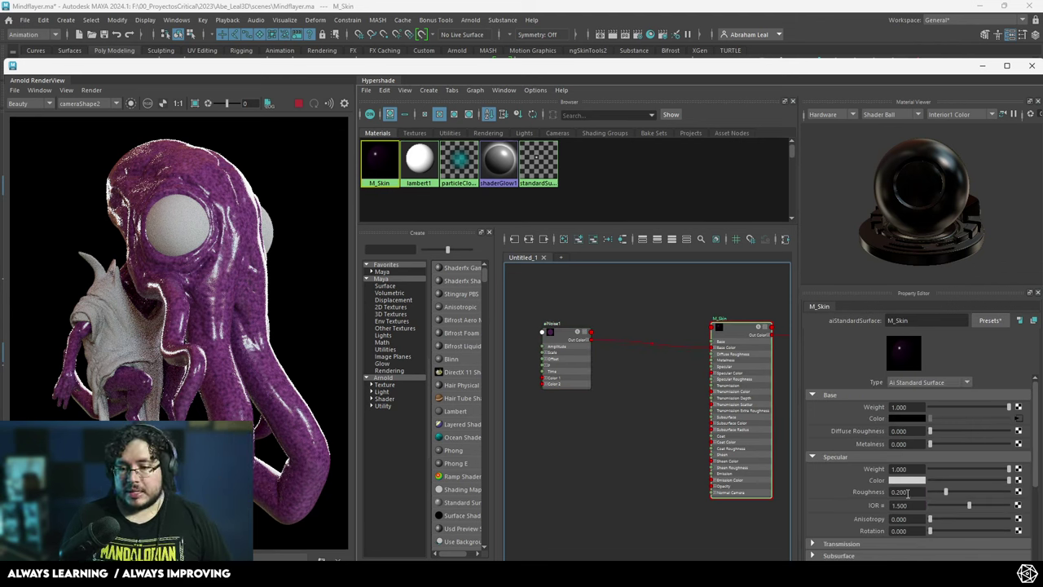
{"action": "scroll", "coordinate": [675, 398], "scroll_direction": "up", "scroll_amount": 2}
{"action": "middle_click_drag", "start_coordinate": [675, 398], "coordinate": [555, 389], "text": "alt"}
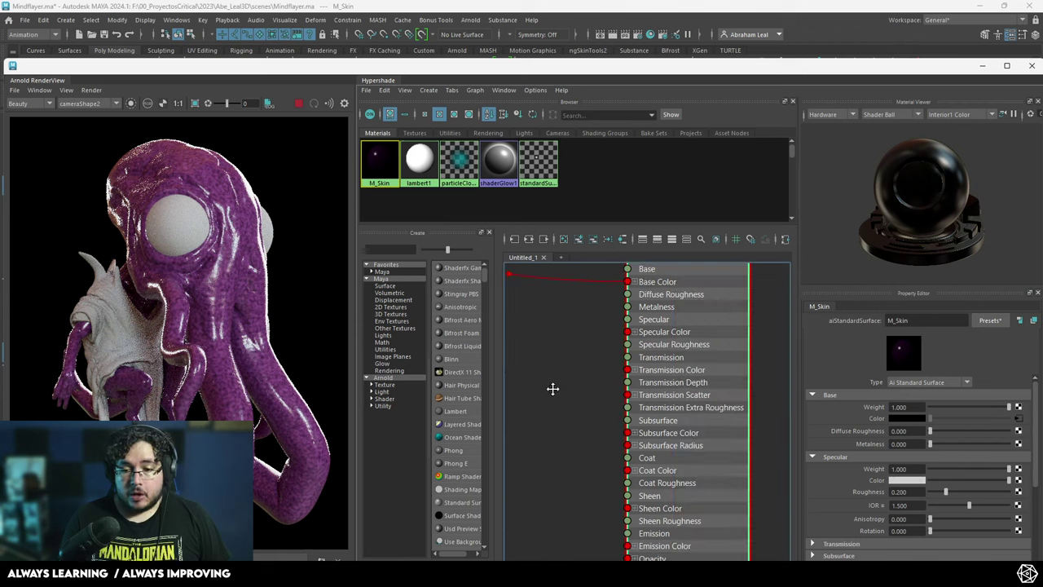
{"action": "scroll", "coordinate": [663, 381], "scroll_direction": "up", "scroll_amount": 1}
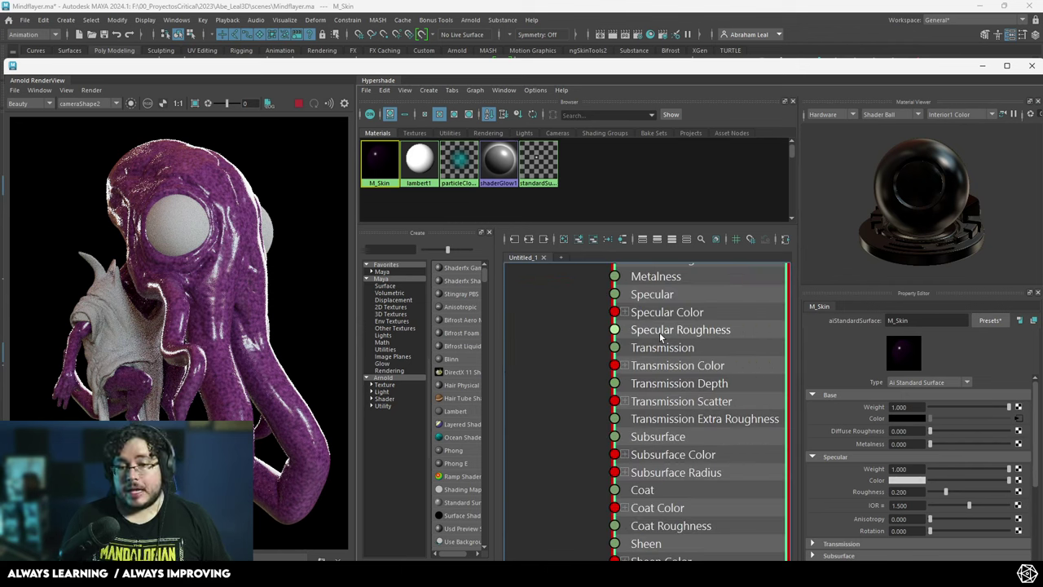
{"action": "scroll", "coordinate": [516, 360], "scroll_direction": "down", "scroll_amount": 3}
{"action": "key", "text": "2"}
{"action": "scroll", "coordinate": [666, 394], "scroll_direction": "up", "scroll_amount": 3}
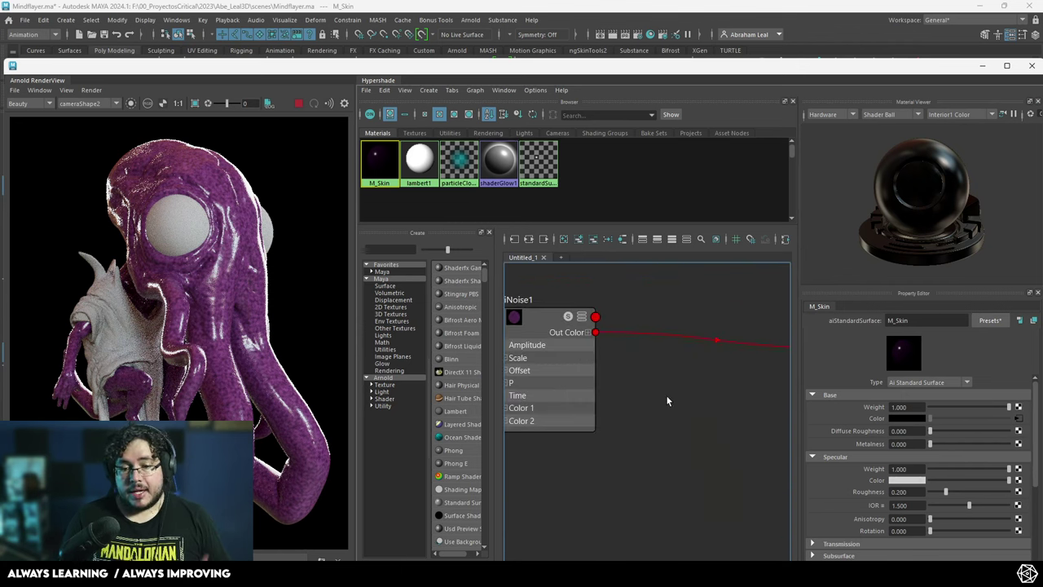
{"action": "scroll", "coordinate": [667, 401], "scroll_direction": "down", "scroll_amount": 3}
{"action": "left_click_drag", "start_coordinate": [650, 366], "coordinate": [640, 344]}
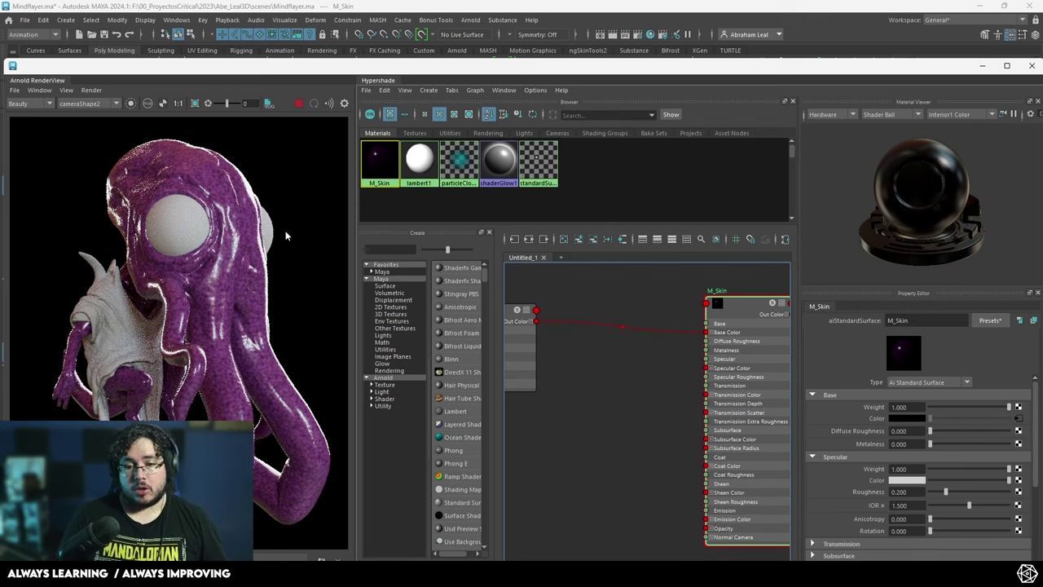
- Expand the aiNoise node's Out Color, connect Out Color R to M_Skin's Specular Roughness, and inspect the highlights in the render
{"action": "scroll", "coordinate": [566, 305], "scroll_direction": "up", "scroll_amount": 4}
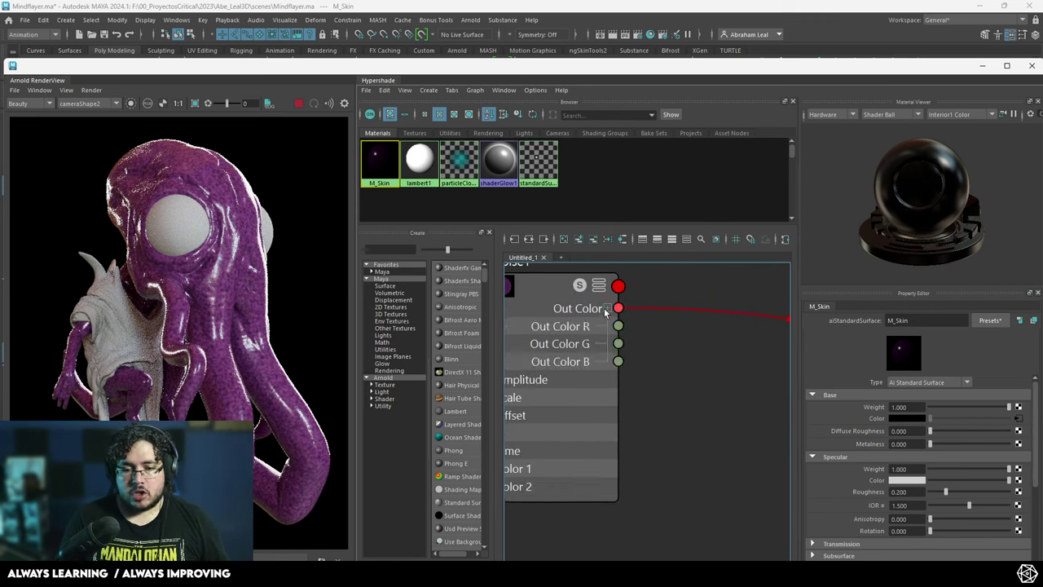
{"action": "scroll", "coordinate": [606, 312], "scroll_direction": "down", "scroll_amount": 5}
{"action": "middle_click_drag", "start_coordinate": [612, 364], "coordinate": [562, 326], "text": "alt"}
{"action": "left_click_drag", "start_coordinate": [589, 322], "coordinate": [732, 356]}
{"action": "scroll", "coordinate": [229, 259], "scroll_direction": "up", "scroll_amount": 3}
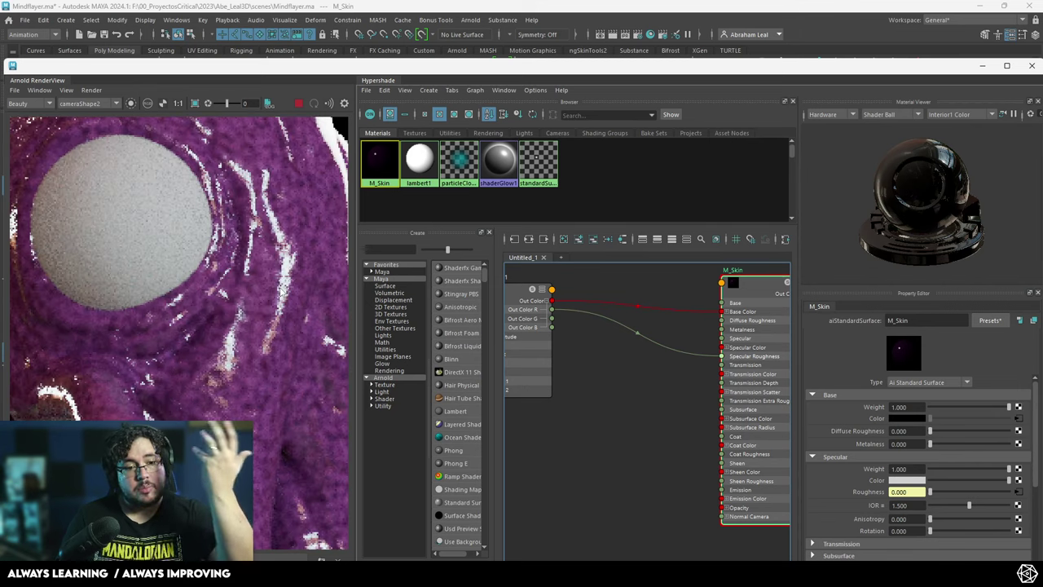
{"action": "scroll", "coordinate": [288, 301], "scroll_direction": "down", "scroll_amount": 3}
{"action": "scroll", "coordinate": [290, 299], "scroll_direction": "up", "scroll_amount": 2}
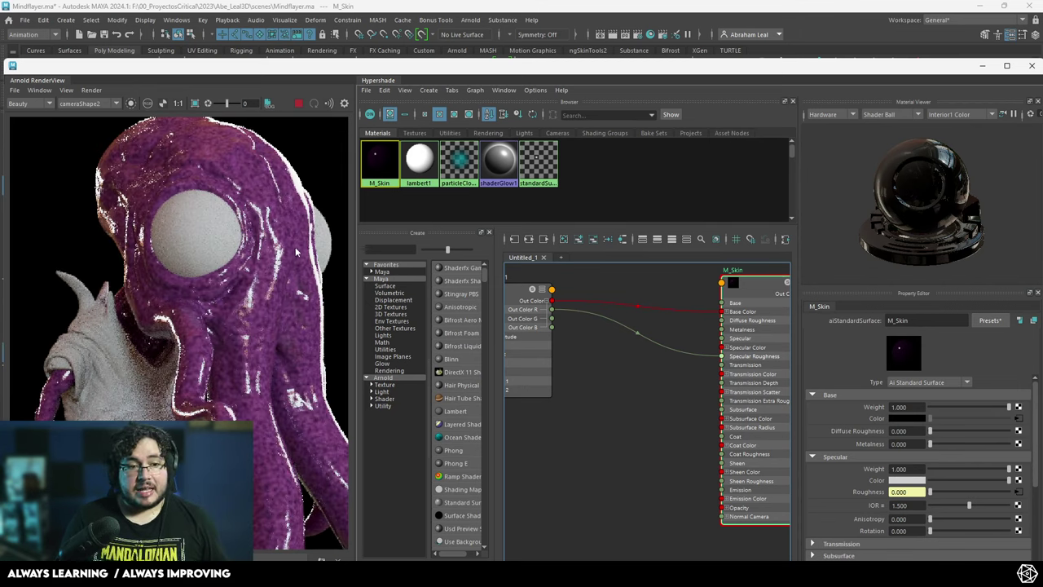
- Create an aiRampFloat node in the graph between the aiNoise and M_Skin nodes
{"action": "left_click", "coordinate": [596, 376]}
{"action": "scroll", "coordinate": [605, 385], "scroll_direction": "up", "scroll_amount": 2}
{"action": "scroll", "coordinate": [602, 377], "scroll_direction": "down", "scroll_amount": 2}
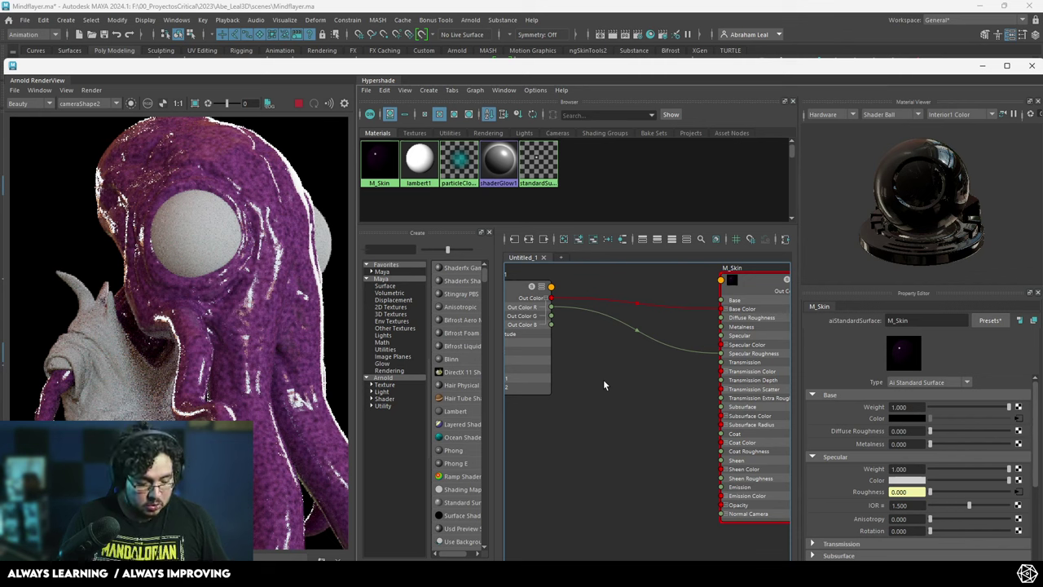
{"action": "key", "text": "Tab"}
{"action": "type", "text": "airam"}
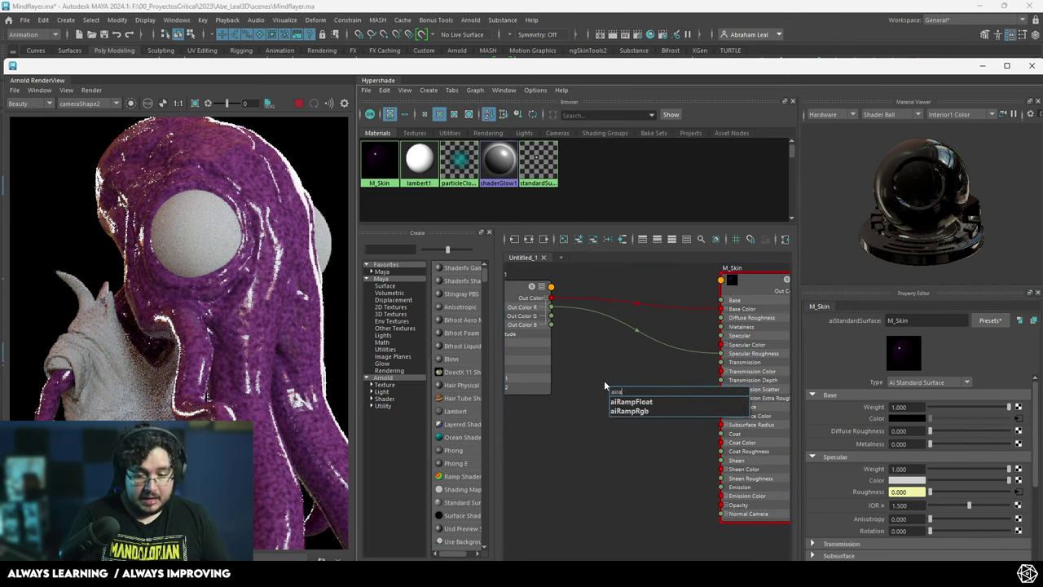
{"action": "key", "text": "Down"}
{"action": "key", "text": "Return"}
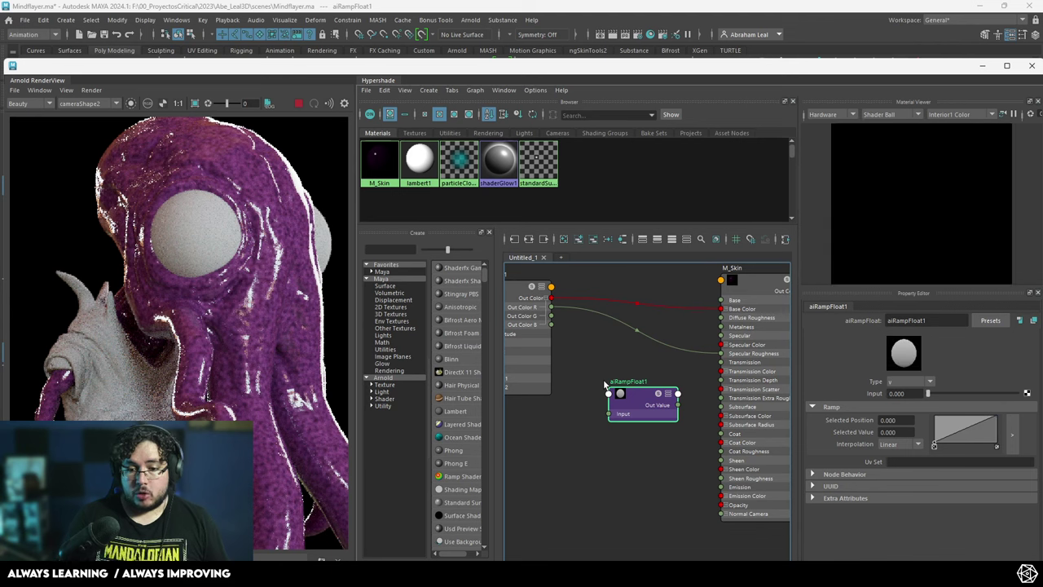
{"action": "left_click", "coordinate": [640, 401]}
{"action": "key", "text": "f"}
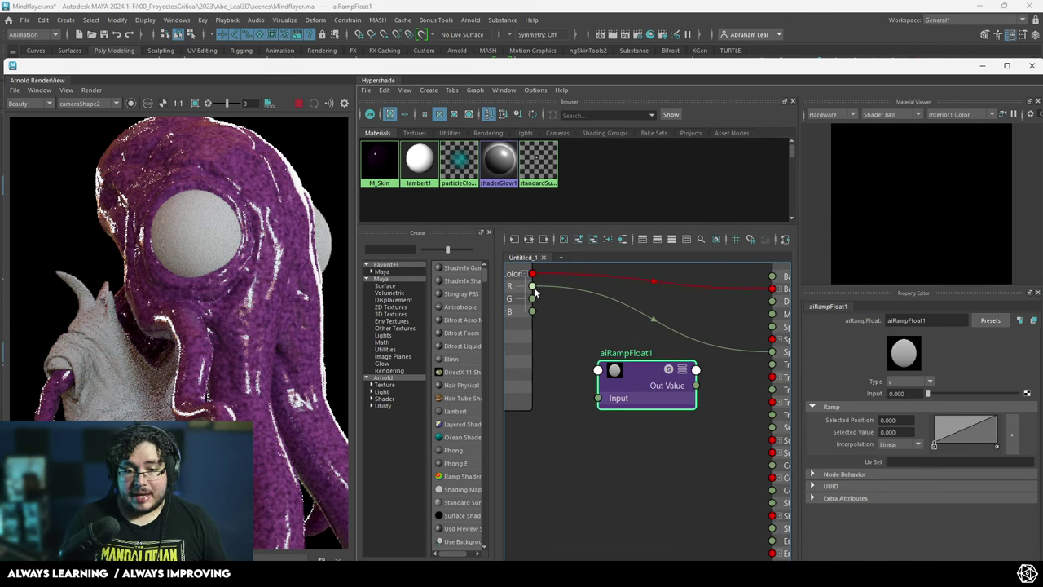
- Route aiNoise's Out Color R into aiRampFloat1's Input, connect its Out Value to M_Skin's Specular Roughness, and tidy the node's position
{"action": "left_click_drag", "start_coordinate": [595, 383], "coordinate": [598, 398]}
{"action": "middle_click_drag", "start_coordinate": [701, 396], "coordinate": [665, 393], "text": "alt"}
{"action": "left_click_drag", "start_coordinate": [706, 362], "coordinate": [739, 355]}
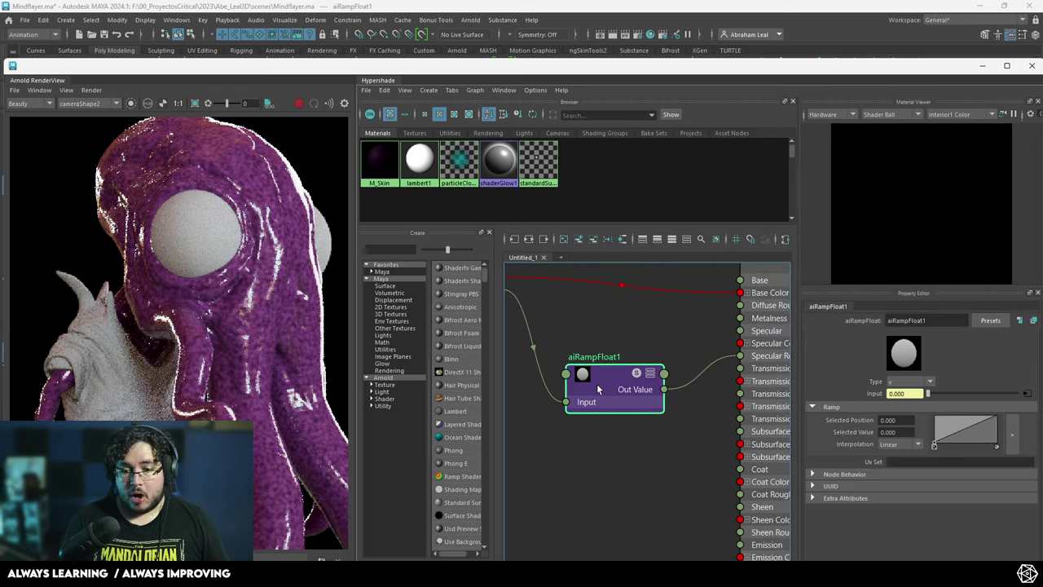
{"action": "left_click_drag", "start_coordinate": [629, 378], "coordinate": [626, 356]}
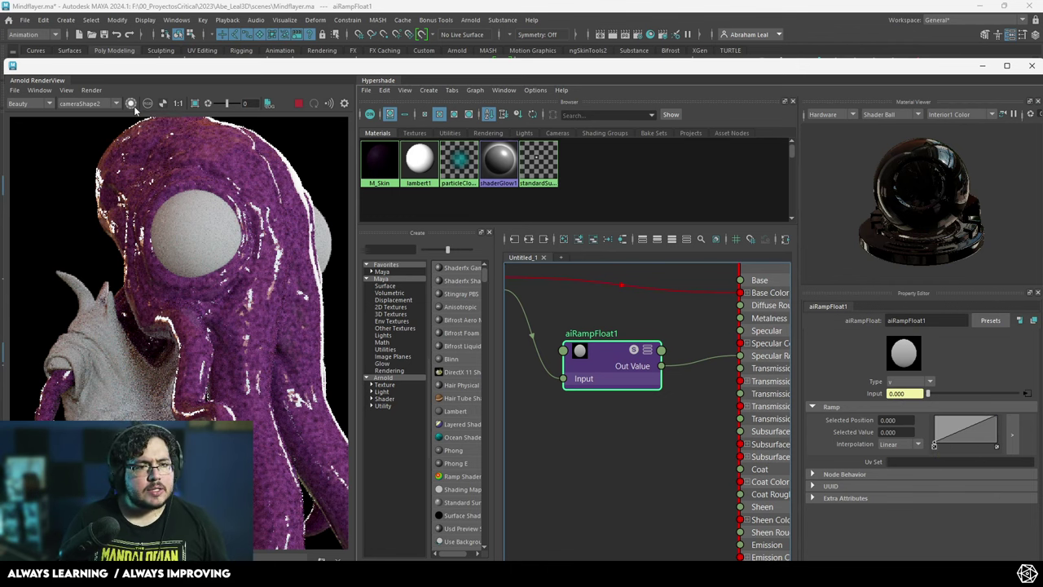
- Undock the Arnold RenderView into a separate widened window and toggle the render's alpha channel view on and off
{"action": "left_click", "coordinate": [132, 104]}
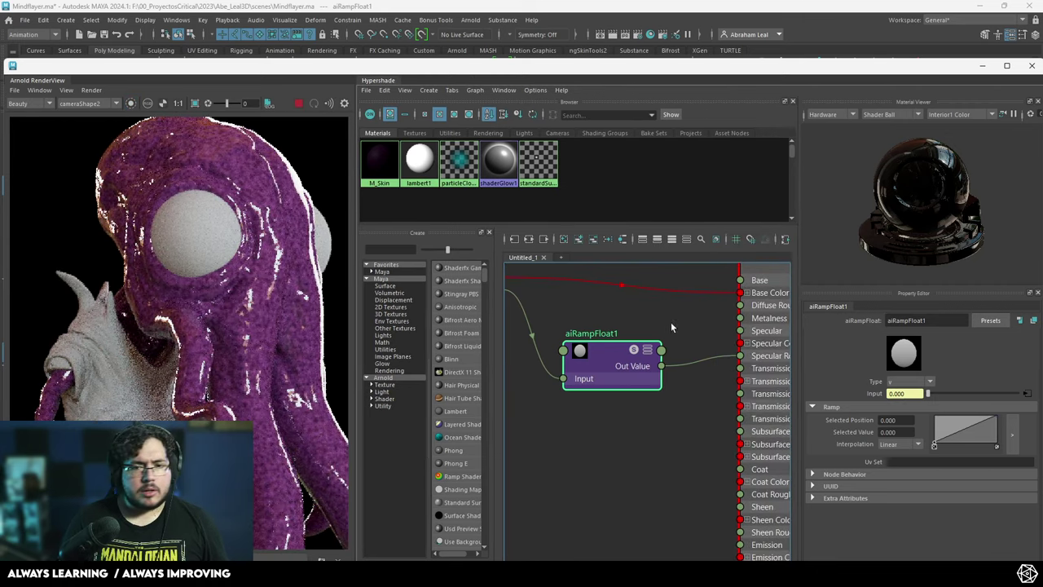
{"action": "left_click_drag", "start_coordinate": [355, 146], "coordinate": [415, 144]}
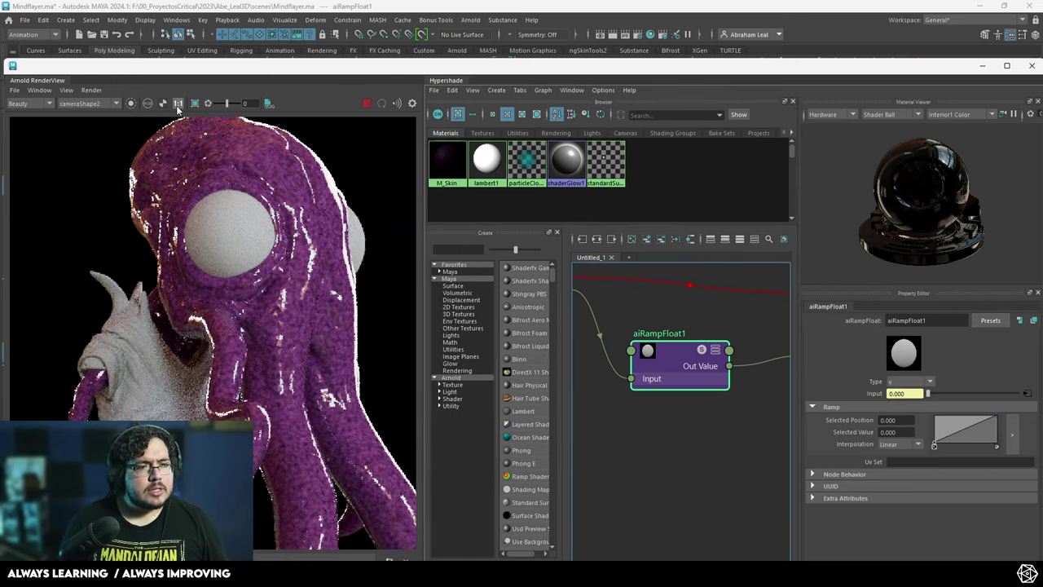
{"action": "left_click_drag", "start_coordinate": [702, 354], "coordinate": [705, 354]}
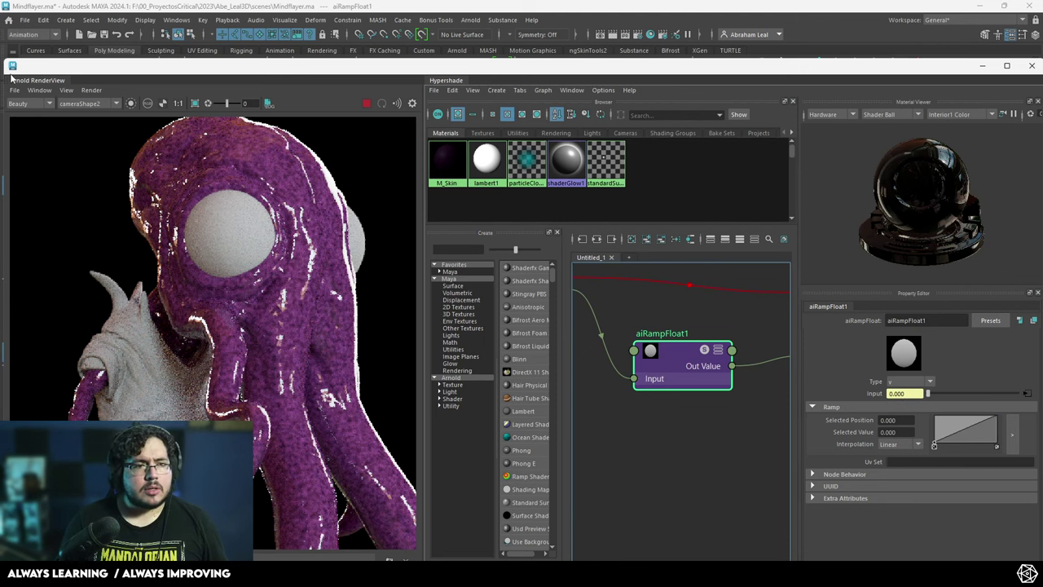
{"action": "left_click_drag", "start_coordinate": [34, 81], "coordinate": [163, 49]}
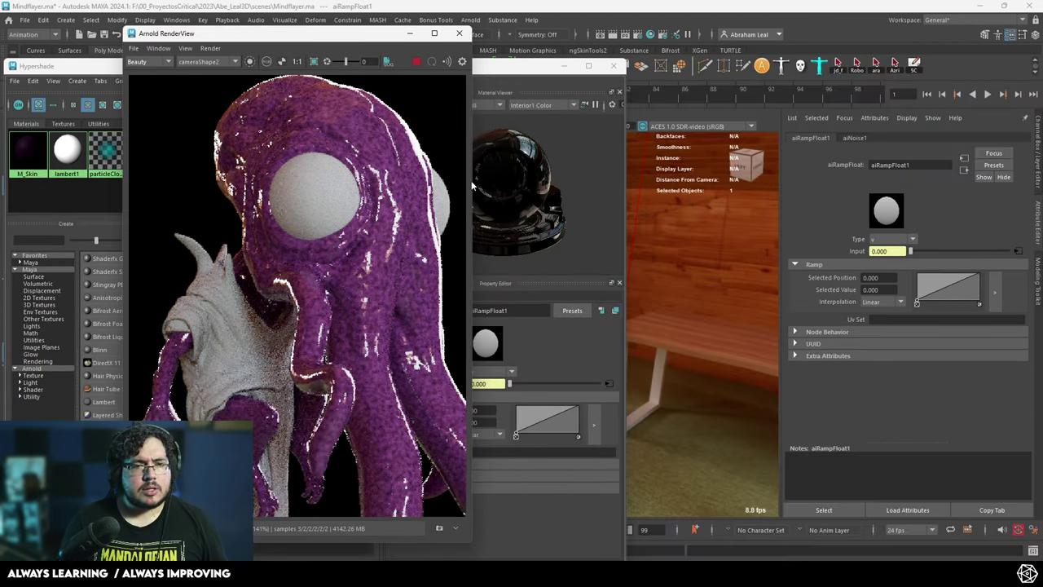
{"action": "left_click_drag", "start_coordinate": [471, 186], "coordinate": [903, 167]}
{"action": "left_click_drag", "start_coordinate": [352, 39], "coordinate": [274, 65]}
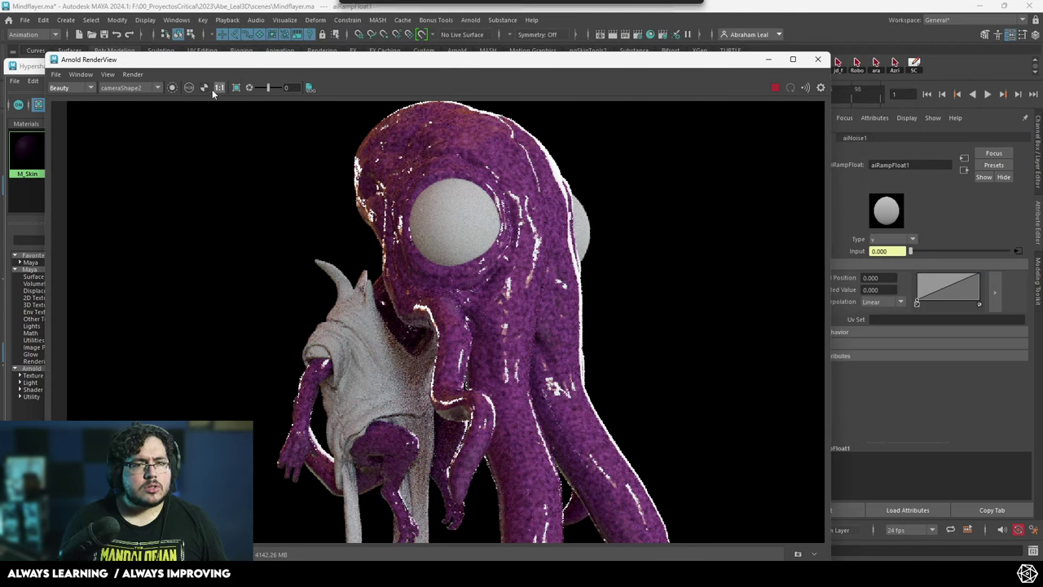
{"action": "left_click", "coordinate": [205, 87]}
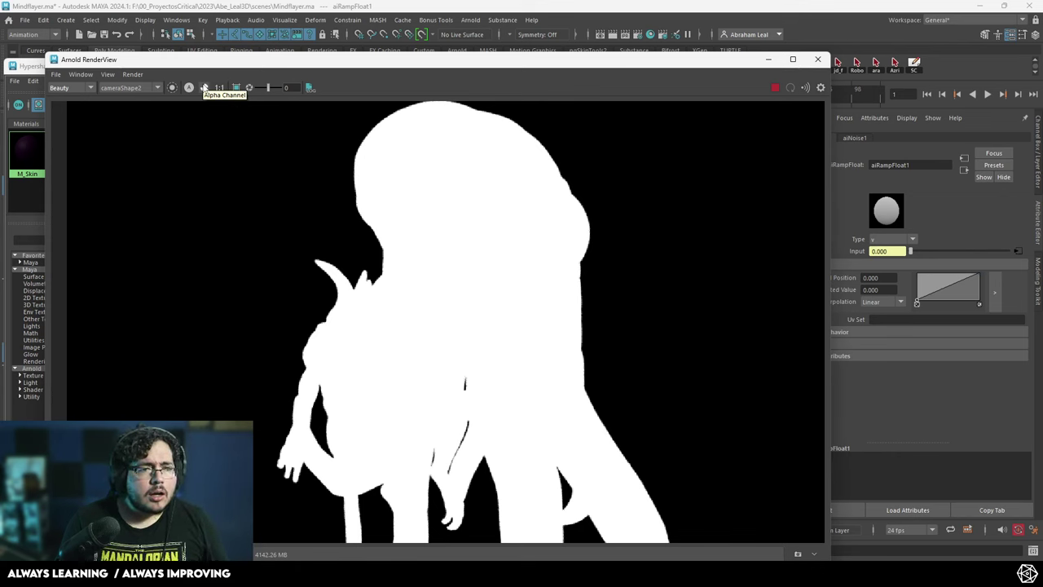
{"action": "left_click", "coordinate": [204, 88]}
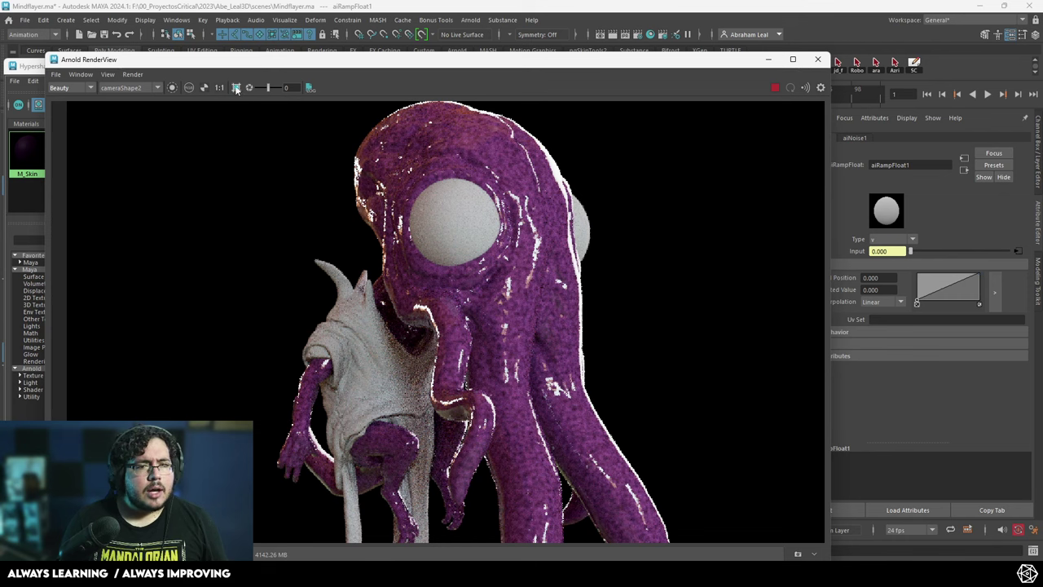
- Dock the Arnold RenderView back beside the Hypershade and narrow it to give the node graph more room
{"action": "left_click", "coordinate": [26, 70]}
{"action": "left_click_drag", "start_coordinate": [279, 74], "coordinate": [405, 90]}
{"action": "left_click", "coordinate": [212, 64]}
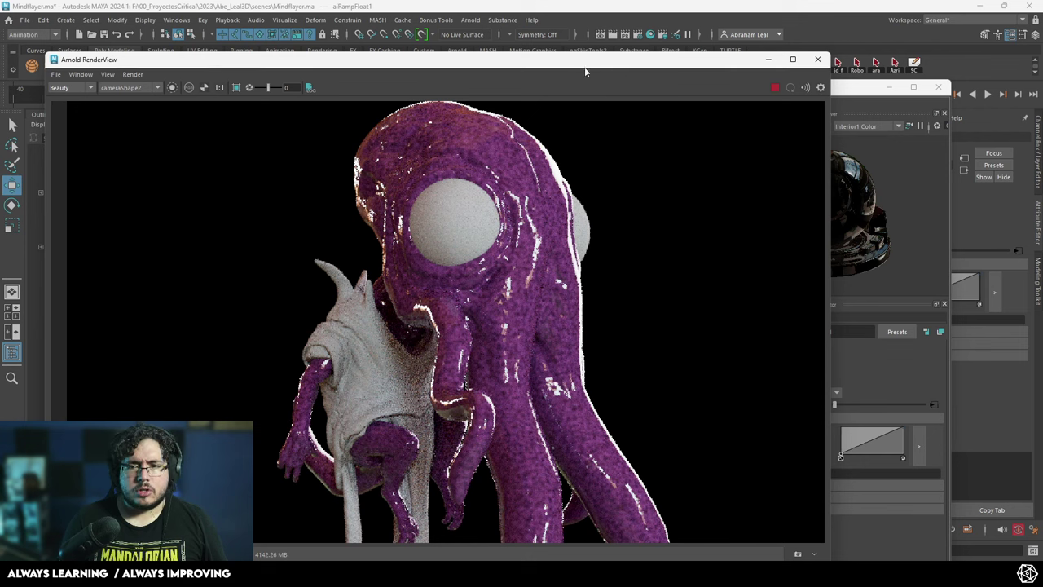
{"action": "left_click_drag", "start_coordinate": [290, 63], "coordinate": [336, 138]}
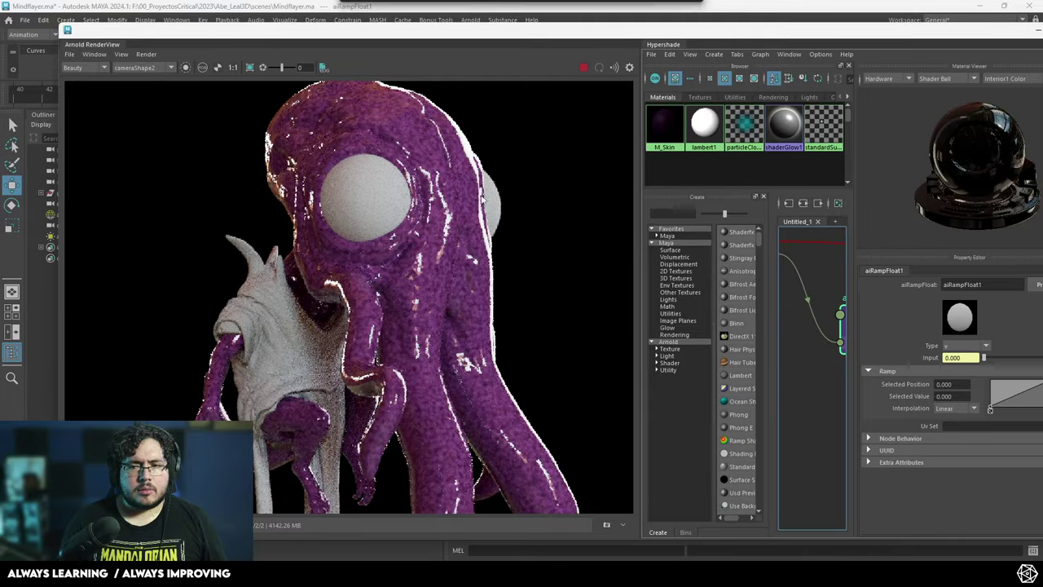
{"action": "left_click_drag", "start_coordinate": [639, 283], "coordinate": [415, 282]}
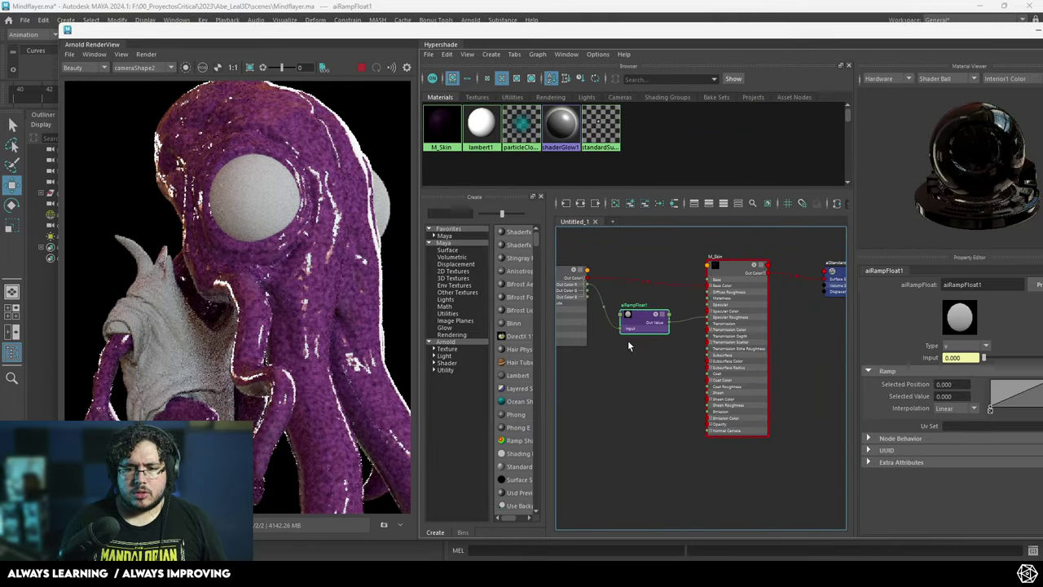
- Raise aiRampFloat1's ramp value at position 0 to 0.380 and inspect the skin highlights in the render
{"action": "scroll", "coordinate": [644, 338], "scroll_direction": "up", "scroll_amount": 3}
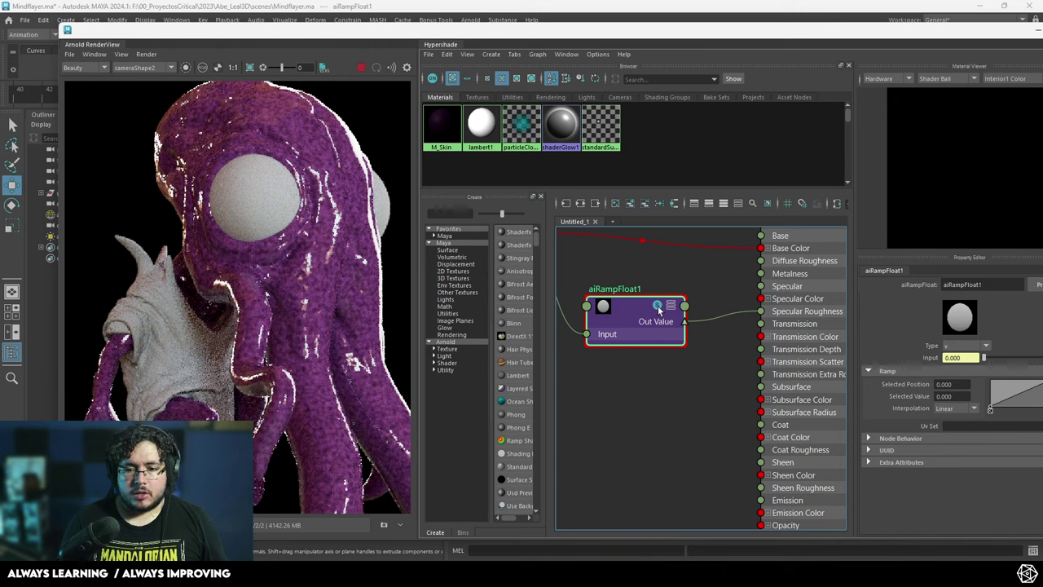
{"action": "middle_click_drag", "start_coordinate": [629, 386], "coordinate": [640, 419], "text": "alt"}
{"action": "scroll", "coordinate": [646, 403], "scroll_direction": "down", "scroll_amount": 4}
{"action": "middle_click_drag", "start_coordinate": [619, 383], "coordinate": [641, 411], "text": "alt"}
{"action": "scroll", "coordinate": [683, 367], "scroll_direction": "up", "scroll_amount": 2}
{"action": "scroll", "coordinate": [642, 411], "scroll_direction": "up", "scroll_amount": 2}
{"action": "middle_click_drag", "start_coordinate": [759, 468], "coordinate": [656, 384], "text": "alt"}
{"action": "scroll", "coordinate": [758, 406], "scroll_direction": "down", "scroll_amount": 2}
{"action": "scroll", "coordinate": [649, 383], "scroll_direction": "up", "scroll_amount": 2}
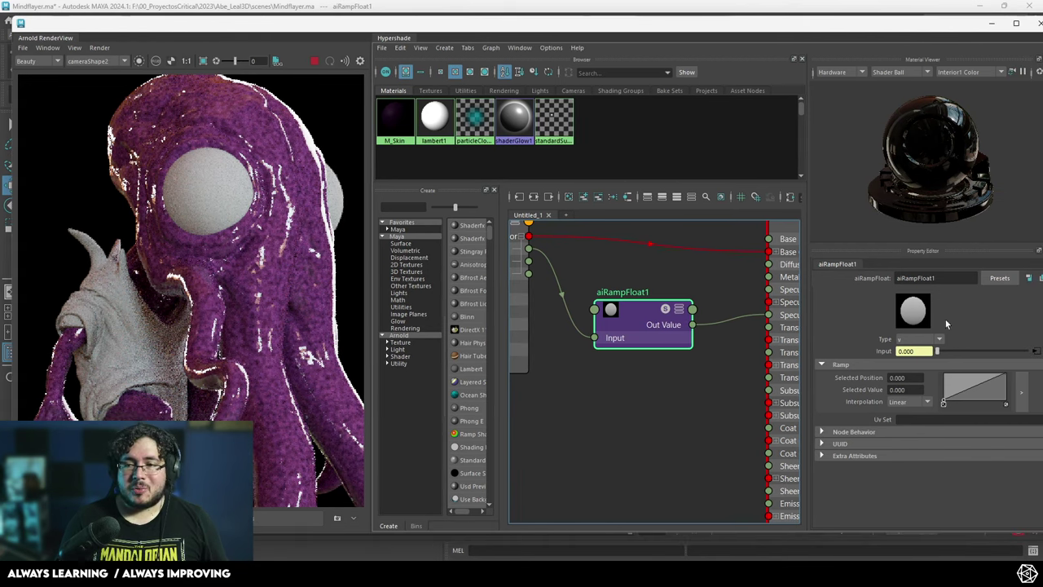
{"action": "mouse_move", "coordinate": [1005, 380]}
{"action": "left_mouse_down"}
{"action": "mouse_move", "coordinate": [1005, 403]}
{"action": "mouse_move", "coordinate": [1007, 373]}
{"action": "left_mouse_up"}
{"action": "mouse_move", "coordinate": [943, 403]}
{"action": "left_mouse_down"}
{"action": "mouse_move", "coordinate": [941, 379]}
{"action": "mouse_move", "coordinate": [943, 391]}
{"action": "left_mouse_up"}
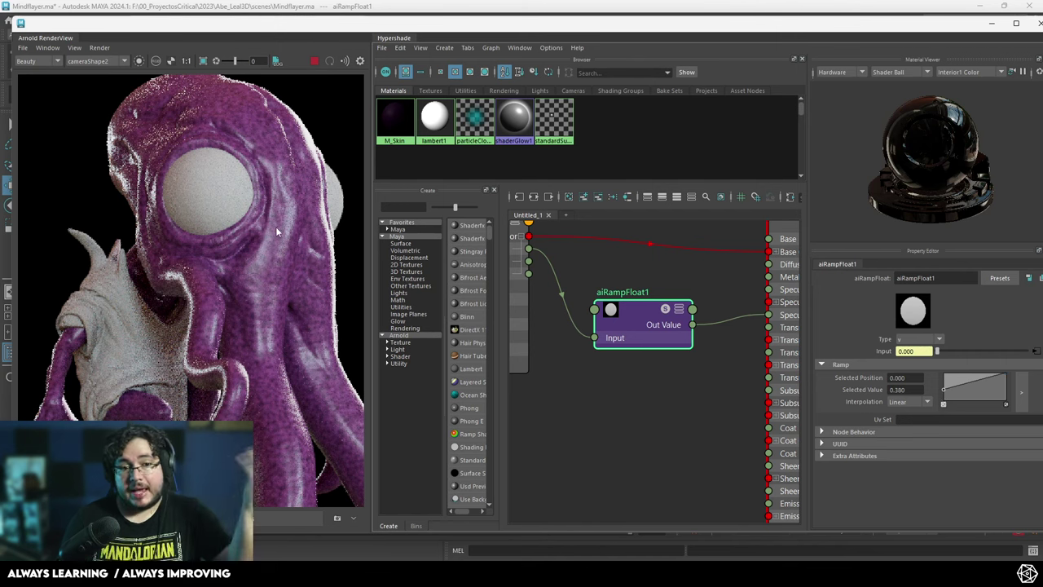
{"action": "scroll", "coordinate": [275, 226], "scroll_direction": "down", "scroll_amount": 3}
{"action": "scroll", "coordinate": [275, 254], "scroll_direction": "up", "scroll_amount": 1}
- Select the M_Skin node and move it closer to aiRampFloat1 in the graph
{"action": "key", "text": "a"}
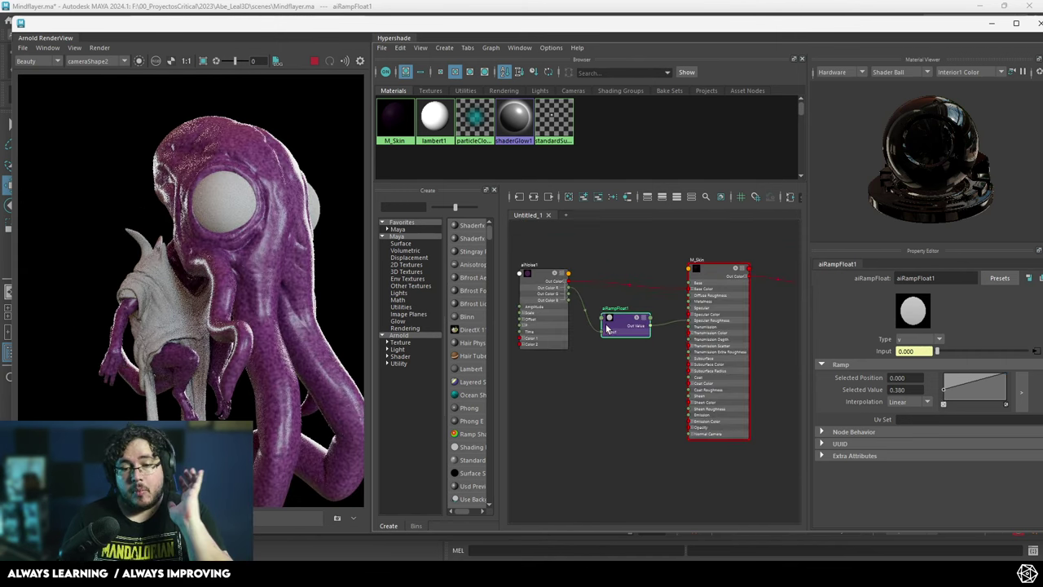
{"action": "scroll", "coordinate": [647, 328], "scroll_direction": "up", "scroll_amount": 3}
{"action": "scroll", "coordinate": [624, 419], "scroll_direction": "down", "scroll_amount": 4}
{"action": "left_click", "coordinate": [634, 433]}
{"action": "scroll", "coordinate": [652, 440], "scroll_direction": "up", "scroll_amount": 3}
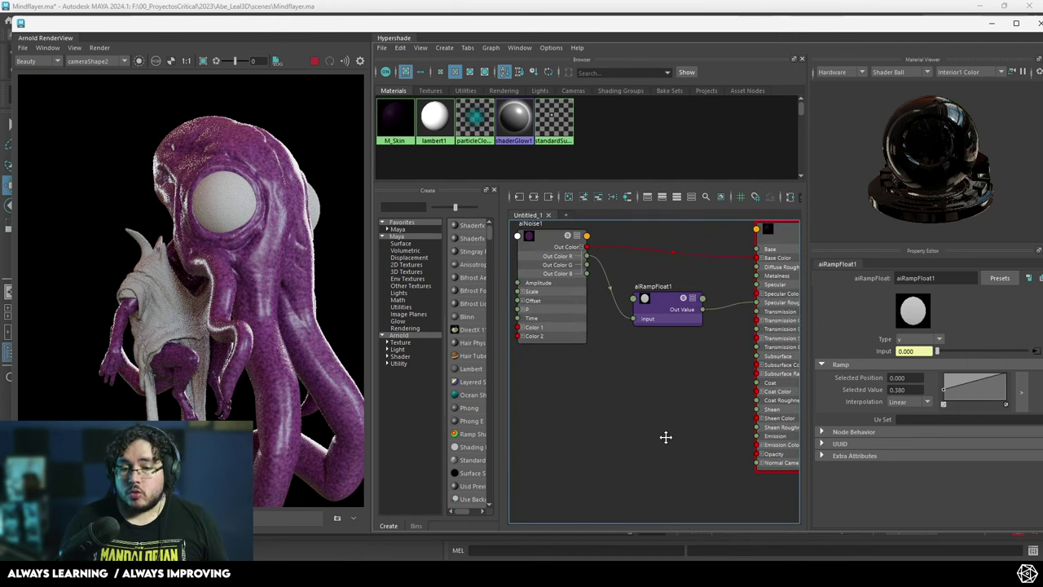
{"action": "scroll", "coordinate": [663, 421], "scroll_direction": "down", "scroll_amount": 2}
{"action": "left_click", "coordinate": [749, 393]}
{"action": "left_click_drag", "start_coordinate": [769, 370], "coordinate": [753, 361]}
{"action": "middle_click_drag", "start_coordinate": [668, 389], "coordinate": [632, 374], "text": "alt"}
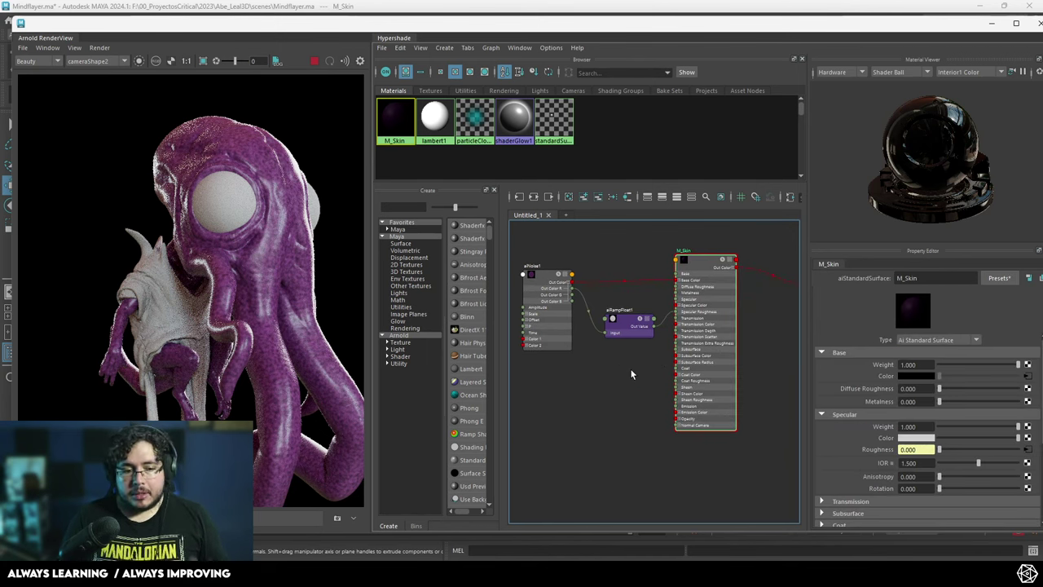
{"action": "mouse_move", "coordinate": [734, 368]}
{"action": "middle_mouse_down", "text": "alt"}
{"action": "mouse_move", "coordinate": [722, 334]}
{"action": "mouse_move", "coordinate": [738, 367]}
{"action": "middle_mouse_up", "text": "alt"}
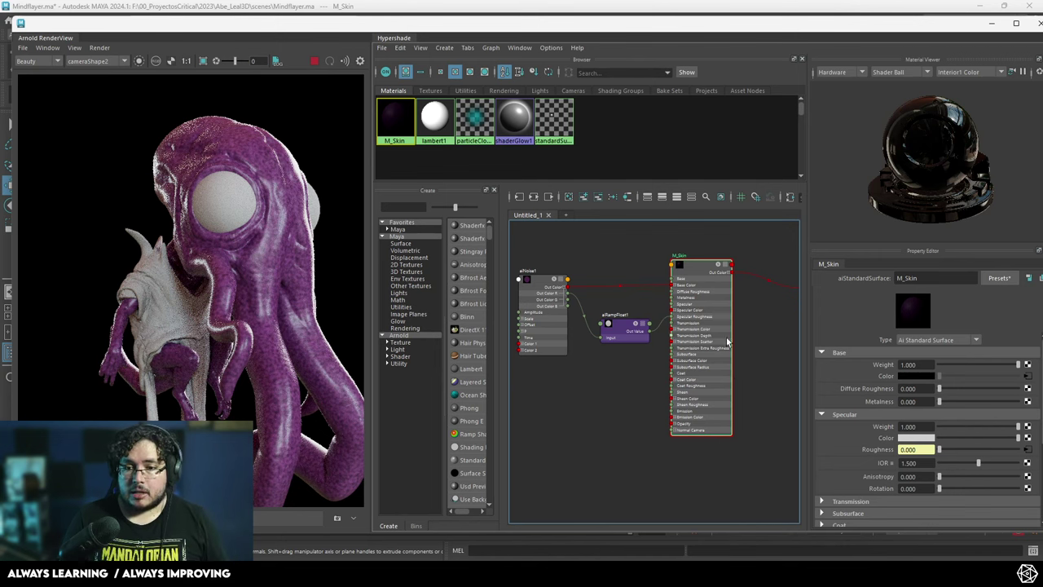
- Set M_Skin's Subsurface Weight to 1.000
{"action": "scroll", "coordinate": [880, 407], "scroll_direction": "down", "scroll_amount": 4}
{"action": "left_click", "coordinate": [822, 376]}
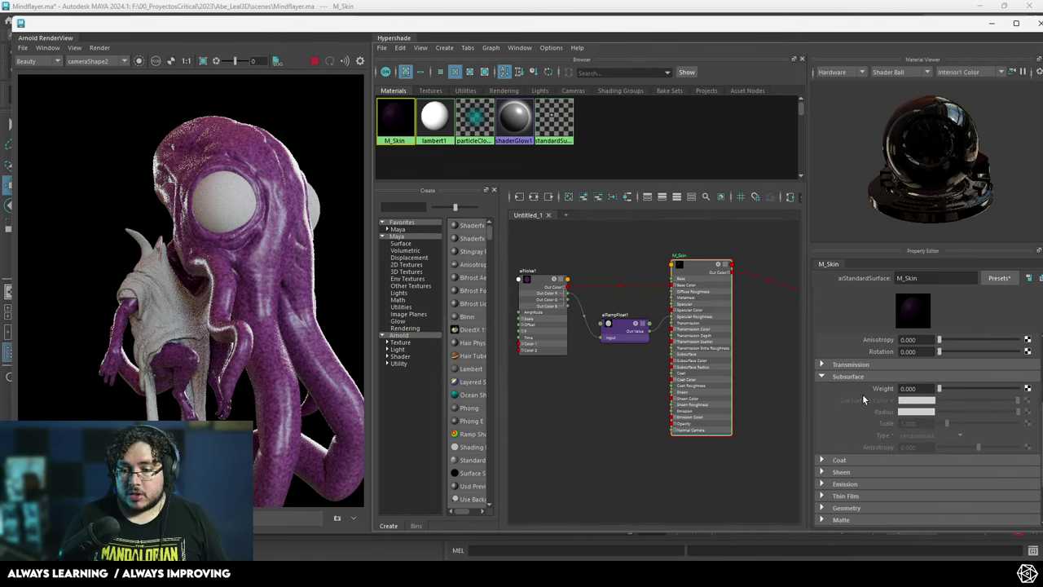
{"action": "left_click_drag", "start_coordinate": [940, 389], "coordinate": [1018, 389]}
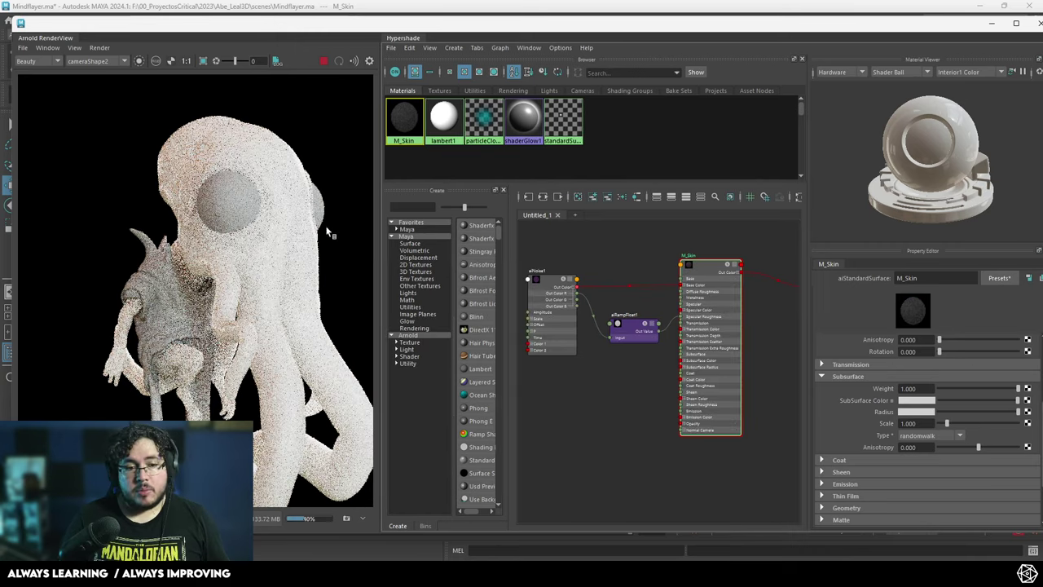
- Connect aiNoise's Out Color to M_Skin's Subsurface Color and inspect the tentacles and small figure in the render
{"action": "scroll", "coordinate": [670, 274], "scroll_direction": "up", "scroll_amount": 3}
{"action": "middle_click_drag", "start_coordinate": [581, 294], "coordinate": [677, 277], "text": "alt"}
{"action": "left_click_drag", "start_coordinate": [758, 282], "coordinate": [766, 435]}
{"action": "middle_click_drag", "start_coordinate": [683, 435], "coordinate": [594, 435]}
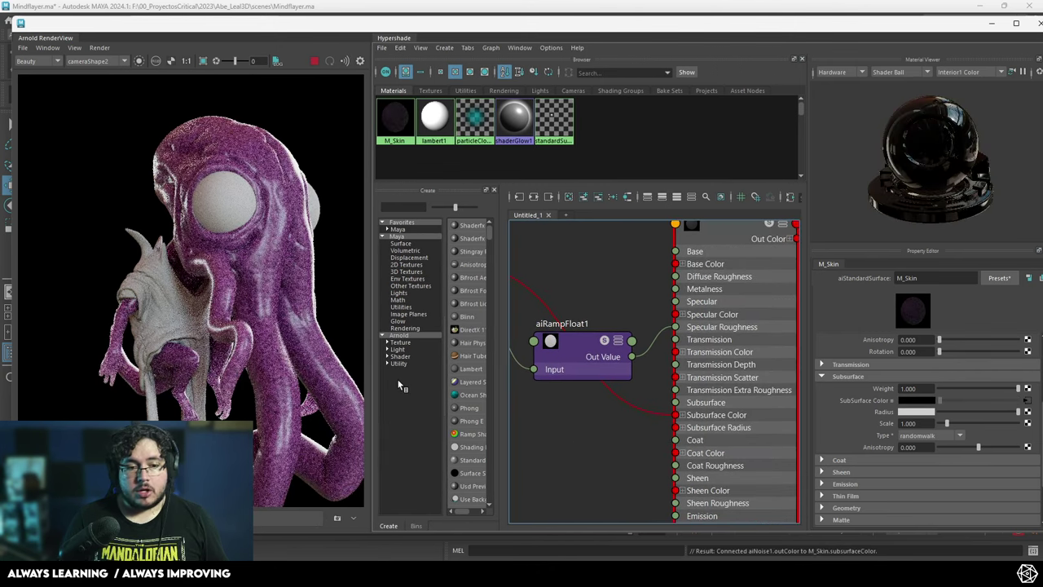
{"action": "scroll", "coordinate": [278, 371], "scroll_direction": "up", "scroll_amount": 2}
{"action": "scroll", "coordinate": [210, 313], "scroll_direction": "up", "scroll_amount": 4}
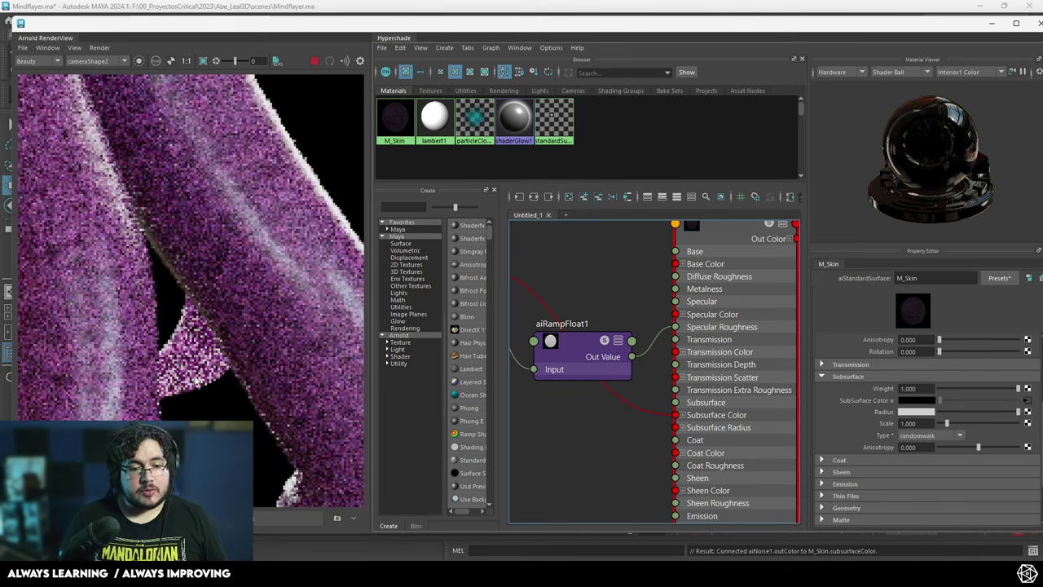
{"action": "scroll", "coordinate": [191, 349], "scroll_direction": "down", "scroll_amount": 4}
{"action": "scroll", "coordinate": [52, 286], "scroll_direction": "up", "scroll_amount": 3}
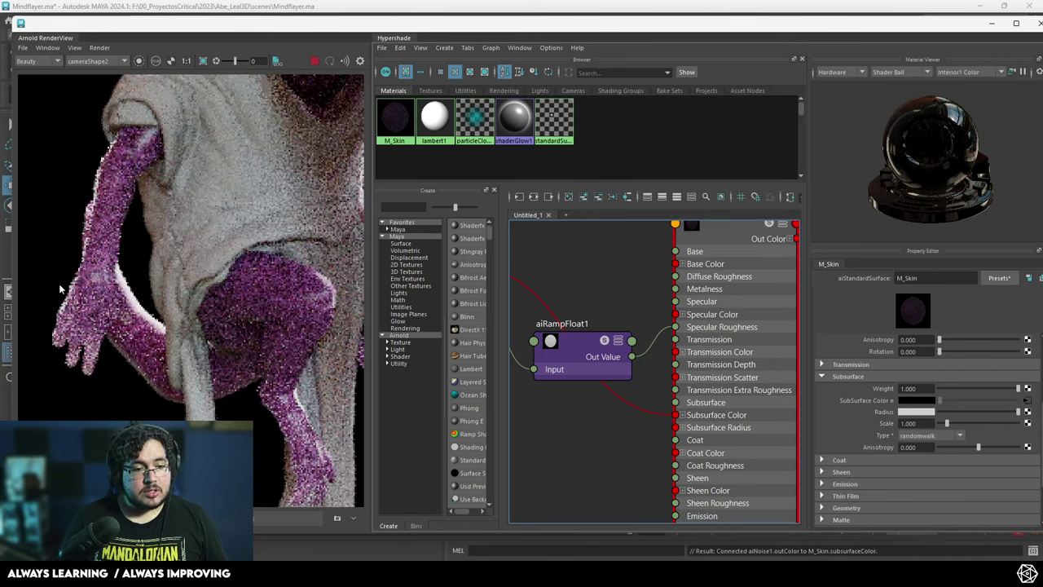
{"action": "scroll", "coordinate": [92, 341], "scroll_direction": "down", "scroll_amount": 5}
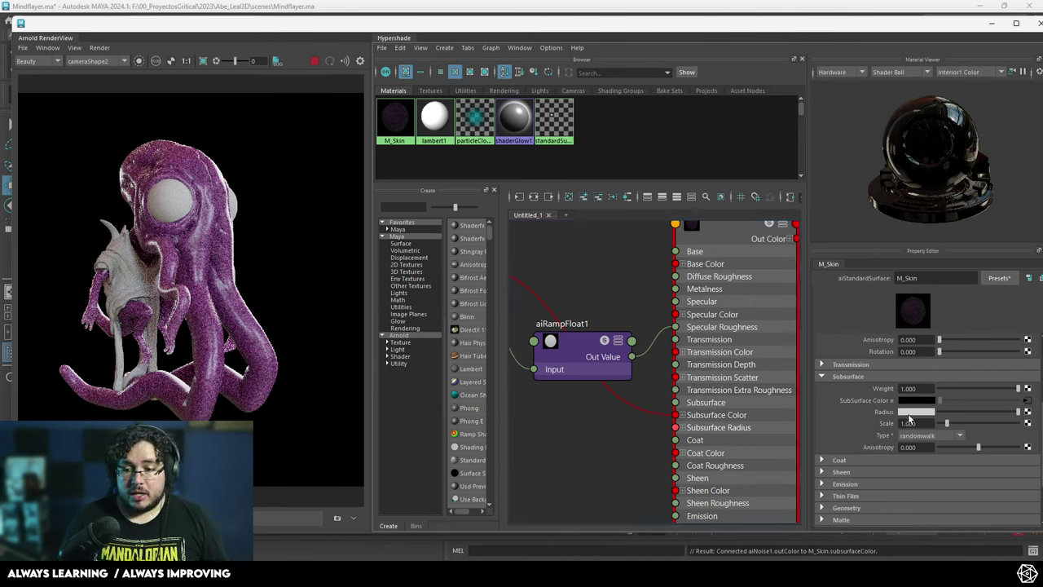
- Set M_Skin's Subsurface Radius color to pure red and bring the render and Hypershade window back into full view
{"action": "left_click", "coordinate": [583, 444]}
{"action": "left_click", "coordinate": [915, 411]}
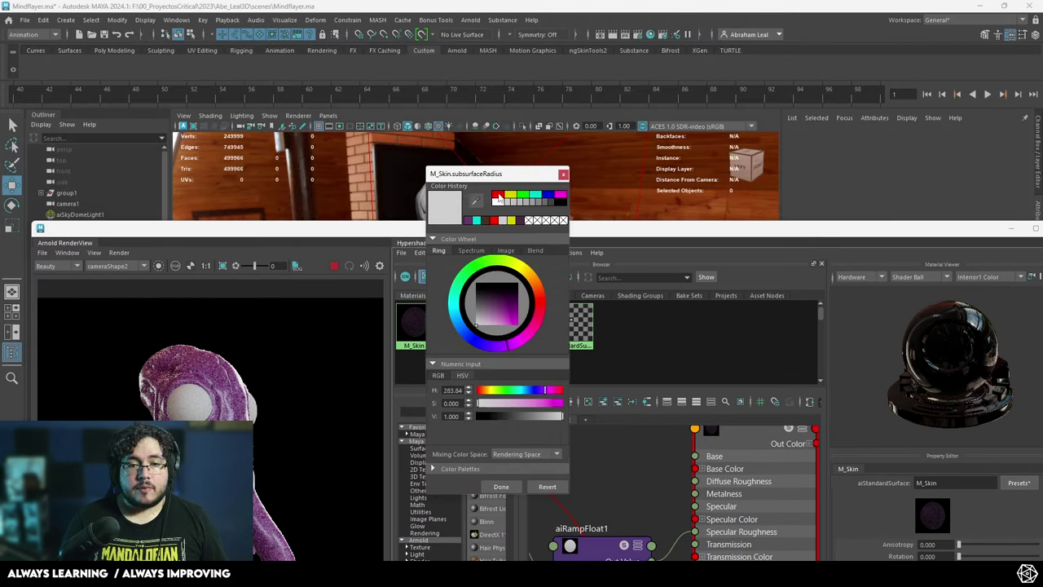
{"action": "left_click", "coordinate": [498, 195]}
{"action": "left_click_drag", "start_coordinate": [587, 229], "coordinate": [556, 69]}
- Examine how the red subsurface radius affects the skin in the render, close up and across the whole creature
{"action": "scroll", "coordinate": [236, 359], "scroll_direction": "up", "scroll_amount": 5}
{"action": "scroll", "coordinate": [245, 367], "scroll_direction": "down", "scroll_amount": 5}
{"action": "scroll", "coordinate": [189, 347], "scroll_direction": "up", "scroll_amount": 4}
{"action": "scroll", "coordinate": [189, 347], "scroll_direction": "down", "scroll_amount": 4}
{"action": "scroll", "coordinate": [189, 346], "scroll_direction": "up", "scroll_amount": 4}
{"action": "scroll", "coordinate": [656, 328], "scroll_direction": "down", "scroll_amount": 2}
{"action": "scroll", "coordinate": [657, 327], "scroll_direction": "down", "scroll_amount": 2}
{"action": "scroll", "coordinate": [657, 328], "scroll_direction": "up", "scroll_amount": 2}
{"action": "scroll", "coordinate": [225, 259], "scroll_direction": "down", "scroll_amount": 4}
{"action": "scroll", "coordinate": [225, 259], "scroll_direction": "up", "scroll_amount": 3}
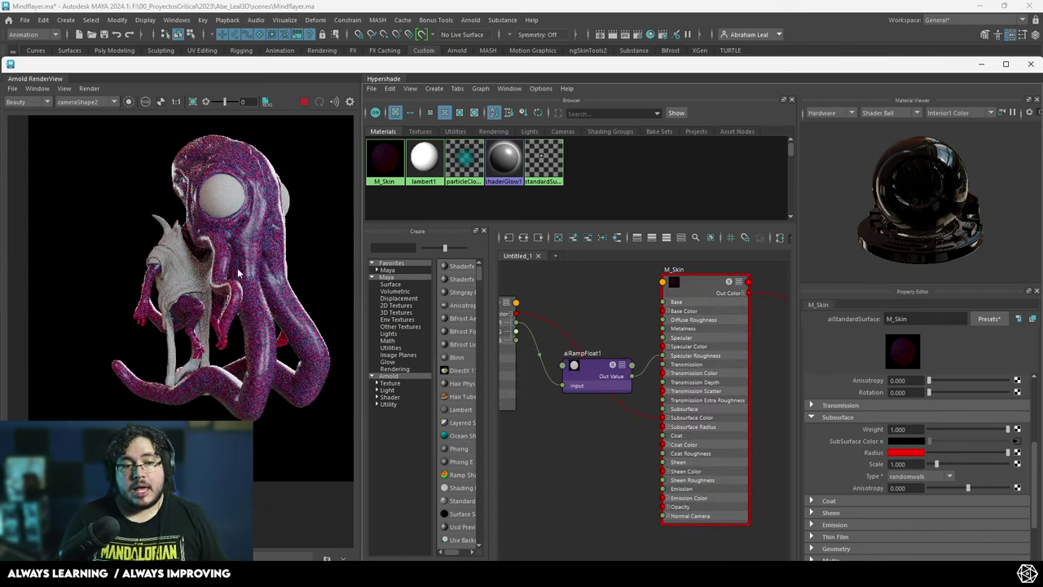
{"action": "scroll", "coordinate": [619, 298], "scroll_direction": "up", "scroll_amount": 2}
{"action": "scroll", "coordinate": [627, 330], "scroll_direction": "down", "scroll_amount": 2}
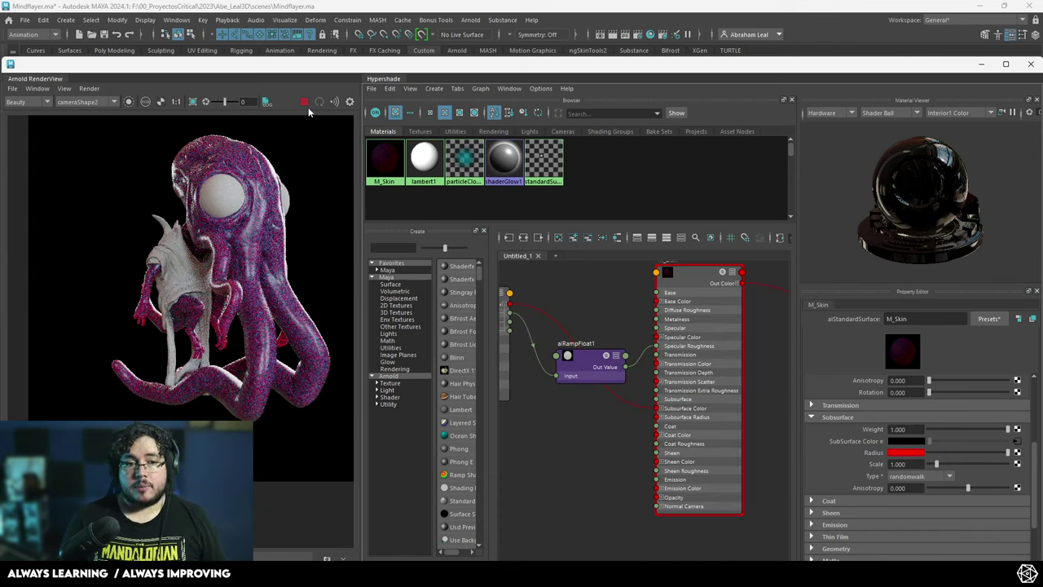
{"action": "scroll", "coordinate": [630, 305], "scroll_direction": "down", "scroll_amount": 3}
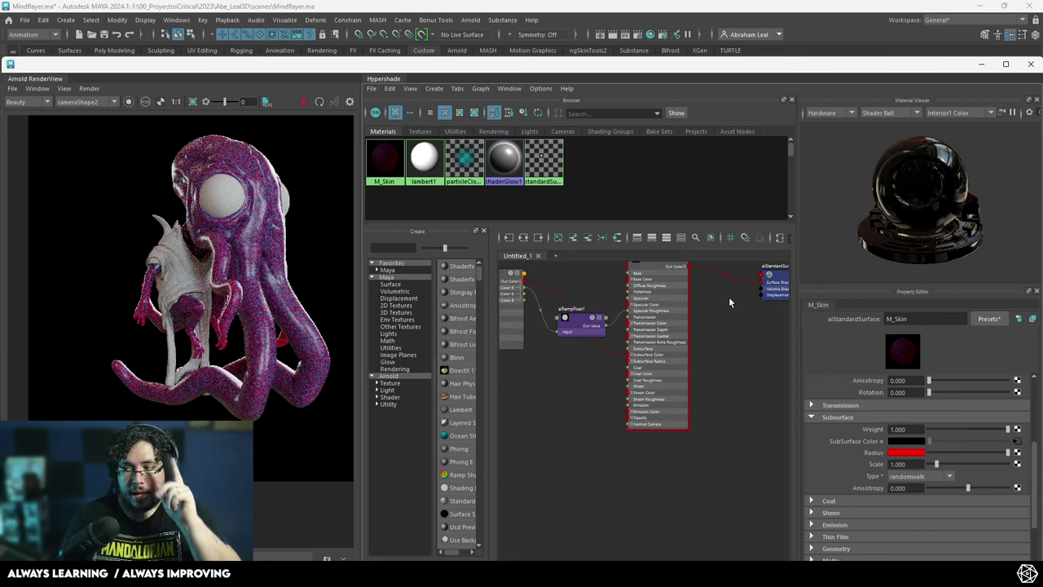
- Minimize the Hypershade window, close the subsurface radius color picker, and create a polygon sphere in the scene
{"action": "left_click", "coordinate": [982, 65]}
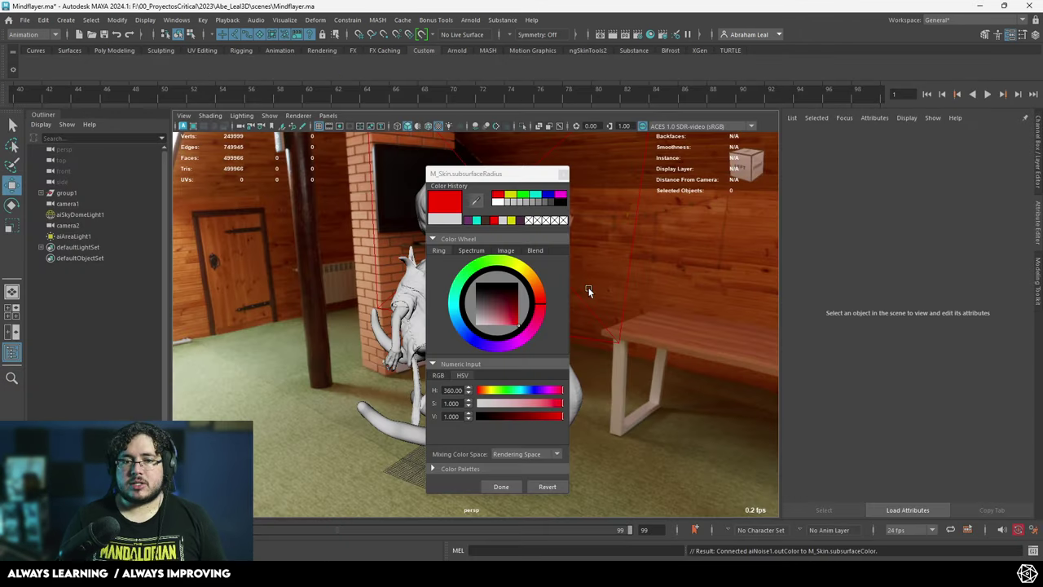
{"action": "left_click", "coordinate": [562, 176]}
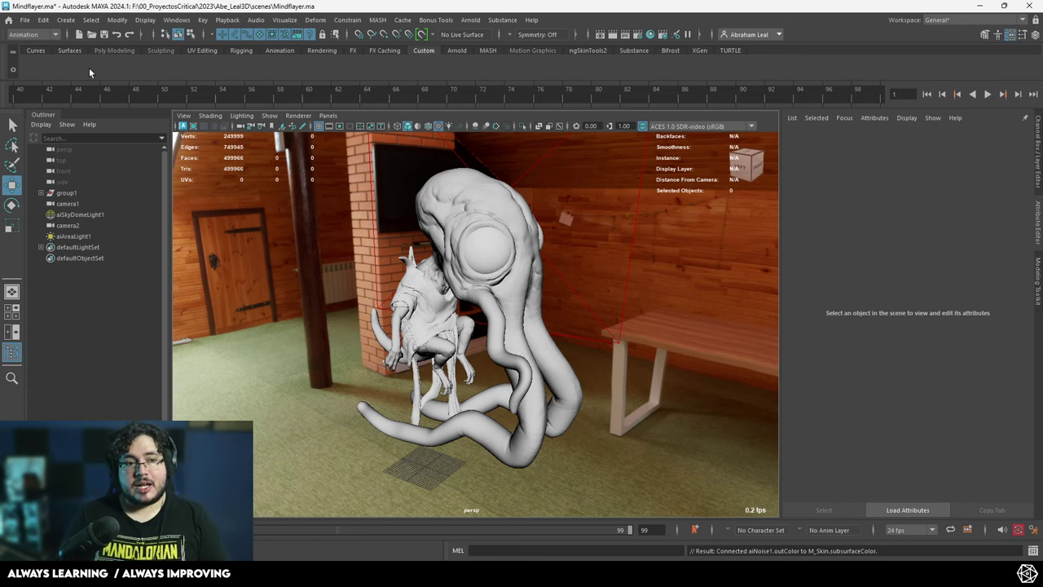
{"action": "left_click", "coordinate": [70, 51]}
{"action": "left_click", "coordinate": [126, 51]}
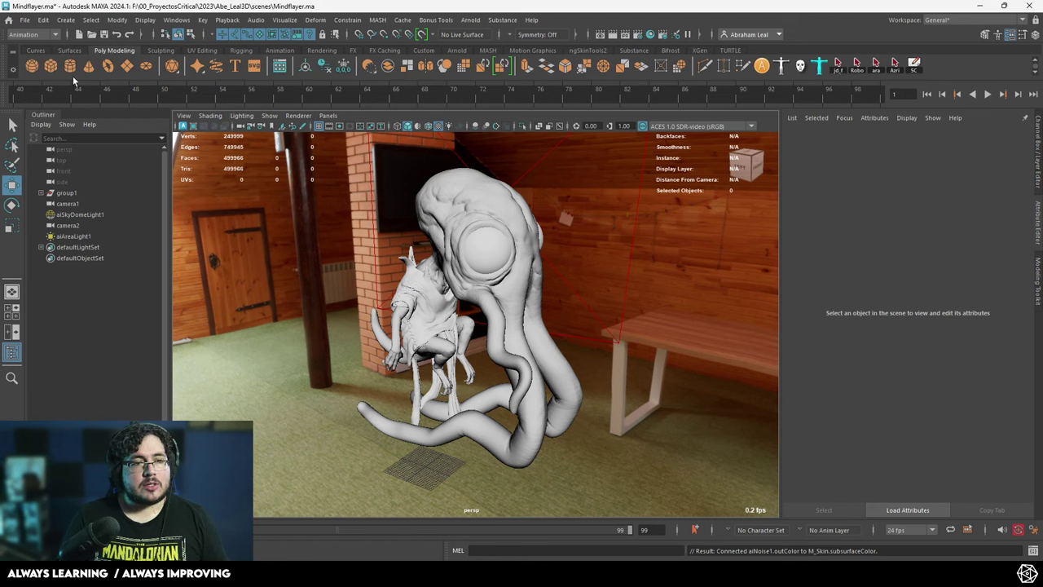
{"action": "left_click", "coordinate": [31, 65]}
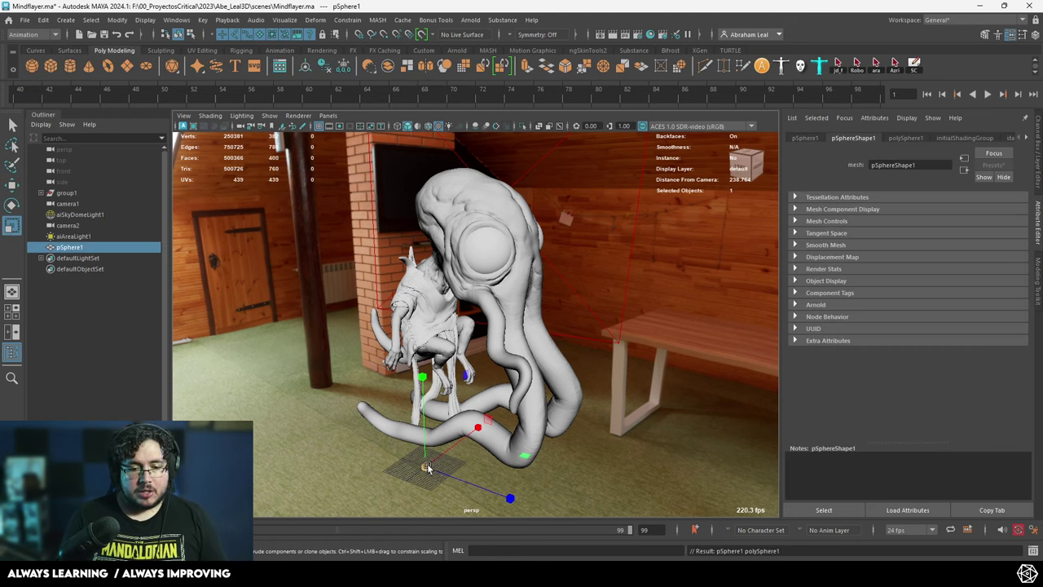
- Scale the new sphere up larger than the mindflayer and reposition it, returning to the render and Hypershade window
{"action": "key", "text": "f"}
{"action": "right_click_drag", "start_coordinate": [399, 416], "coordinate": [471, 526]}
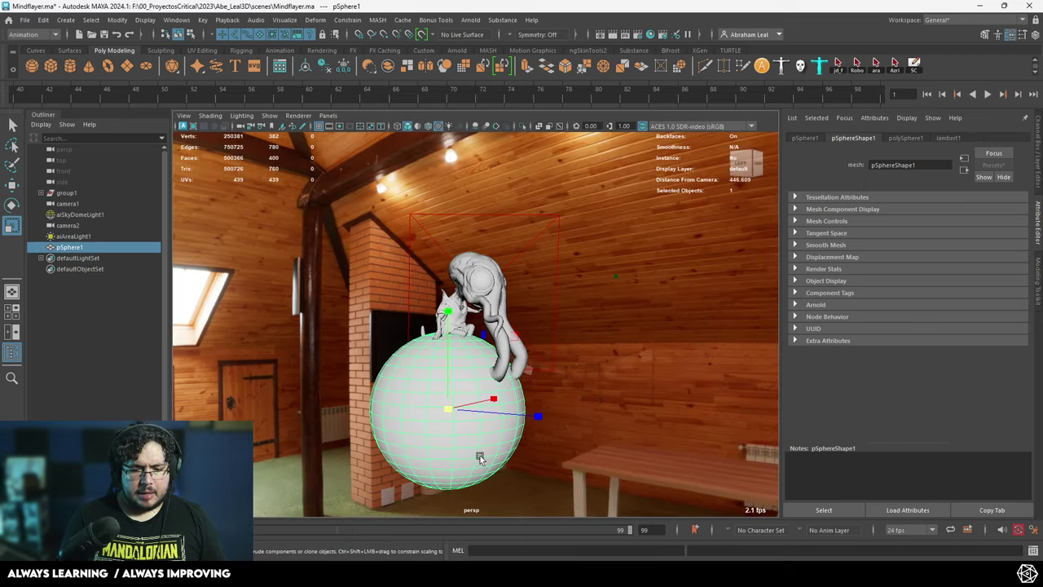
{"action": "key", "text": "w"}
{"action": "left_click_drag", "start_coordinate": [452, 394], "coordinate": [529, 356]}
{"action": "key", "text": "r"}
{"action": "key", "text": "alt+Tab"}
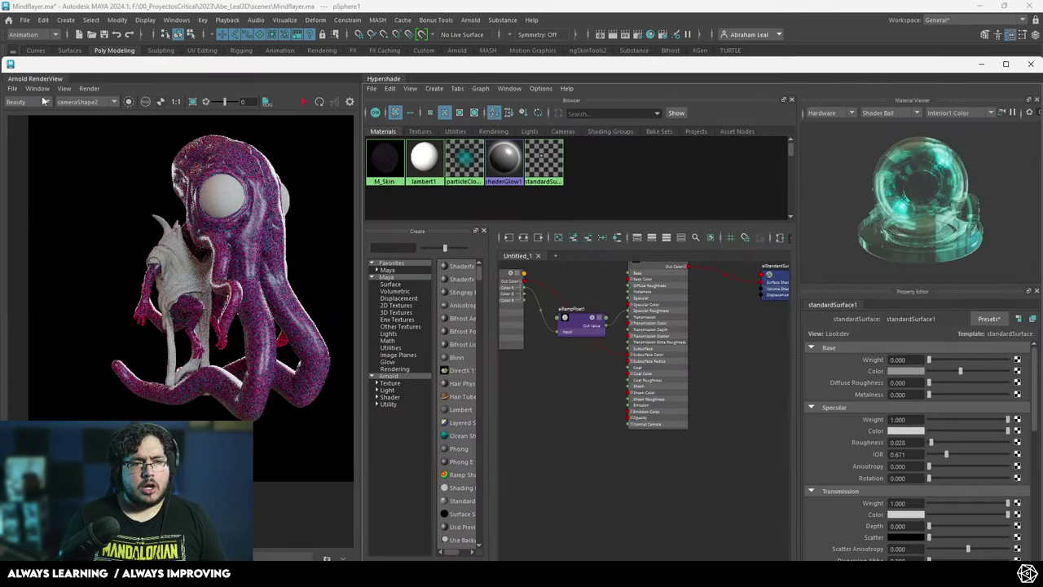
- Refresh the full-scene render and assign a new aiStandardSurface material to the test sphere
{"action": "left_click", "coordinate": [89, 88]}
{"action": "left_click", "coordinate": [118, 168]}
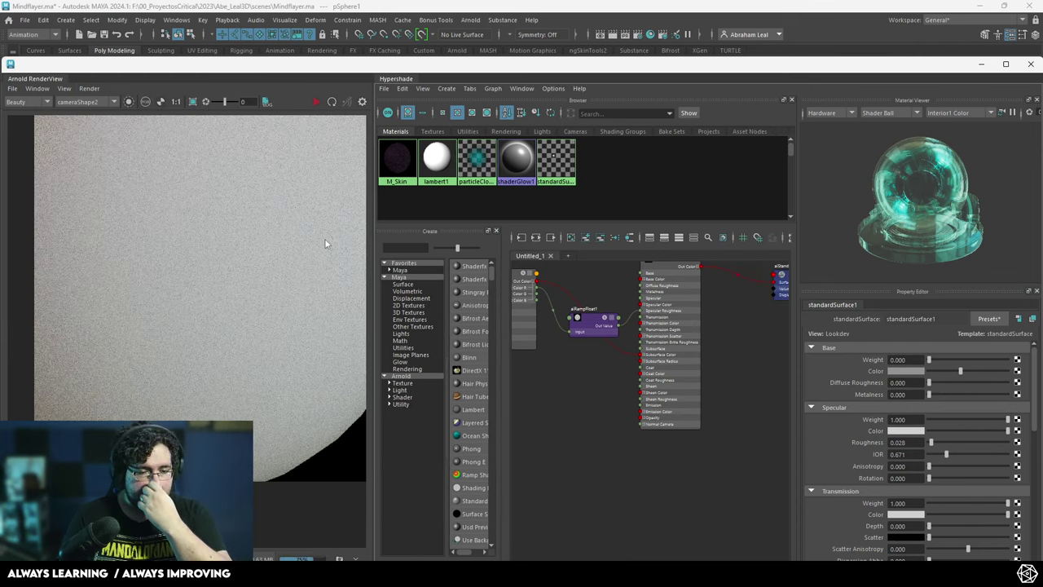
{"action": "left_click", "coordinate": [990, 65]}
{"action": "right_click_drag", "start_coordinate": [500, 250], "coordinate": [502, 529]}
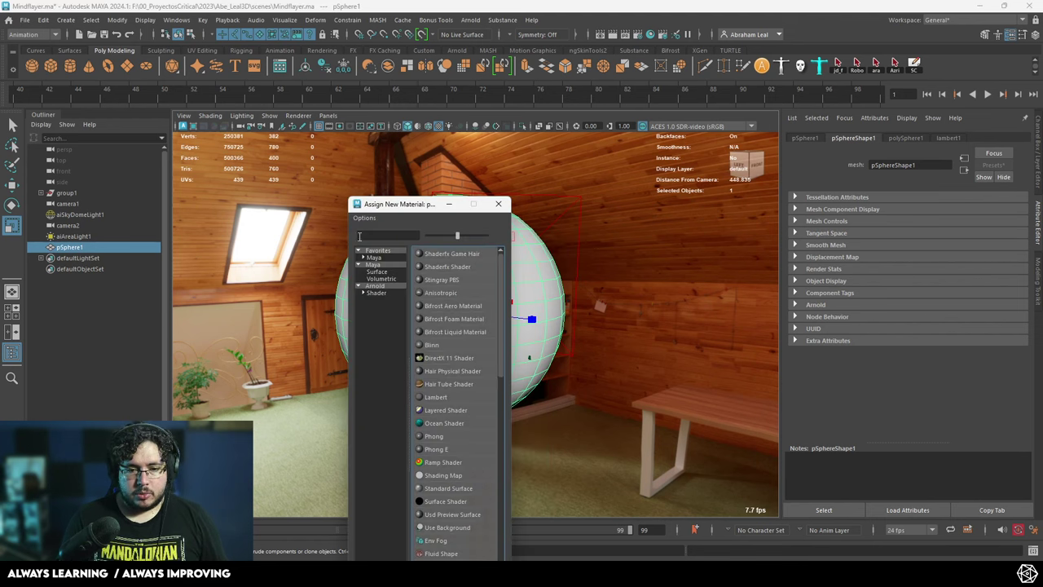
{"action": "left_click", "coordinate": [383, 286]}
{"action": "left_click", "coordinate": [454, 436]}
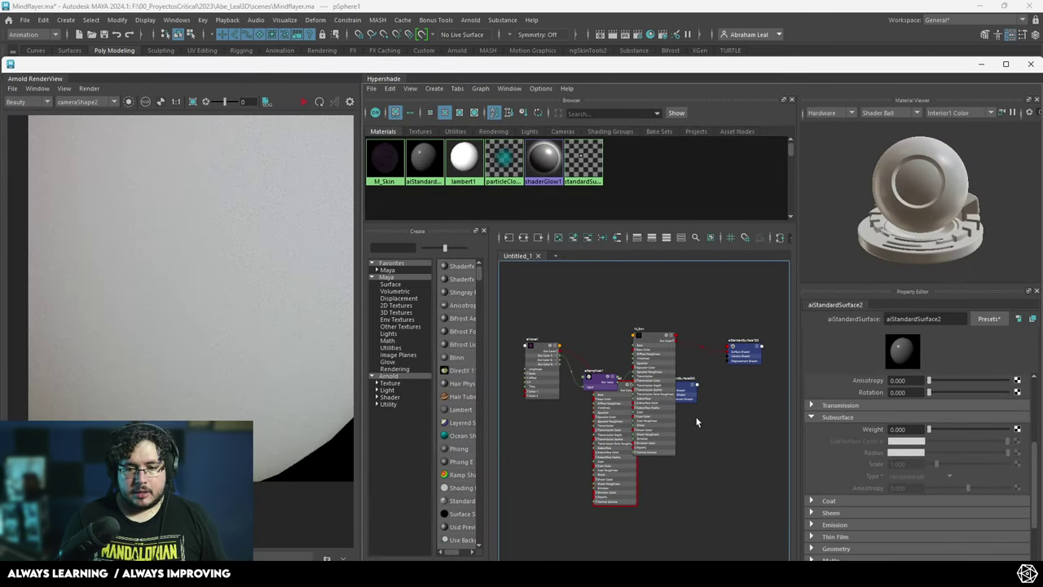
- Move the new aiStandardSurface2 node clear of M_Skin, graph only its own network, and expand the Specular Color channels
{"action": "scroll", "coordinate": [681, 344], "scroll_direction": "up", "scroll_amount": 4}
{"action": "middle_click_drag", "start_coordinate": [682, 344], "coordinate": [685, 337], "text": "alt"}
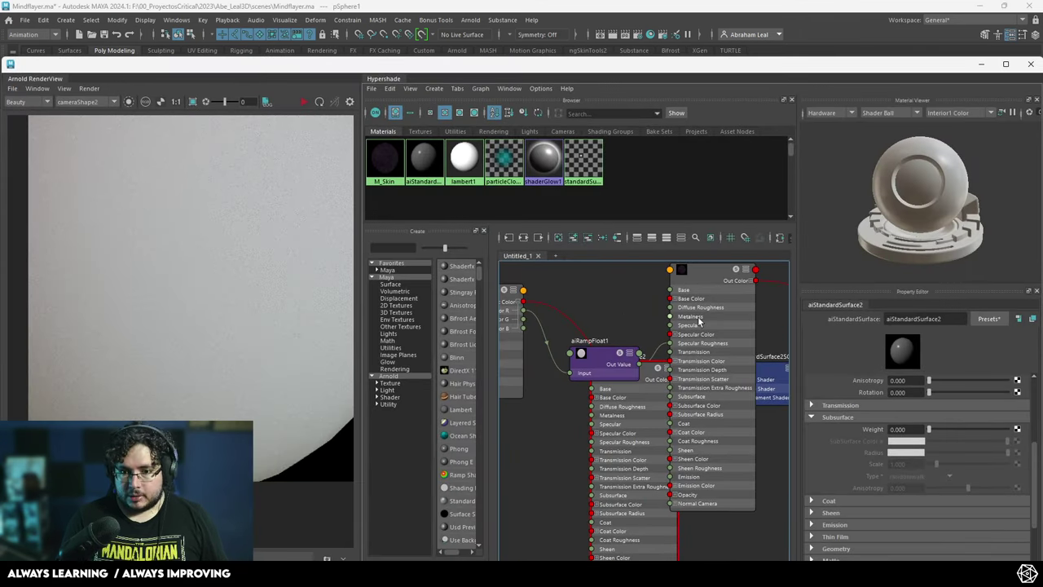
{"action": "scroll", "coordinate": [698, 321], "scroll_direction": "down", "scroll_amount": 2}
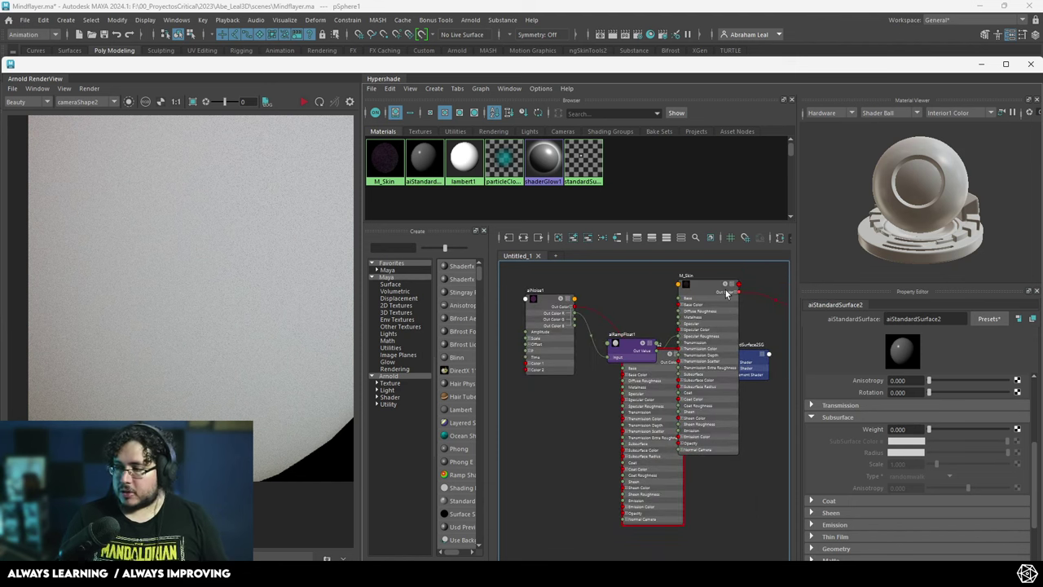
{"action": "left_click_drag", "start_coordinate": [662, 439], "coordinate": [613, 450]}
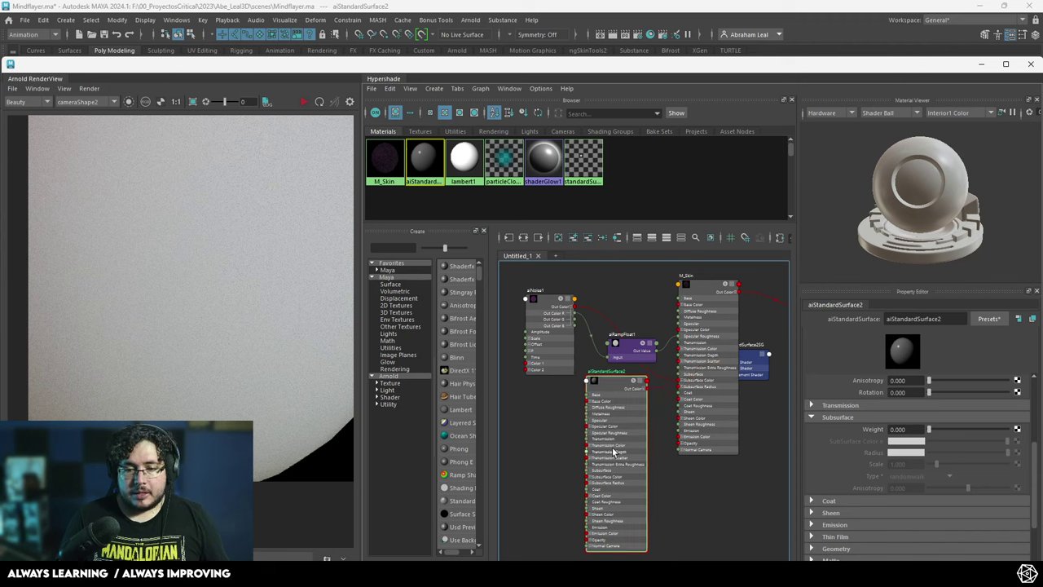
{"action": "left_click", "coordinate": [523, 237]}
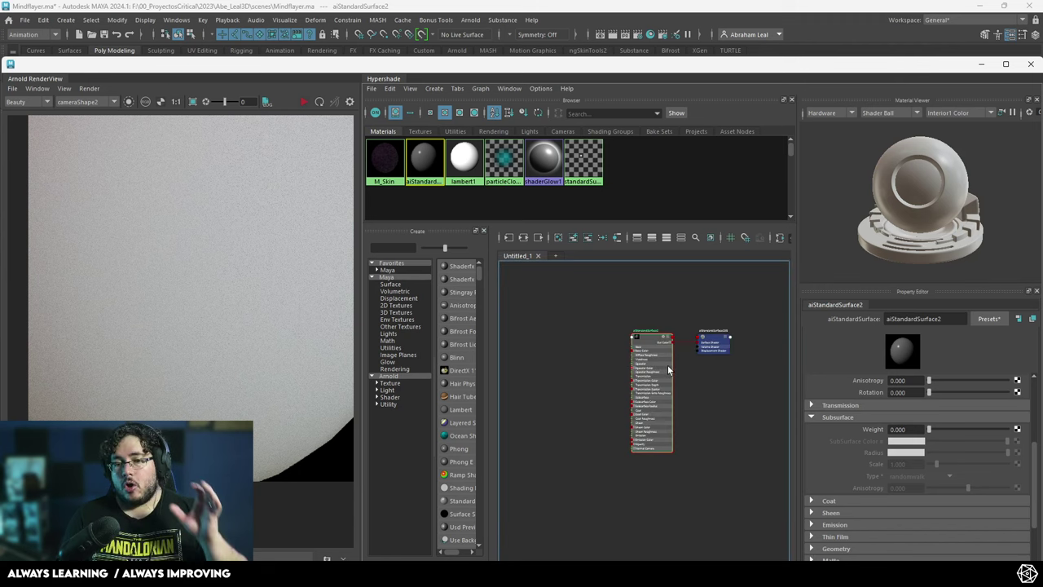
{"action": "scroll", "coordinate": [664, 368], "scroll_direction": "up", "scroll_amount": 3}
{"action": "scroll", "coordinate": [610, 366], "scroll_direction": "up", "scroll_amount": 2}
{"action": "middle_click_drag", "start_coordinate": [585, 377], "coordinate": [545, 357], "text": "alt"}
{"action": "scroll", "coordinate": [663, 373], "scroll_direction": "down", "scroll_amount": 3}
{"action": "scroll", "coordinate": [667, 364], "scroll_direction": "up", "scroll_amount": 3}
{"action": "left_click", "coordinate": [745, 334]}
{"action": "scroll", "coordinate": [544, 357], "scroll_direction": "down", "scroll_amount": 2}
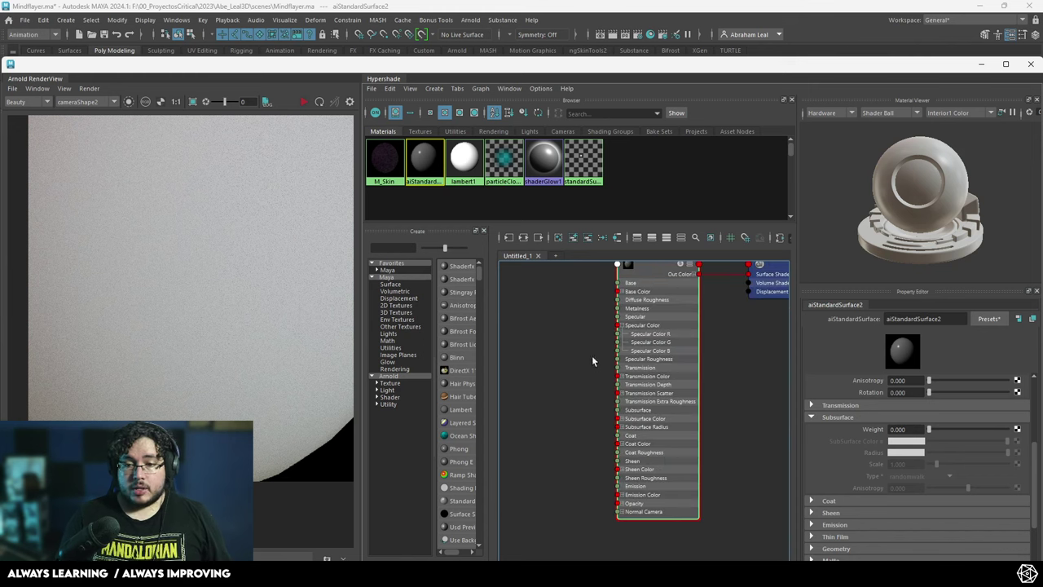
- Set aiStandardSurface2's Emission Weight to 1 and its Emission Color to magenta
{"action": "left_click", "coordinate": [812, 526]}
{"action": "scroll", "coordinate": [845, 501], "scroll_direction": "down", "scroll_amount": 1}
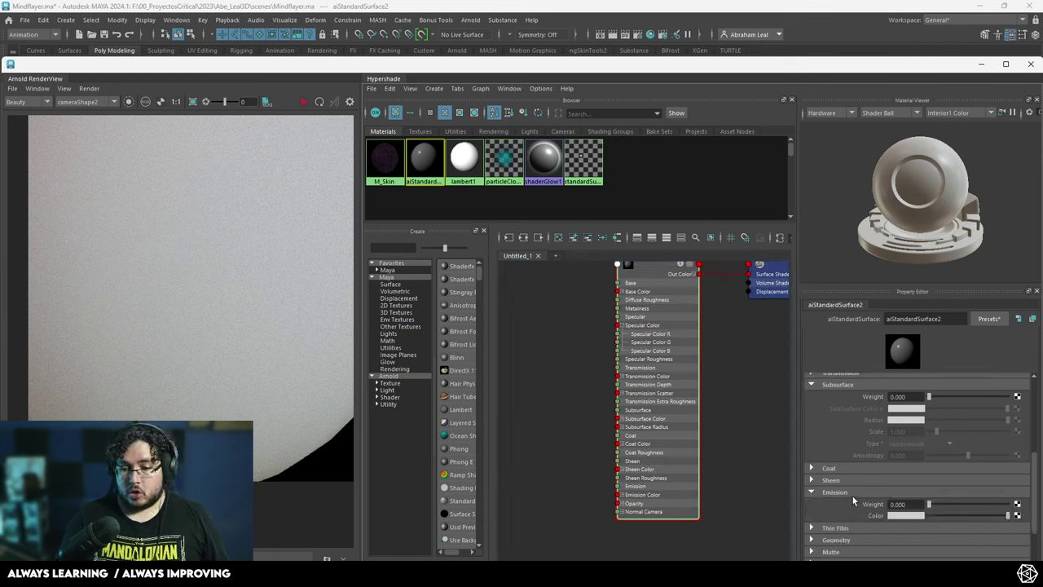
{"action": "left_click_drag", "start_coordinate": [936, 505], "coordinate": [1028, 505]}
{"action": "left_click", "coordinate": [912, 516]}
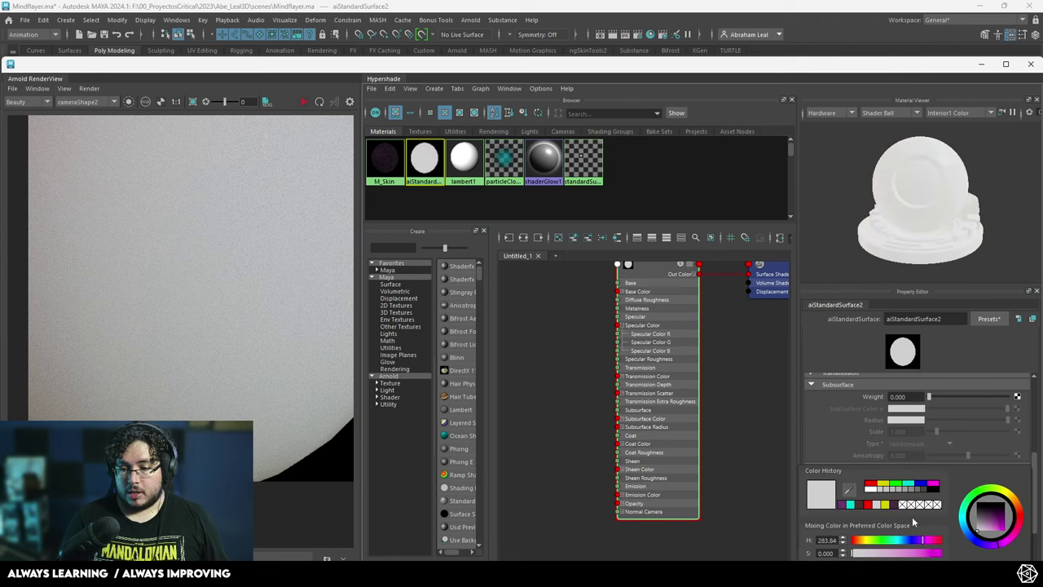
{"action": "left_click", "coordinate": [851, 505]}
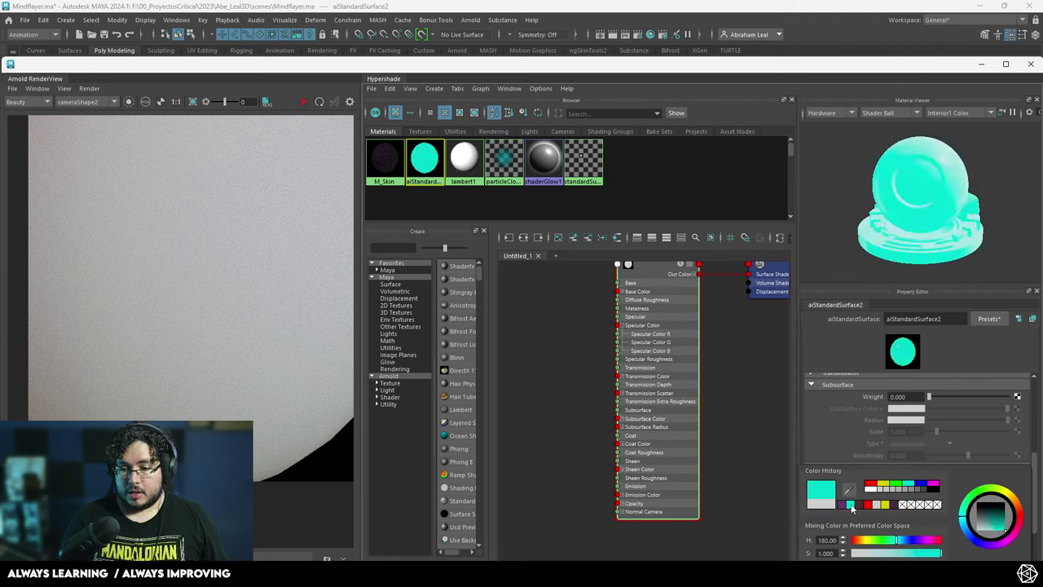
{"action": "left_click", "coordinate": [935, 486]}
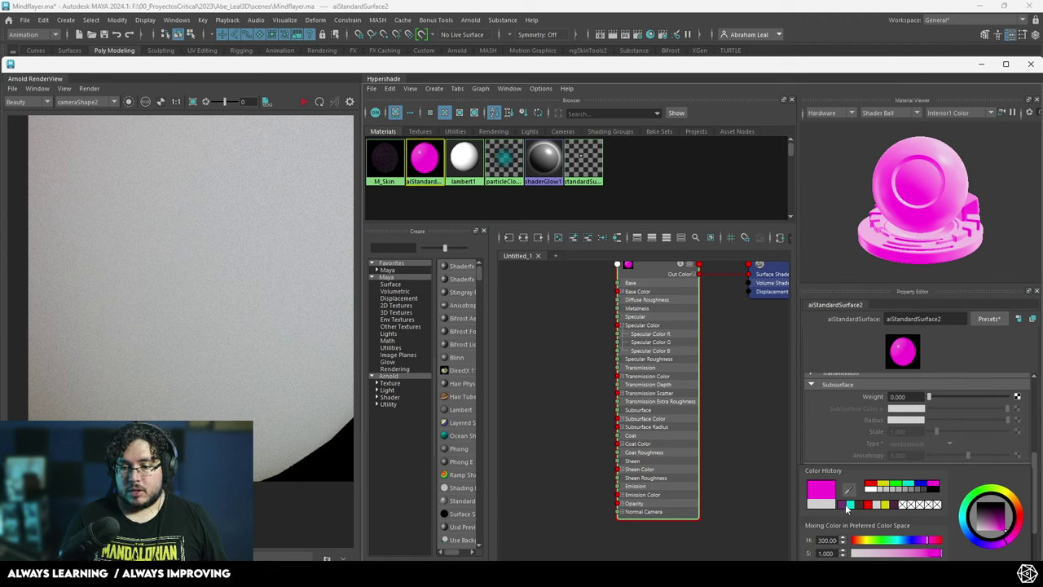
{"action": "left_click", "coordinate": [849, 505]}
{"action": "left_click", "coordinate": [934, 486]}
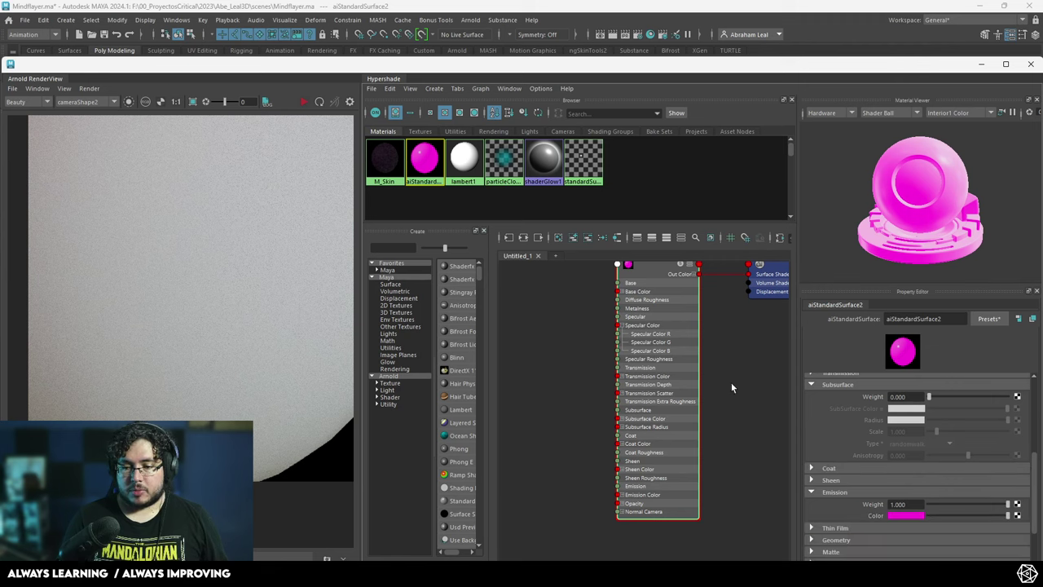
- Start the render and inspect the magenta emission on the whole sphere
{"action": "scroll", "coordinate": [676, 351], "scroll_direction": "down", "scroll_amount": 2}
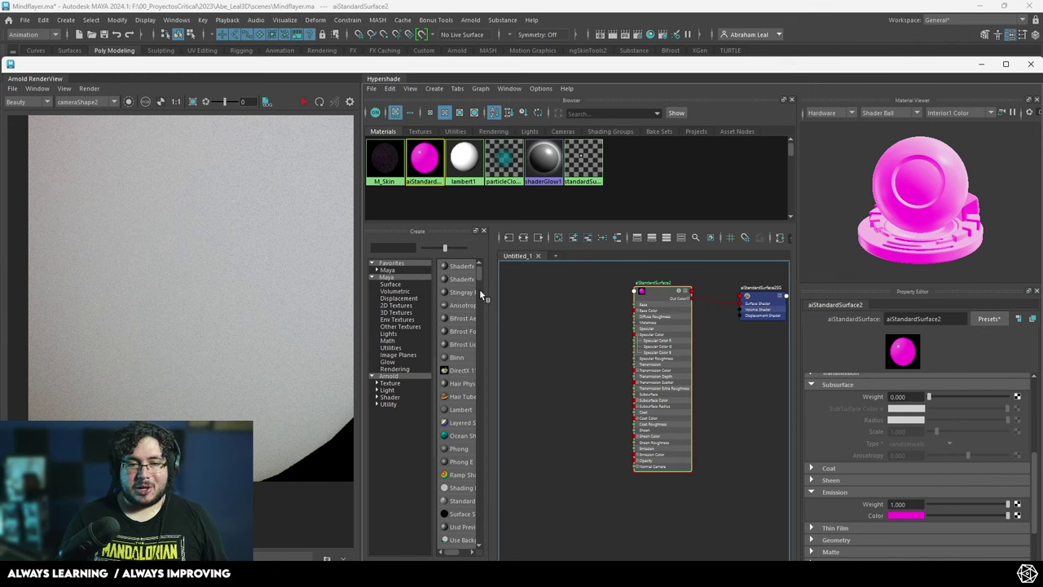
{"action": "left_click", "coordinate": [303, 102]}
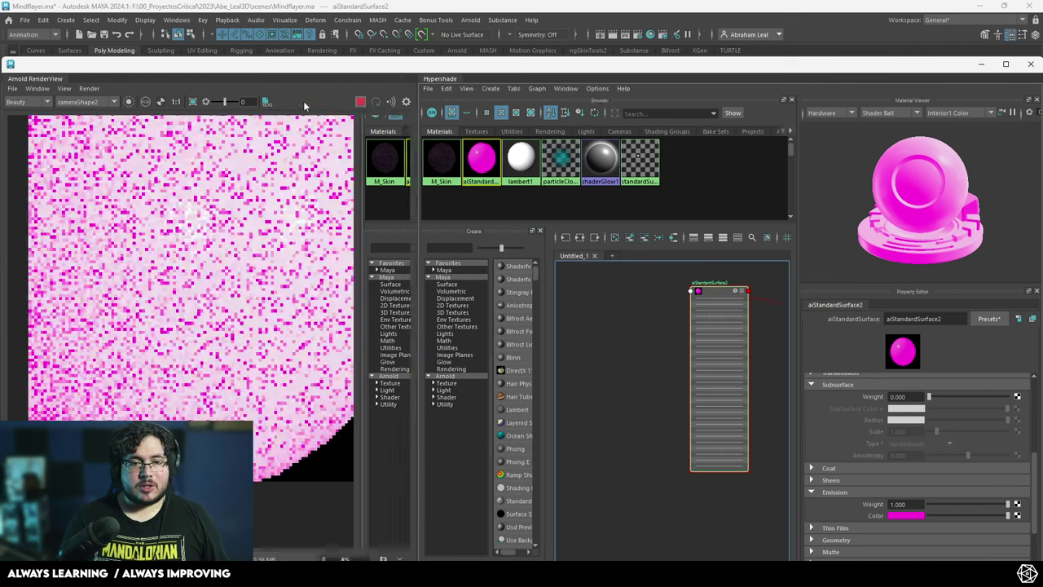
{"action": "scroll", "coordinate": [160, 277], "scroll_direction": "down", "scroll_amount": 3}
{"action": "scroll", "coordinate": [168, 255], "scroll_direction": "up", "scroll_amount": 1}
{"action": "scroll", "coordinate": [183, 253], "scroll_direction": "up", "scroll_amount": 2}
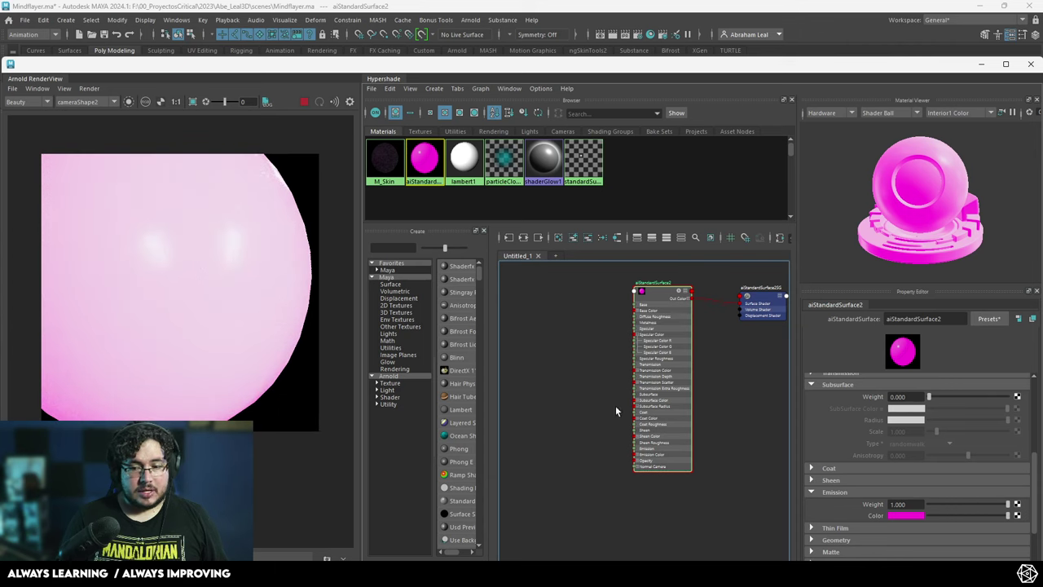
- Raise the sphere material's Emission Weight to 10 and stop the render
{"action": "left_click_drag", "start_coordinate": [919, 502], "coordinate": [872, 493]}
{"action": "type", "text": "10"}
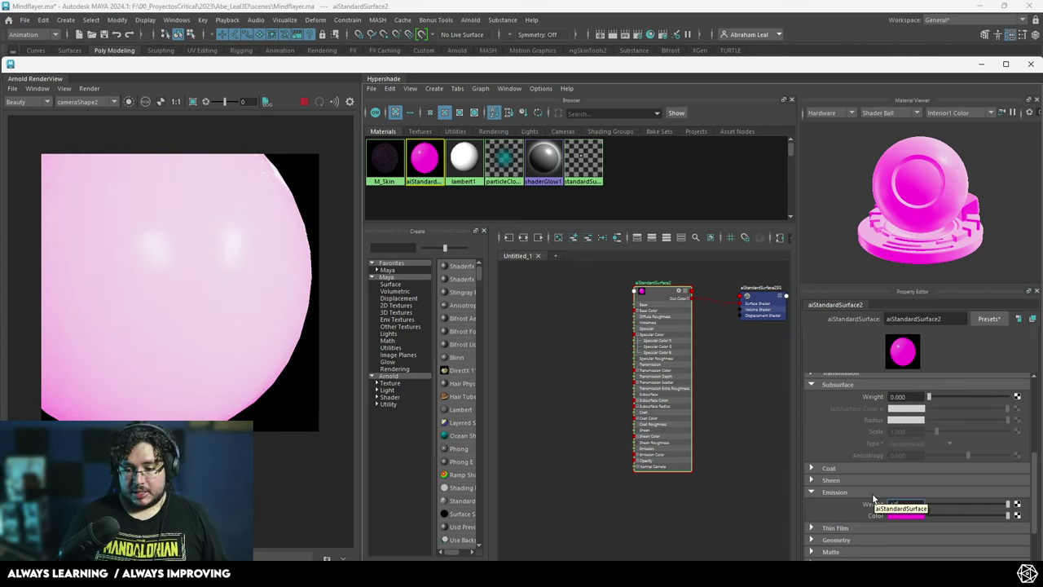
{"action": "key", "text": "Return"}
{"action": "left_click", "coordinate": [302, 107]}
- Set the sphere material's geometry Opacity to black and turn on Thin Walled
{"action": "scroll", "coordinate": [695, 389], "scroll_direction": "up", "scroll_amount": 6}
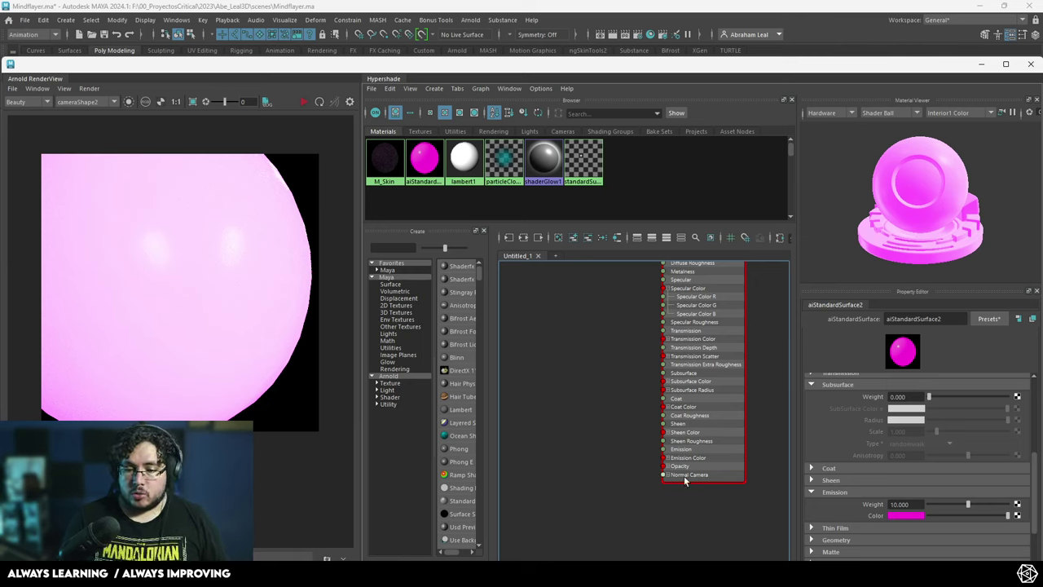
{"action": "scroll", "coordinate": [854, 472], "scroll_direction": "down", "scroll_amount": 3}
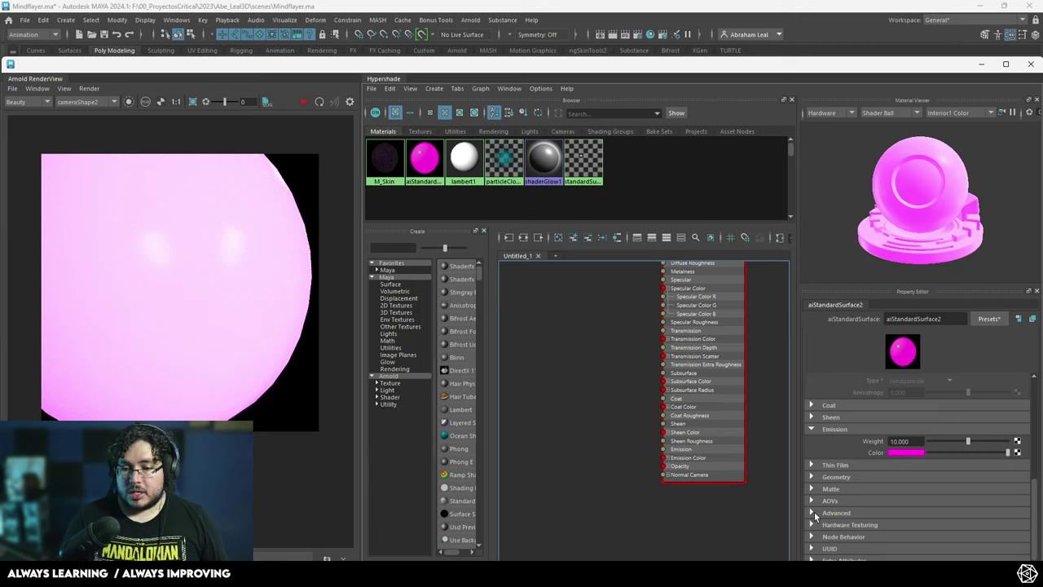
{"action": "left_click", "coordinate": [811, 477]}
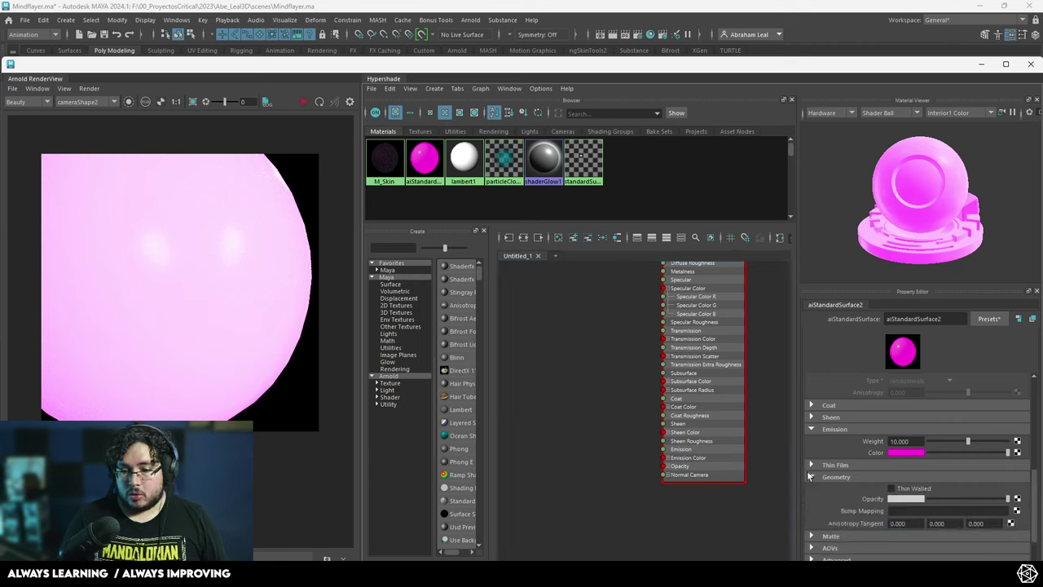
{"action": "left_click", "coordinate": [901, 500]}
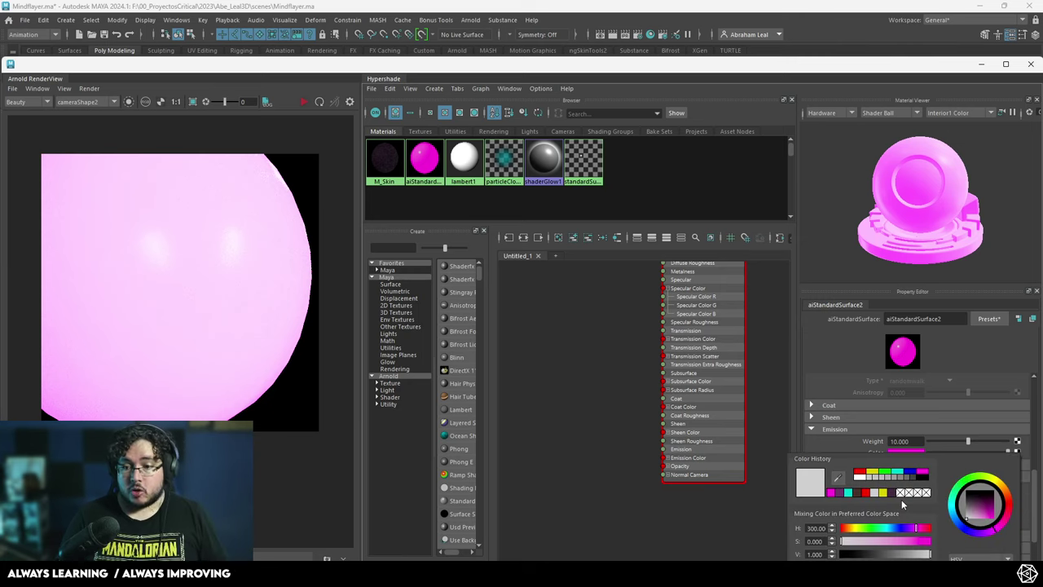
{"action": "left_click", "coordinate": [923, 481]}
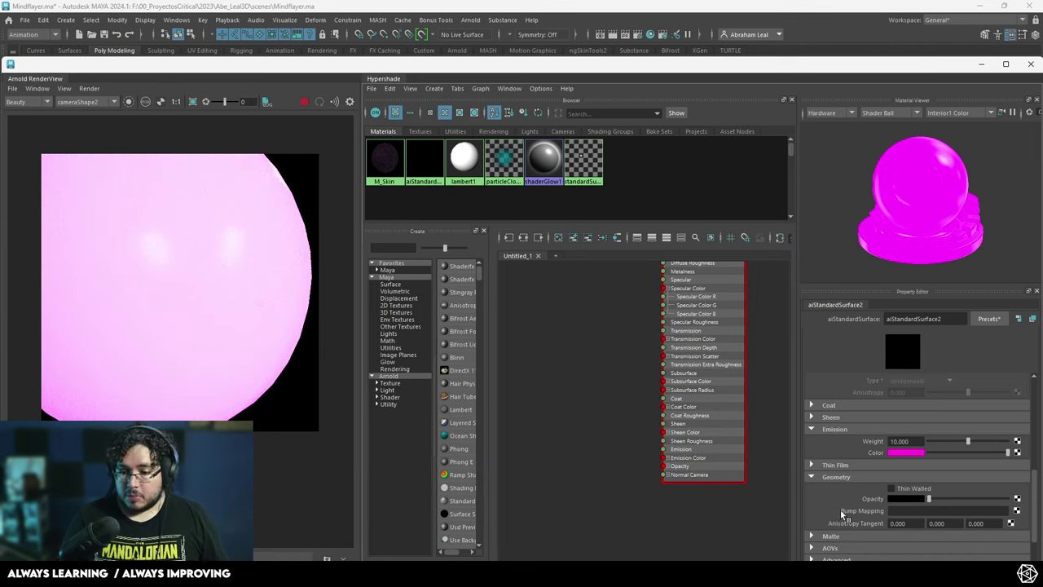
{"action": "left_click", "coordinate": [893, 490]}
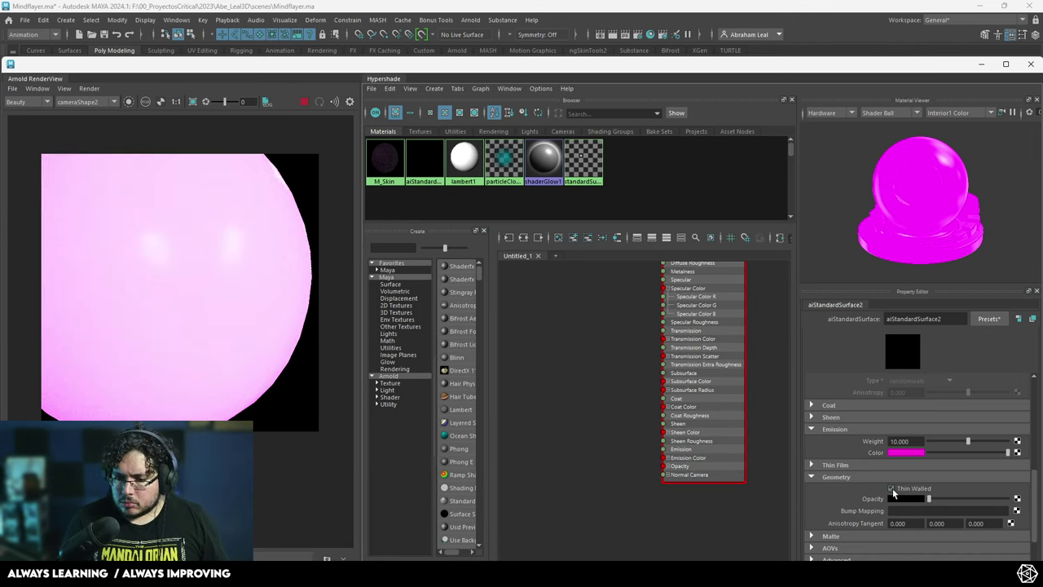
{"action": "left_click_drag", "start_coordinate": [929, 498], "coordinate": [838, 503]}
- Set the sphere material's Emission Weight to 0 and its Opacity back to white, restarting the render
{"action": "scroll", "coordinate": [883, 485], "scroll_direction": "up", "scroll_amount": 5}
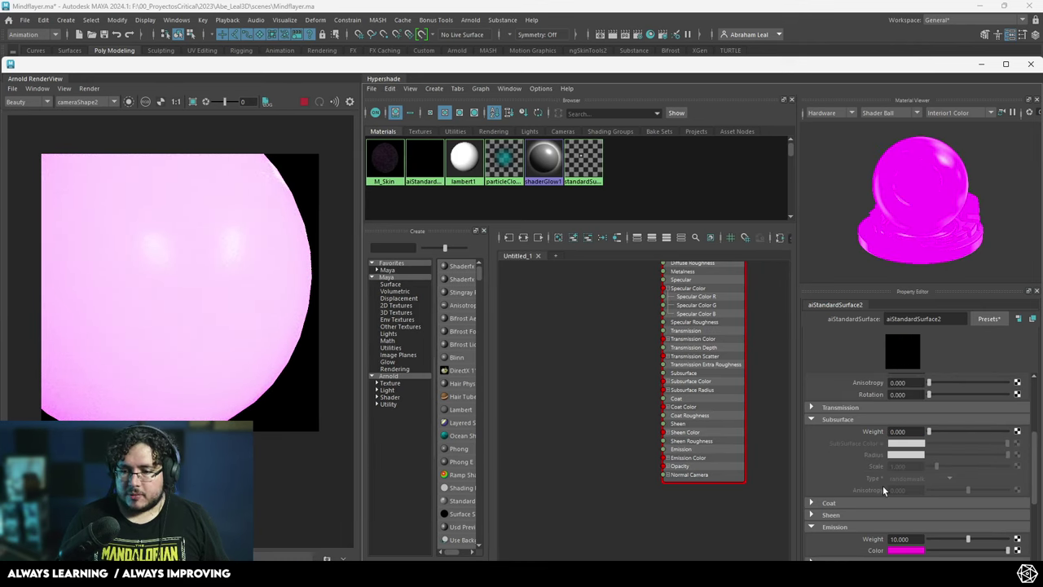
{"action": "scroll", "coordinate": [905, 486], "scroll_direction": "down", "scroll_amount": 4}
{"action": "left_click_drag", "start_coordinate": [966, 459], "coordinate": [905, 461]}
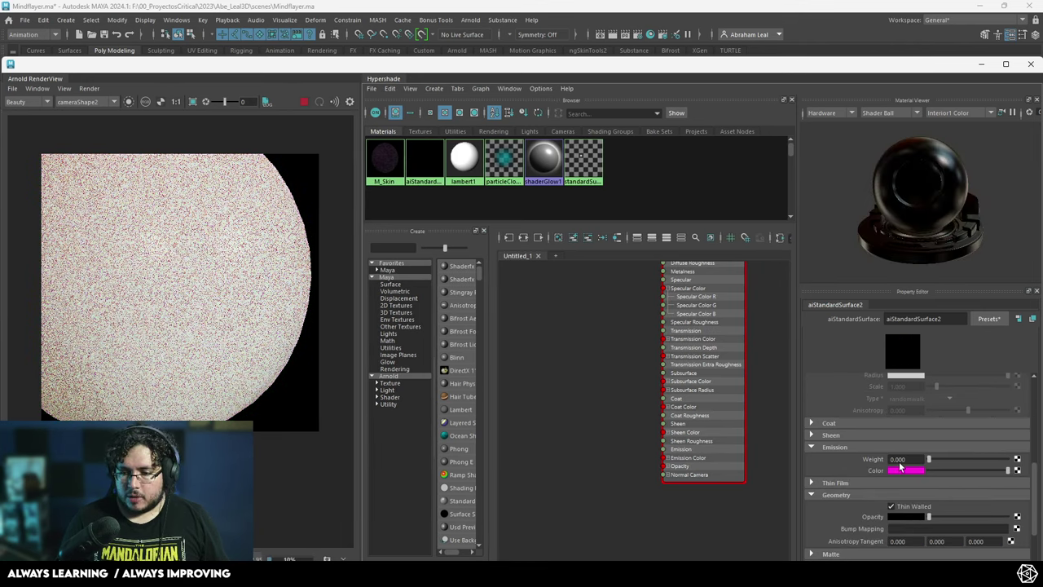
{"action": "left_click", "coordinate": [303, 101]}
{"action": "left_click", "coordinate": [302, 103]}
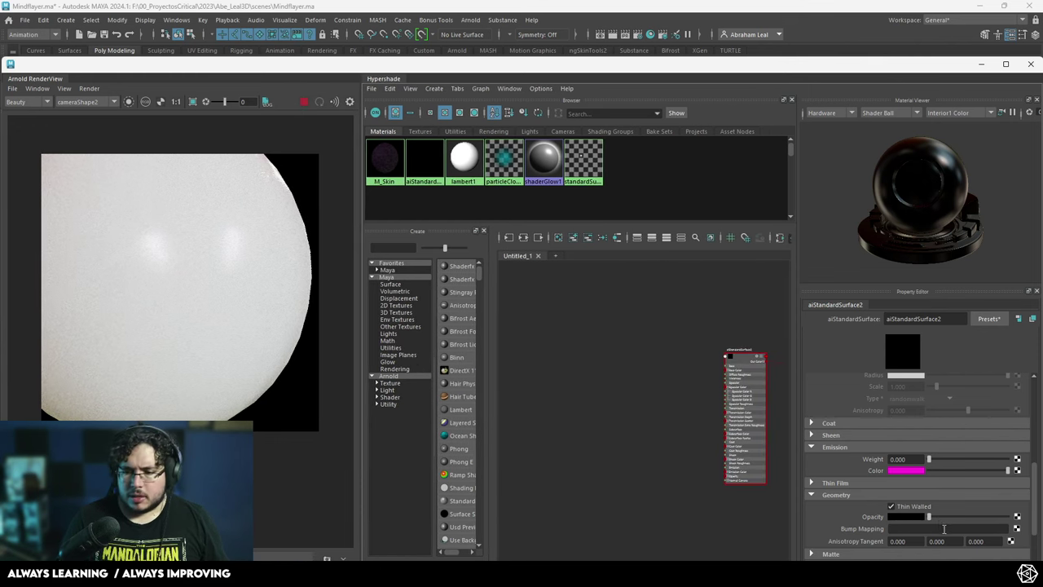
{"action": "left_click_drag", "start_coordinate": [934, 520], "coordinate": [1007, 518]}
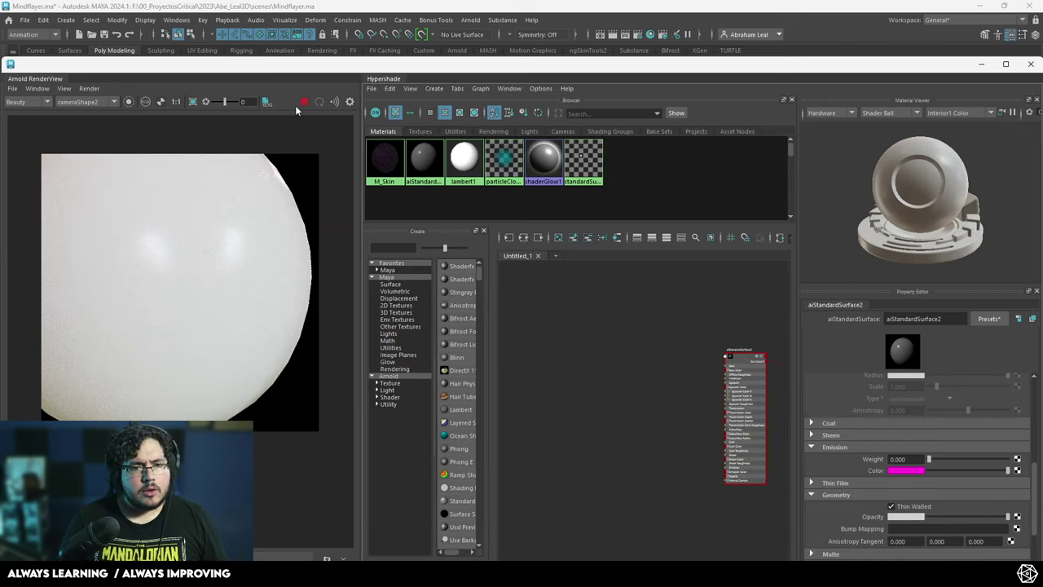
{"action": "left_click", "coordinate": [301, 105]}
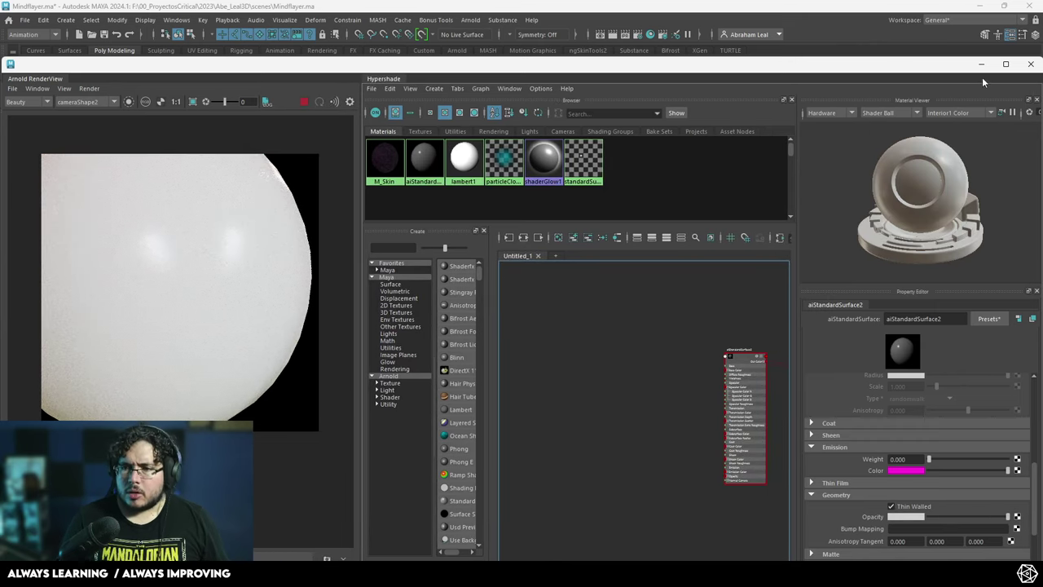
- Minimize the Hypershade window to check the sphere in the scene viewport, and bring the window back
{"action": "left_click", "coordinate": [982, 65]}
{"action": "left_click", "coordinate": [380, 286]}
{"action": "right_click_drag", "start_coordinate": [380, 250], "coordinate": [469, 514]}
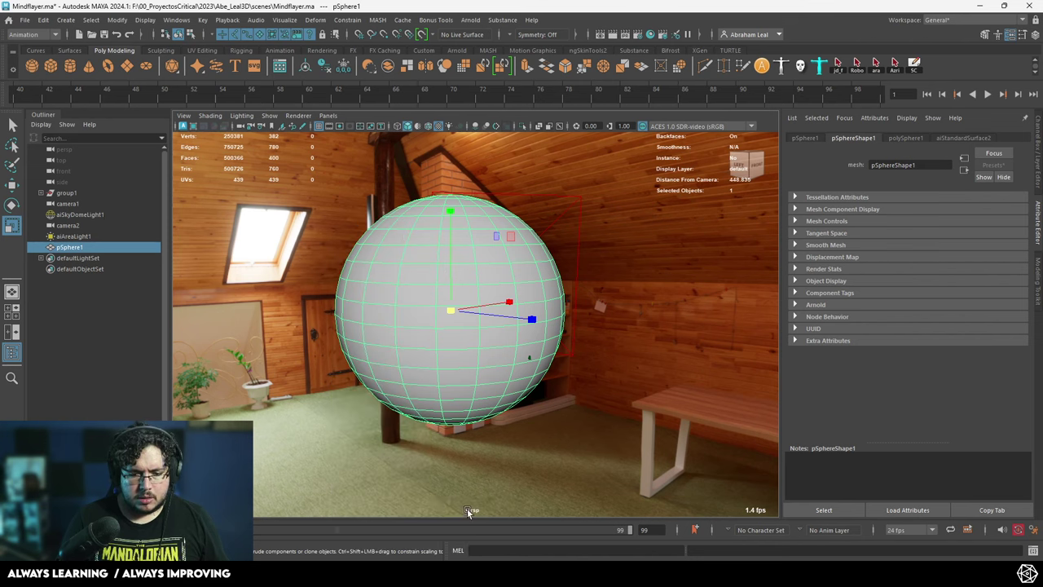
{"action": "left_click", "coordinate": [65, 552]}
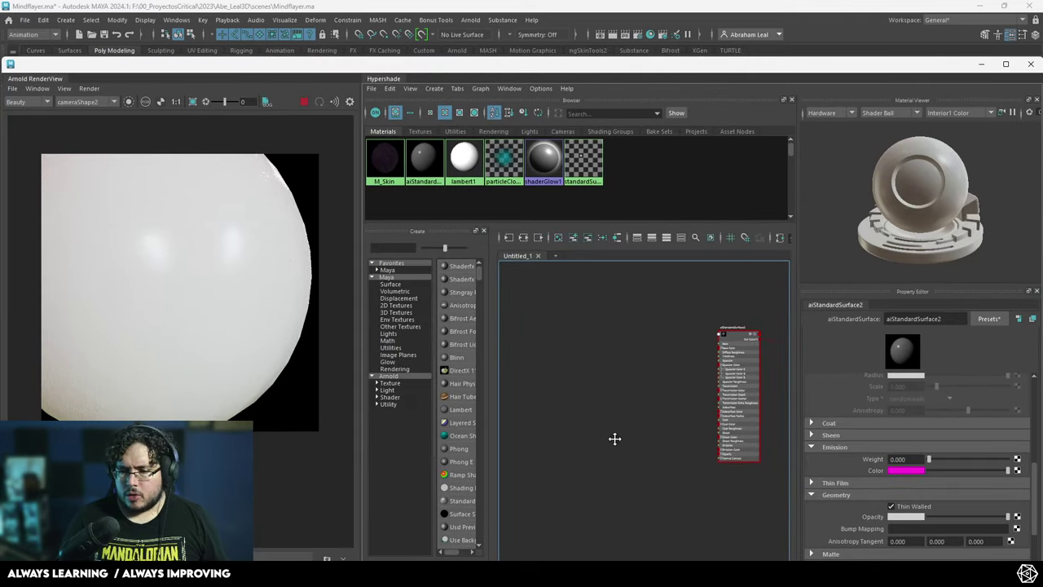
- Connect a Checker texture to aiStandardSurface2's Opacity and turn off Thin Walled
{"action": "left_click", "coordinate": [1017, 516]}
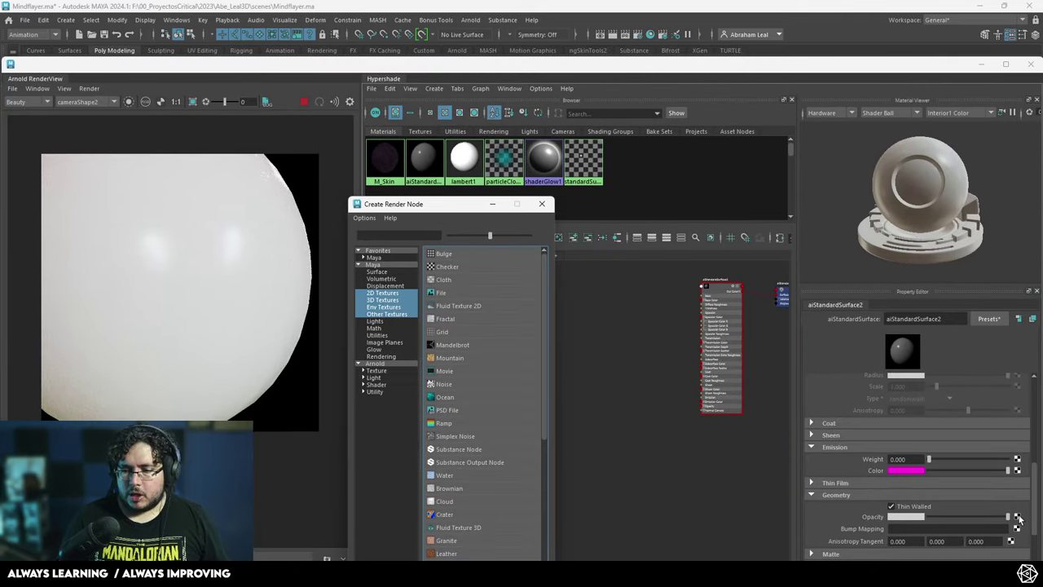
{"action": "left_click", "coordinate": [440, 268]}
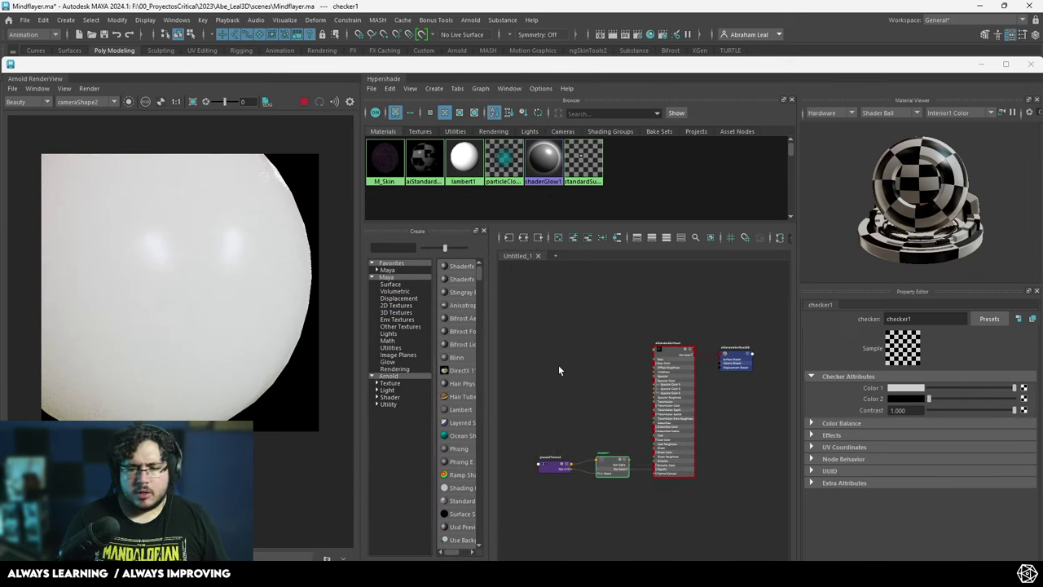
{"action": "left_click", "coordinate": [665, 351]}
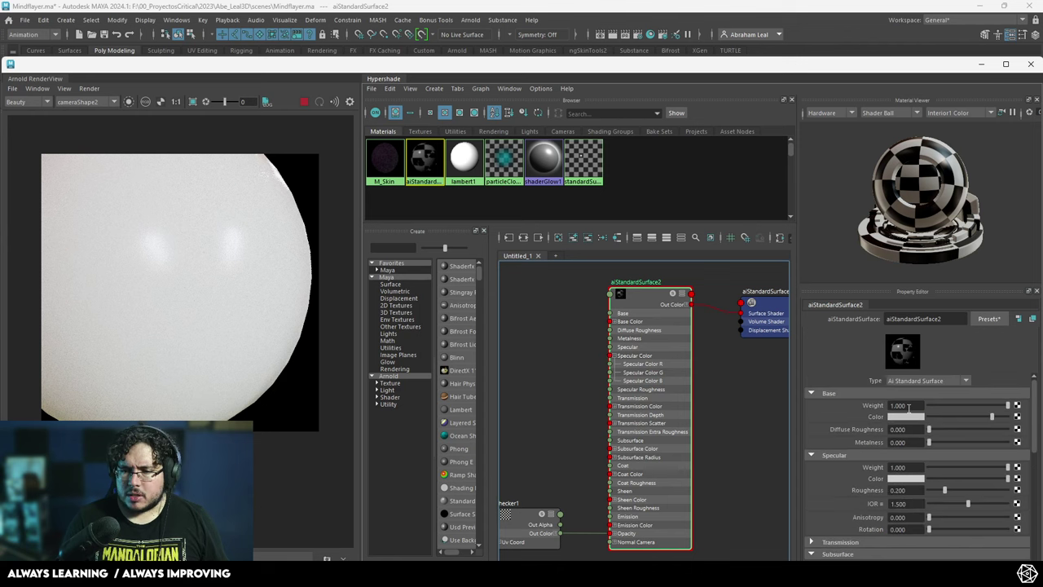
{"action": "scroll", "coordinate": [910, 405], "scroll_direction": "down", "scroll_amount": 5}
{"action": "left_click", "coordinate": [891, 440]}
{"action": "middle_click_drag", "start_coordinate": [710, 483], "coordinate": [762, 388], "text": "alt"}
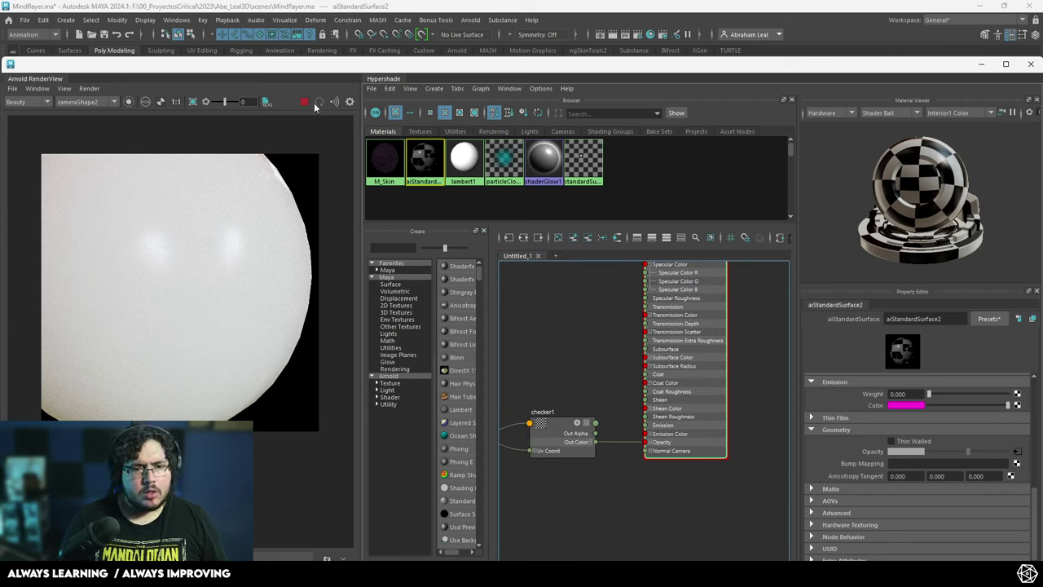
- Restart the Arnold render to update the sphere with the checker opacity
{"action": "left_click", "coordinate": [88, 88]}
{"action": "left_click", "coordinate": [278, 75]}
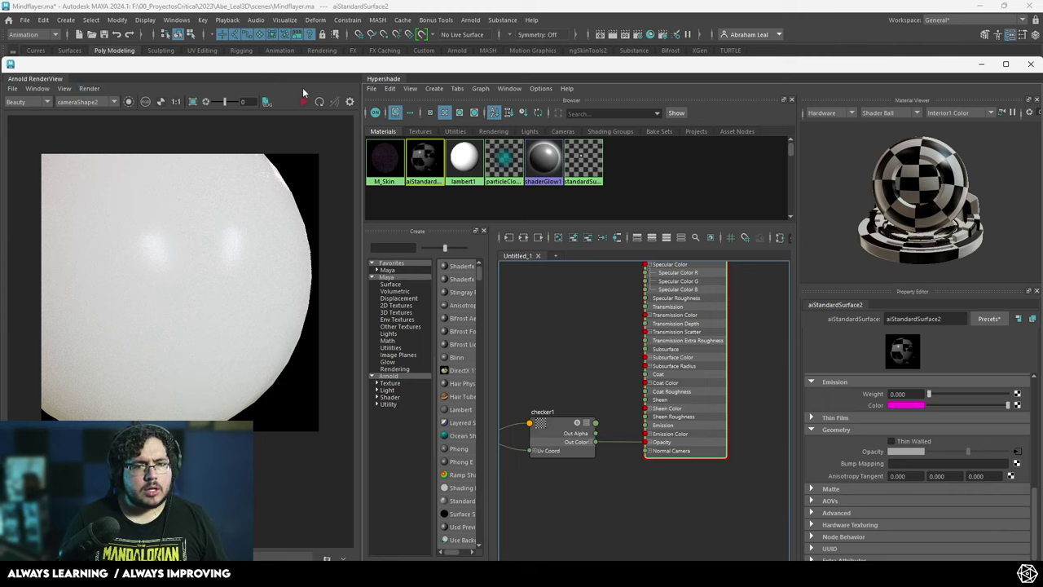
{"action": "left_click", "coordinate": [87, 89]}
{"action": "left_click", "coordinate": [109, 169]}
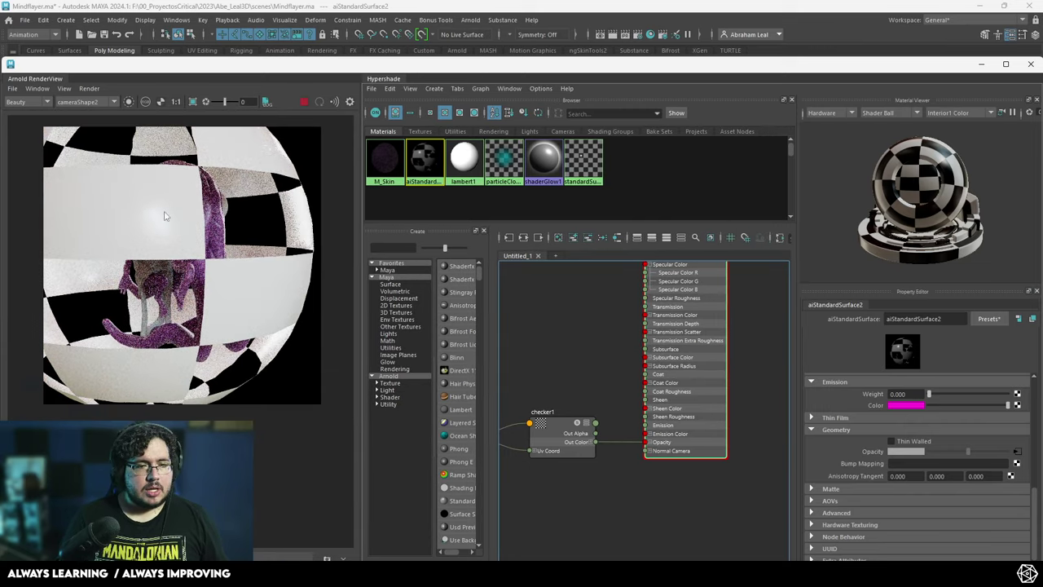
- Delete the checker1 node and its place2dTexture2 node from the sphere material's network
{"action": "middle_click_drag", "start_coordinate": [544, 399], "coordinate": [593, 385], "text": "alt"}
{"action": "left_click_drag", "start_coordinate": [595, 415], "coordinate": [566, 408]}
{"action": "middle_click_drag", "start_coordinate": [571, 386], "coordinate": [608, 373], "text": "alt"}
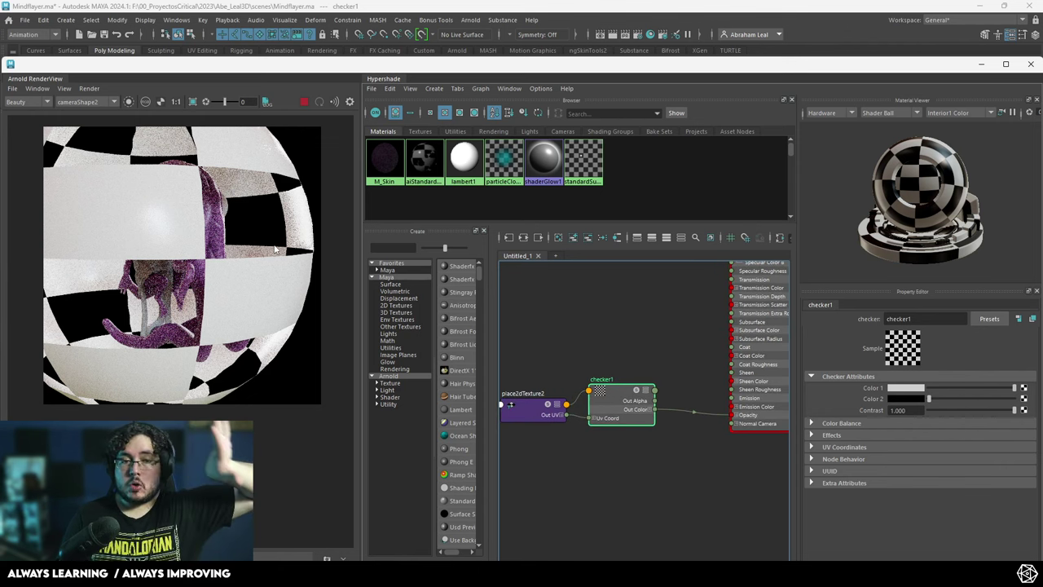
{"action": "scroll", "coordinate": [623, 388], "scroll_direction": "down", "scroll_amount": 2}
{"action": "middle_click_drag", "start_coordinate": [623, 358], "coordinate": [635, 365], "text": "alt"}
{"action": "left_click_drag", "start_coordinate": [632, 358], "coordinate": [559, 409]}
{"action": "left_click_drag", "start_coordinate": [612, 399], "coordinate": [569, 394]}
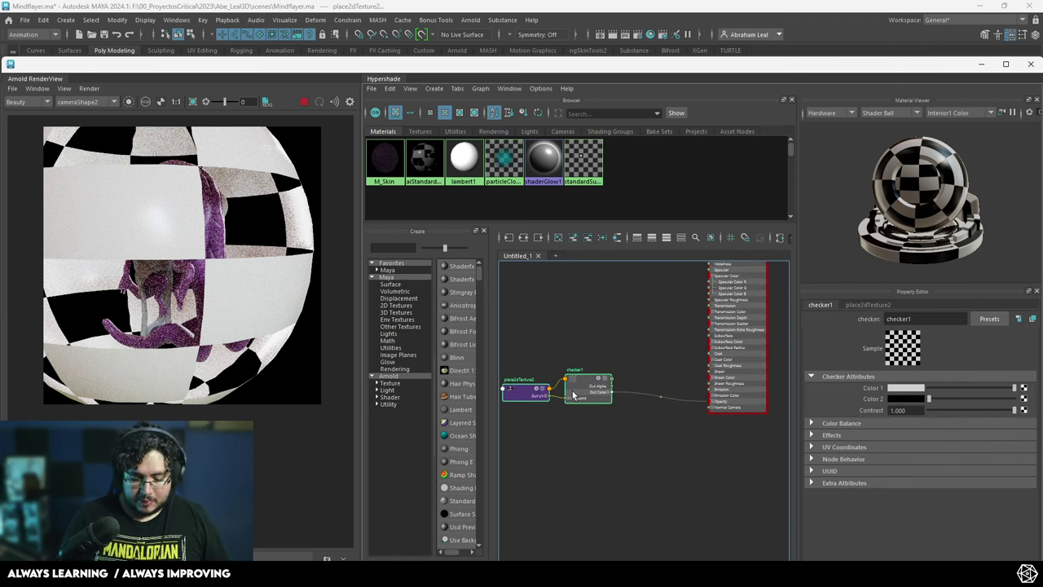
{"action": "key", "text": "Delete"}
- Create an aiRampRgb node and connect its Out Color to aiStandardSurface2's Opacity
{"action": "key", "text": "Tab"}
{"action": "type", "text": "aira"}
{"action": "key", "text": "Down"}
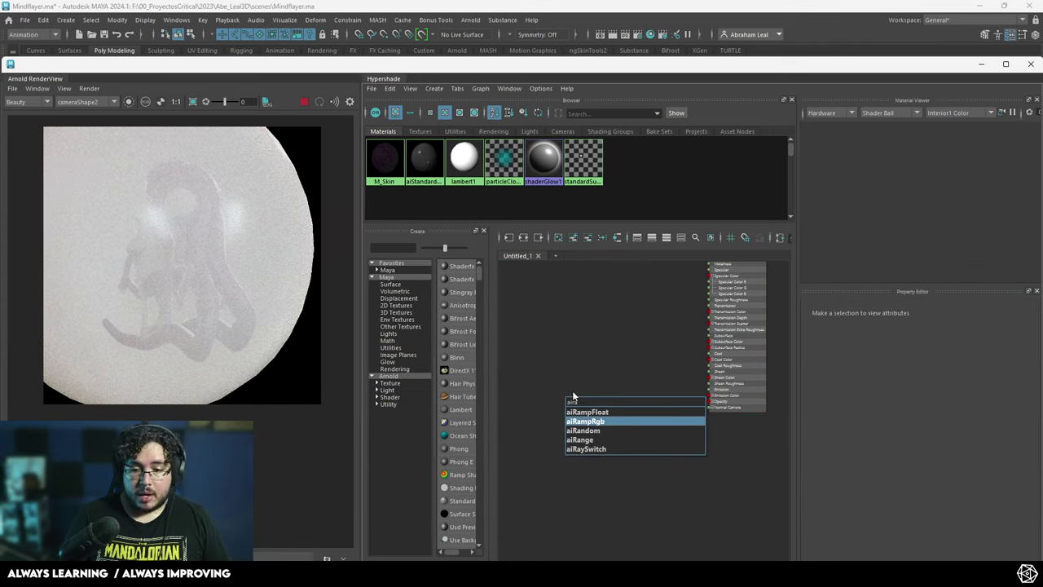
{"action": "key", "text": "Return"}
{"action": "left_click_drag", "start_coordinate": [687, 399], "coordinate": [710, 399]}
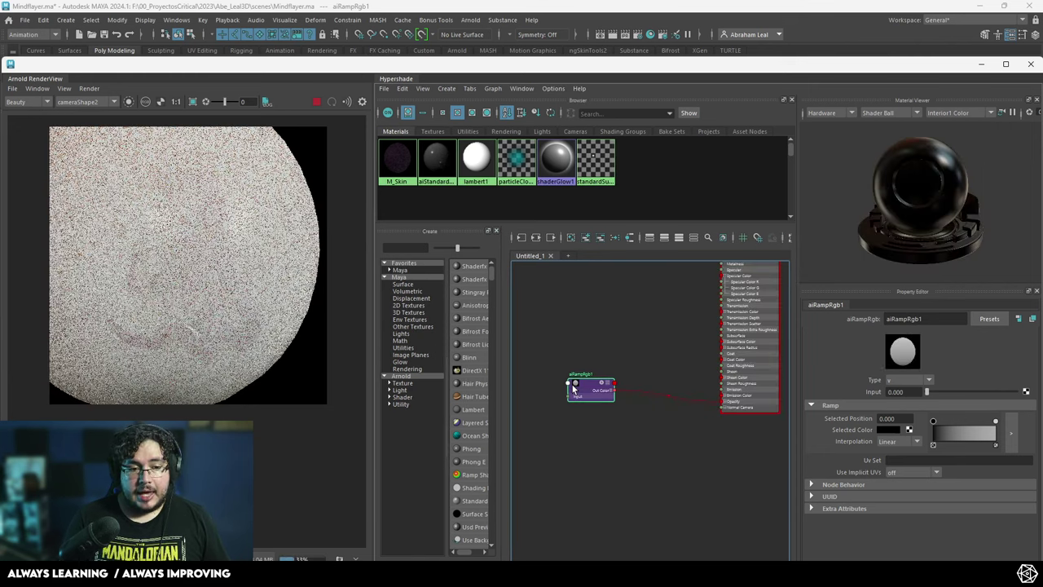
- Rearrange the ramp's stops so it fades from white at the start to black at about position 0.435
{"action": "left_click_drag", "start_coordinate": [935, 425], "coordinate": [964, 427]}
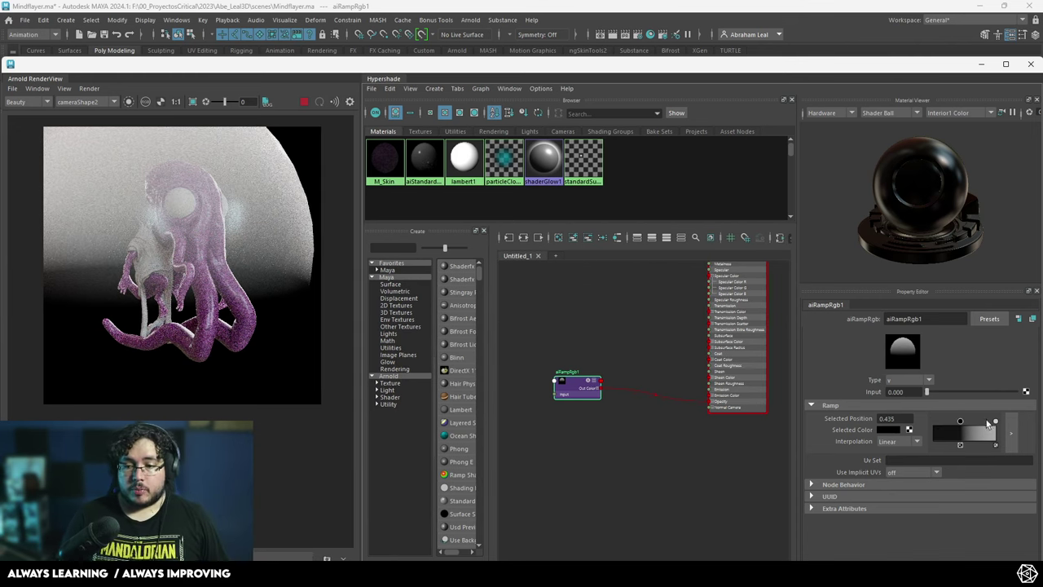
{"action": "left_click_drag", "start_coordinate": [995, 422], "coordinate": [971, 422]}
{"action": "left_click_drag", "start_coordinate": [961, 422], "coordinate": [960, 421]}
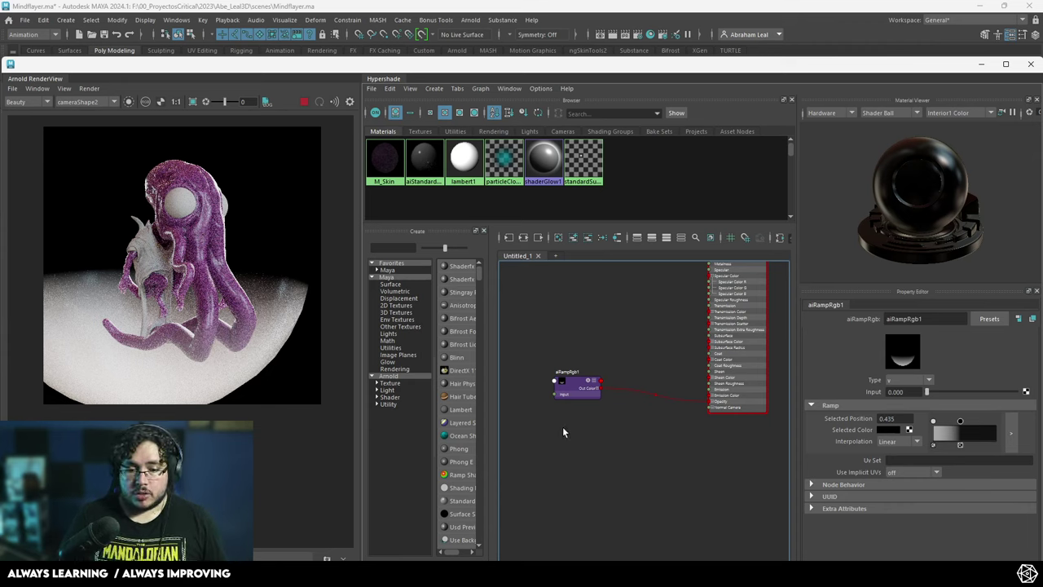
- Create an aiNoise node, place it below the ramp node and connect its Out Color to aiStandardSurface2's Opacity
{"action": "key", "text": "Tab"}
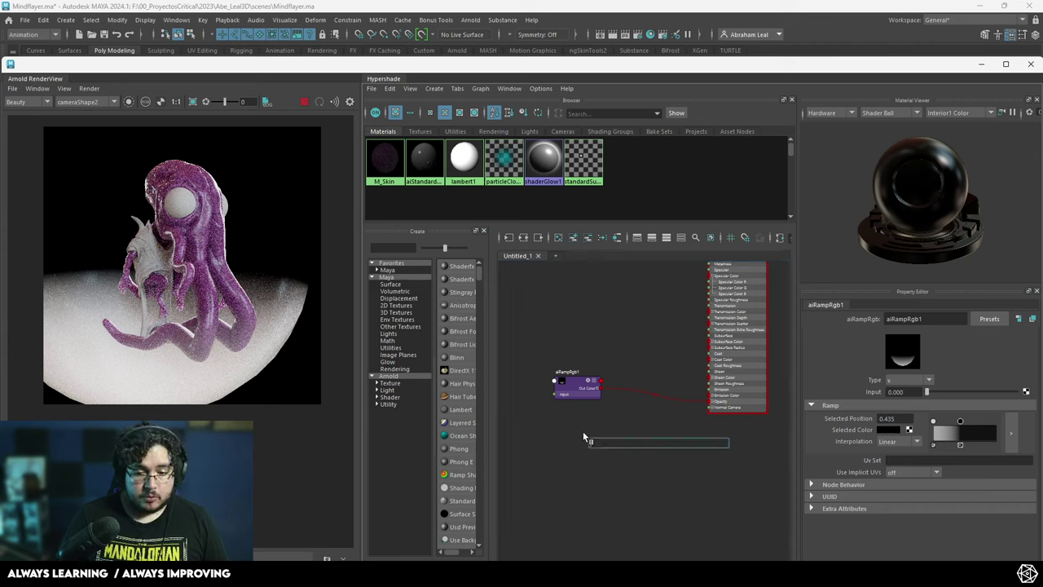
{"action": "type", "text": "aino"}
{"action": "key", "text": "Return"}
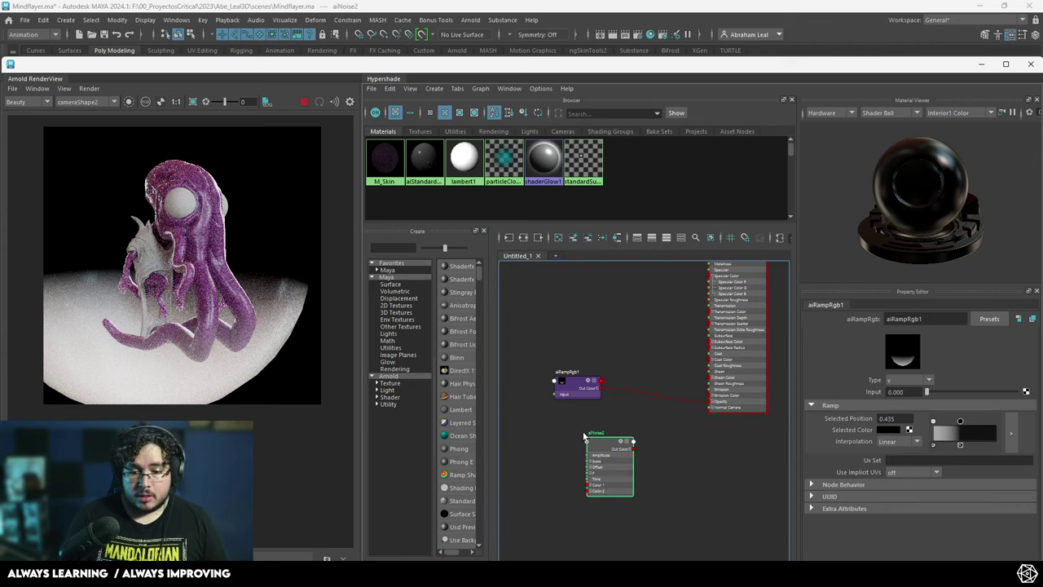
{"action": "left_click_drag", "start_coordinate": [609, 453], "coordinate": [574, 440]}
{"action": "left_click_drag", "start_coordinate": [673, 422], "coordinate": [712, 401]}
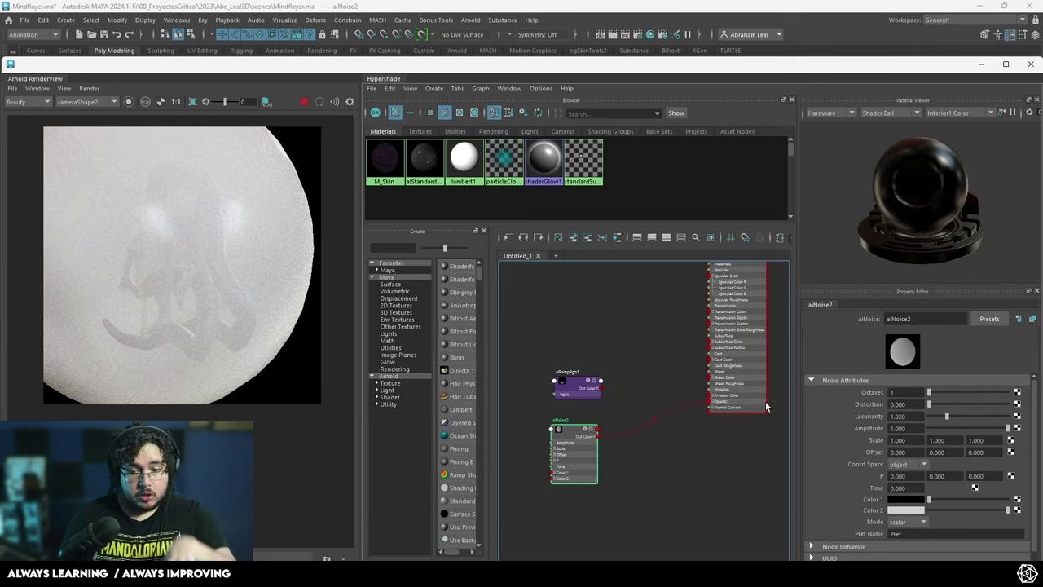
- Set the noise node's Scale to 10 on all three axes and its Amplitude to 50
{"action": "left_click", "coordinate": [905, 440]}
{"action": "type", "text": "10"}
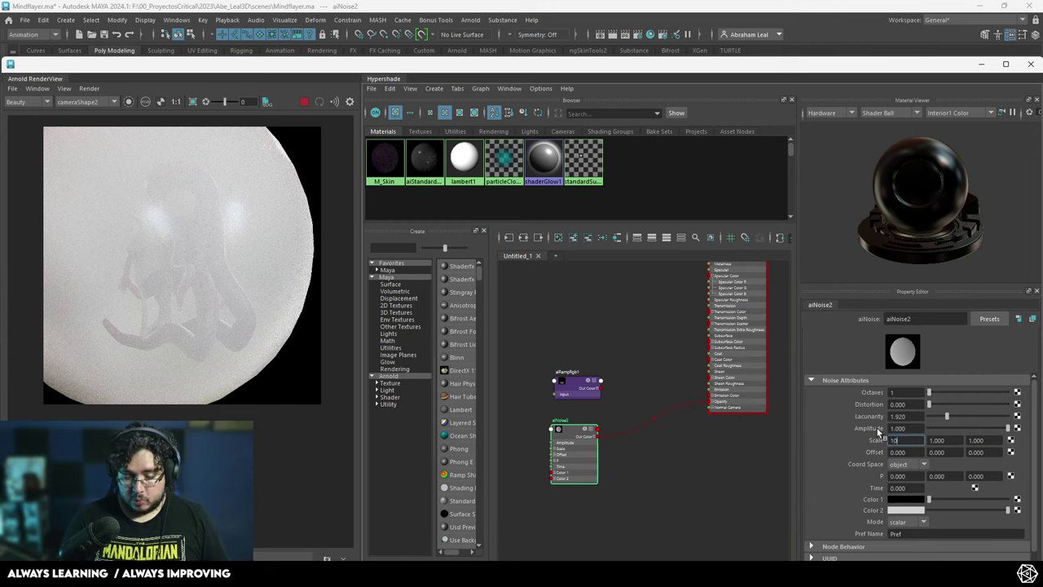
{"action": "key", "text": "Tab"}
{"action": "type", "text": "10"}
{"action": "key", "text": "Tab"}
{"action": "type", "text": "10"}
{"action": "key", "text": "Return"}
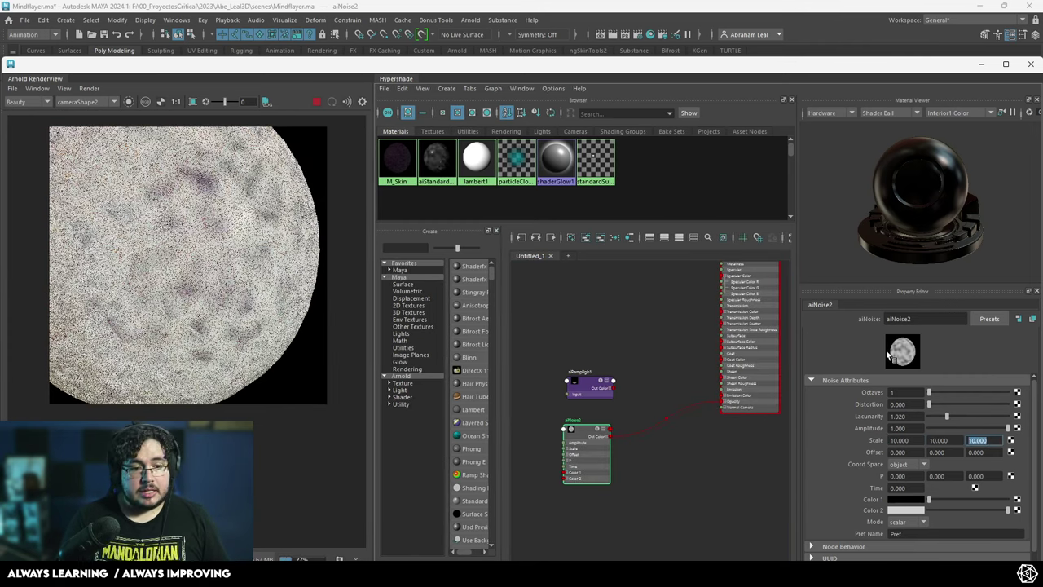
{"action": "left_click_drag", "start_coordinate": [911, 429], "coordinate": [865, 428]}
{"action": "type", "text": "50"}
{"action": "key", "text": "Return"}
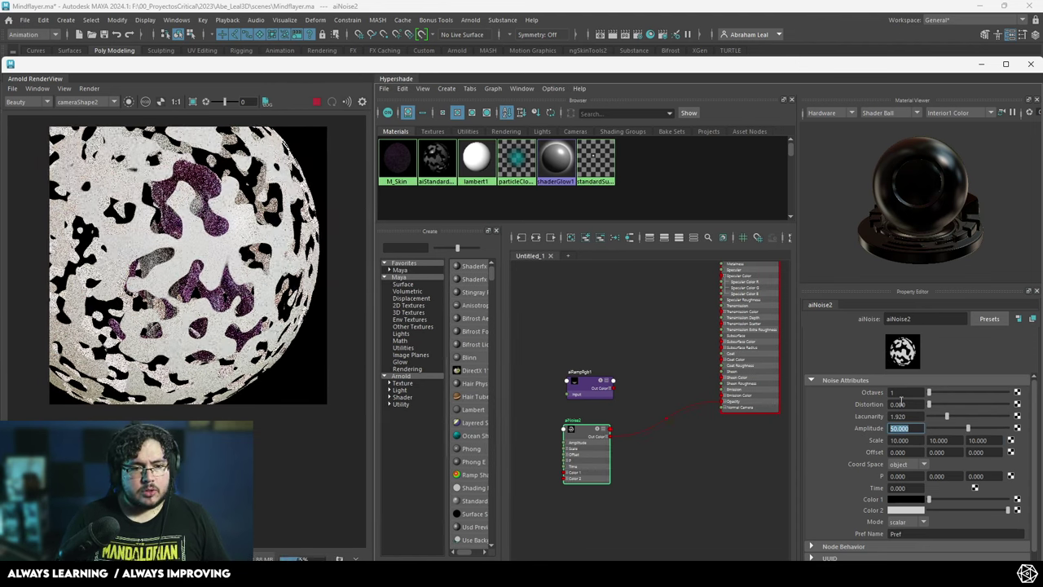
- Set the noise node's Amplitude to about 62.9, Lacunarity to 100 and Distortion to about 3.36
{"action": "left_click_drag", "start_coordinate": [968, 427], "coordinate": [985, 414]}
{"action": "double_click", "coordinate": [913, 418]}
{"action": "type", "text": "100"}
{"action": "key", "text": "Return"}
{"action": "left_click_drag", "start_coordinate": [929, 405], "coordinate": [955, 405]}
- Set the noise node's Scale to 5 on all three axes
{"action": "left_click", "coordinate": [903, 440]}
{"action": "type", "text": "5"}
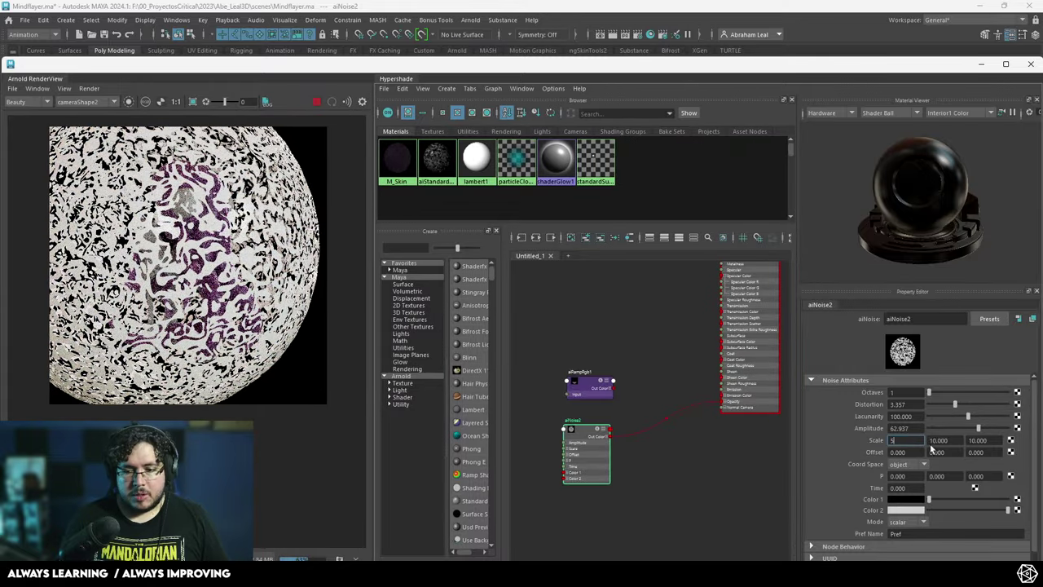
{"action": "key", "text": "Tab"}
{"action": "type", "text": "55"}
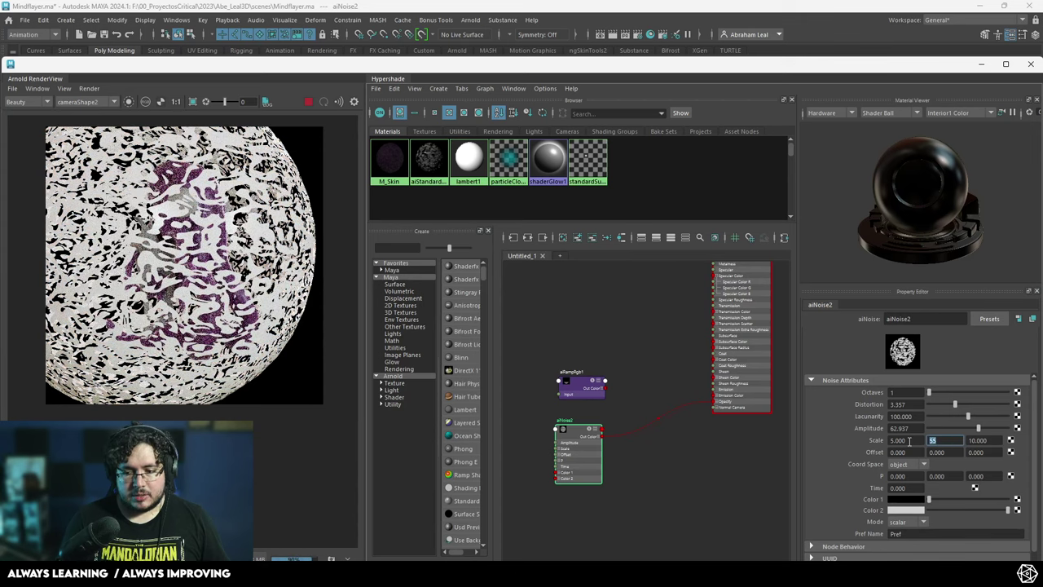
{"action": "type", "text": "5"}
{"action": "key", "text": "Tab"}
{"action": "type", "text": "5"}
{"action": "key", "text": "Return"}
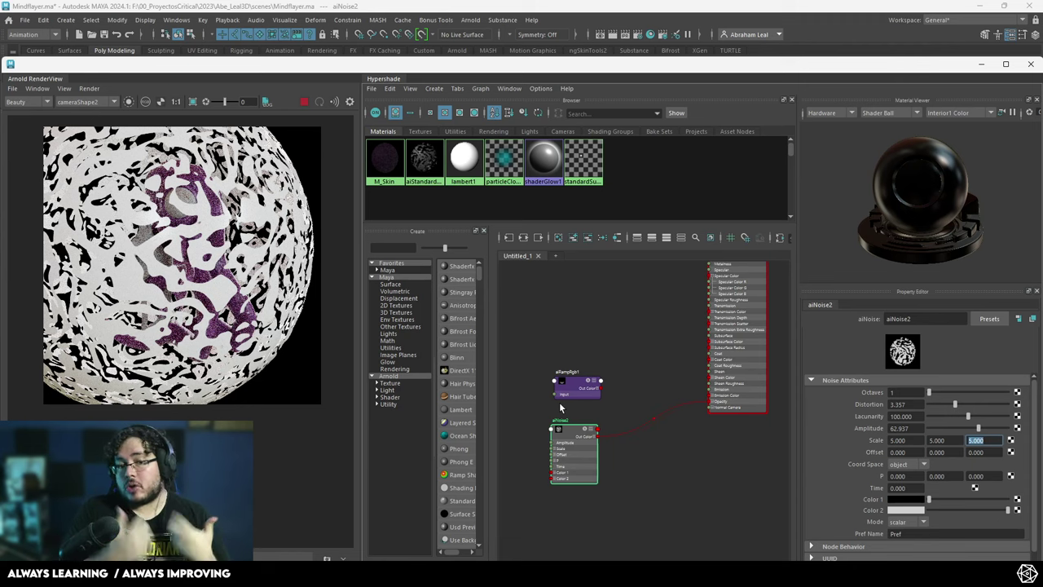
- Save the scene file
{"action": "scroll", "coordinate": [625, 398], "scroll_direction": "up", "scroll_amount": 2}
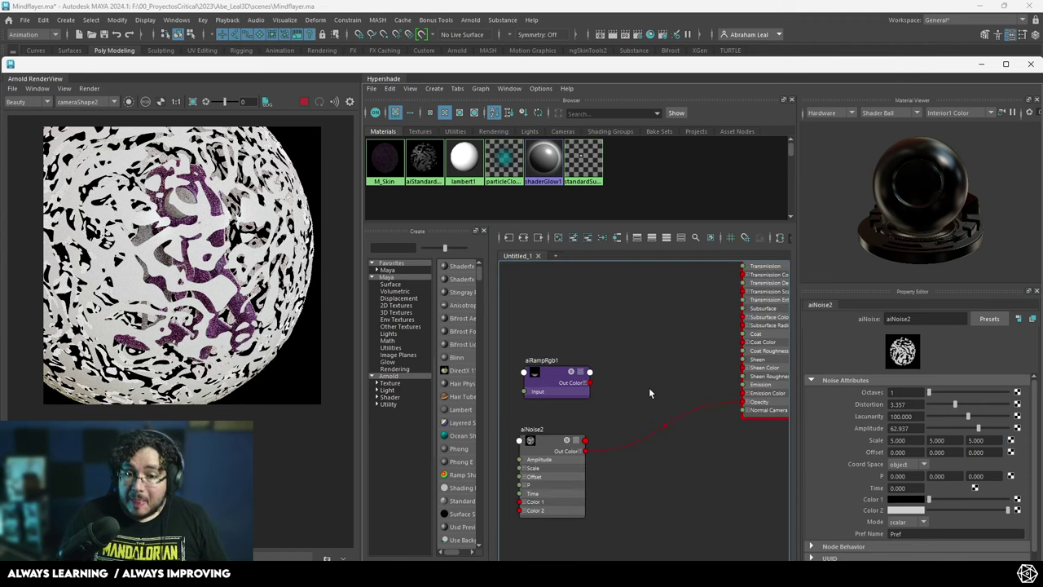
{"action": "middle_click_drag", "start_coordinate": [664, 364], "coordinate": [655, 335], "text": "alt"}
{"action": "key", "text": "ctrl+s"}
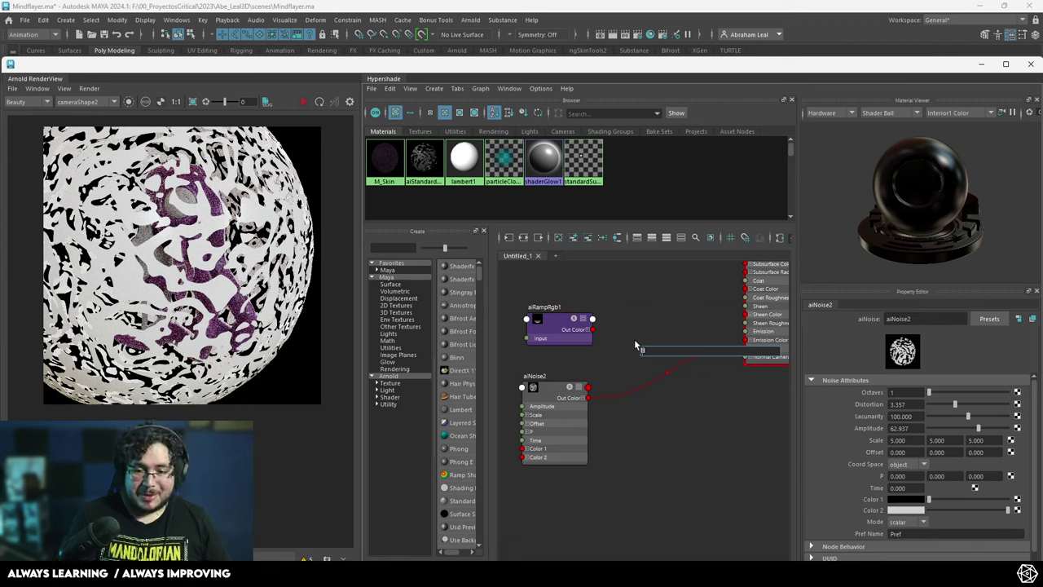
- Create an aiMultiply node and place it between the ramp and noise nodes and the surface material
{"action": "type", "text": "multi"}
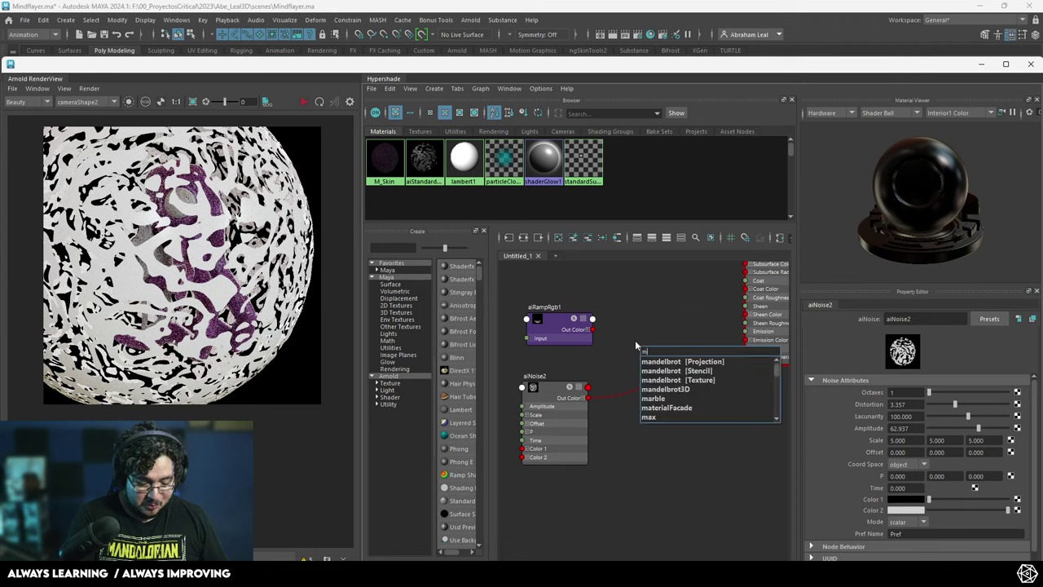
{"action": "key", "text": "Down"}
{"action": "key", "text": "Down"}
{"action": "key", "text": "Return"}
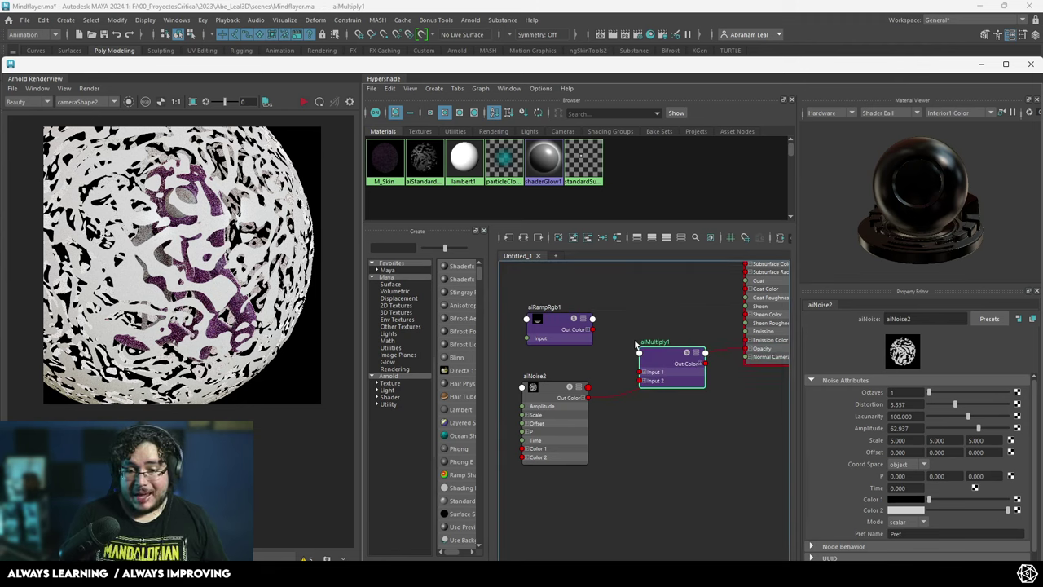
{"action": "left_click_drag", "start_coordinate": [672, 352], "coordinate": [661, 308]}
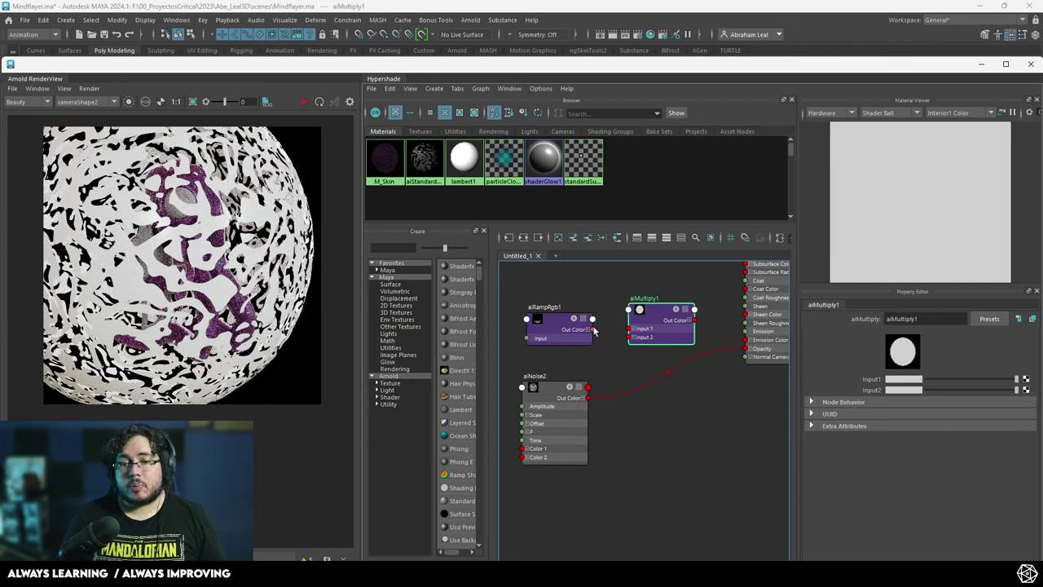
- Connect the ramp to aiMultiply1's Input 1, the noise to Input 2, and its Out Color to Opacity, restarting the render
{"action": "left_click_drag", "start_coordinate": [627, 330], "coordinate": [629, 339]}
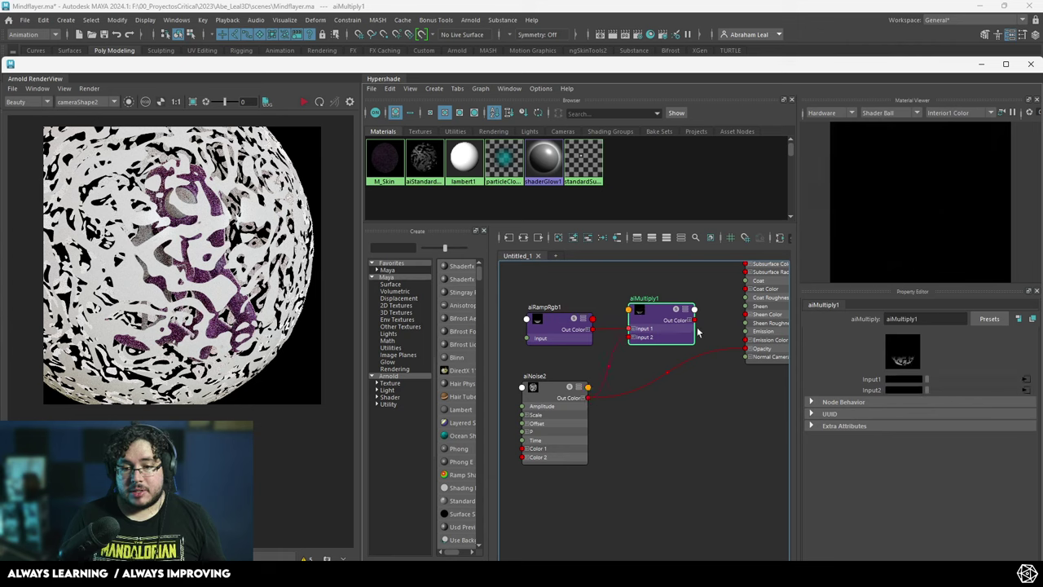
{"action": "left_click_drag", "start_coordinate": [703, 326], "coordinate": [748, 352]}
{"action": "left_click", "coordinate": [303, 102]}
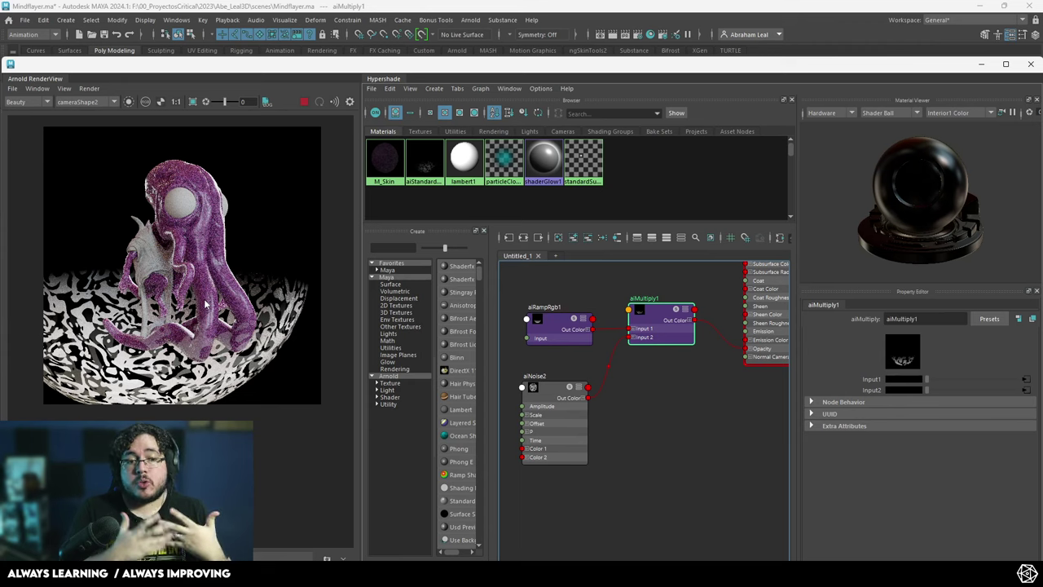
- Set aiStandardSurface2's Emission Weight to 1 and its Emission Color to turquoise with hue 180
{"action": "middle_click_drag", "start_coordinate": [695, 419], "coordinate": [629, 483], "text": "alt"}
{"action": "scroll", "coordinate": [705, 378], "scroll_direction": "down", "scroll_amount": 3}
{"action": "left_click", "coordinate": [719, 288]}
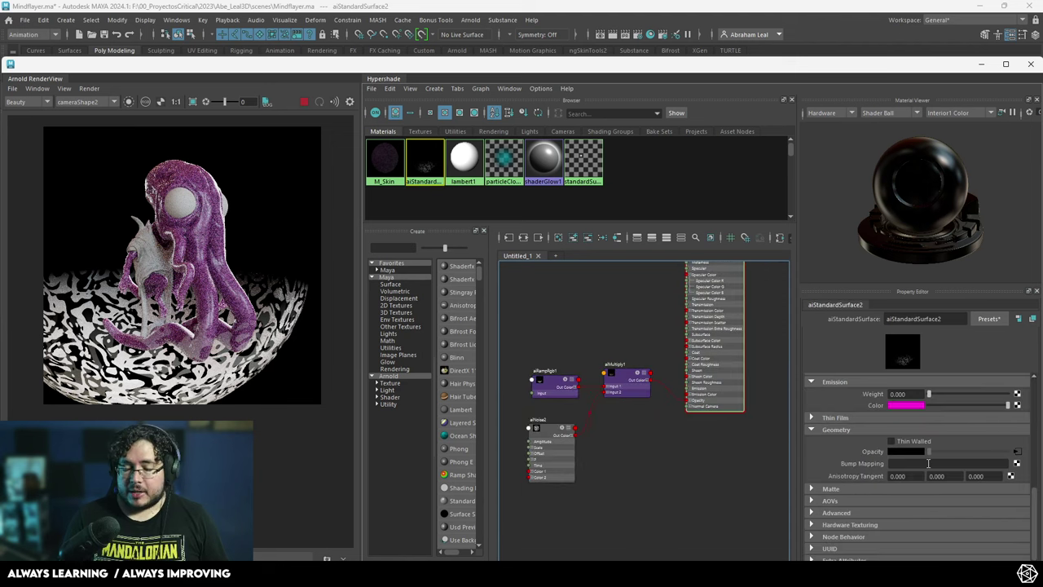
{"action": "scroll", "coordinate": [928, 463], "scroll_direction": "up", "scroll_amount": 1}
{"action": "left_click_drag", "start_coordinate": [928, 426], "coordinate": [1030, 430]}
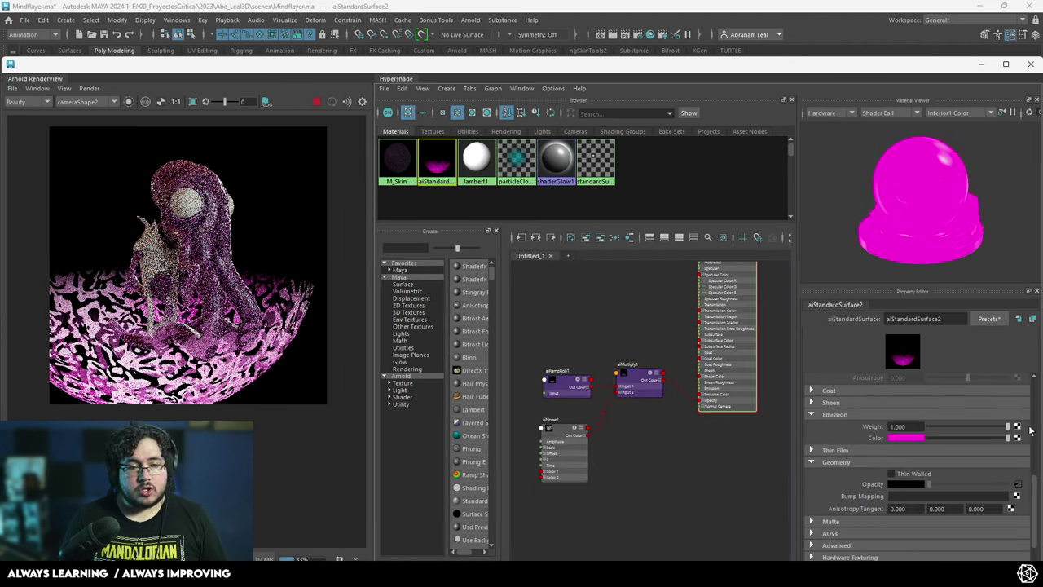
{"action": "left_click", "coordinate": [910, 438]}
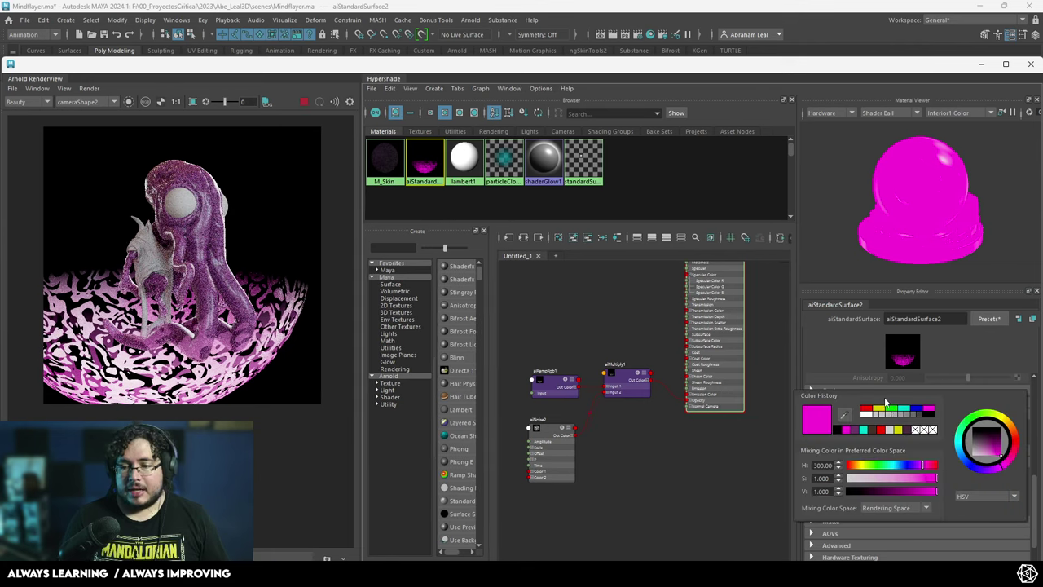
{"action": "left_click", "coordinate": [864, 431]}
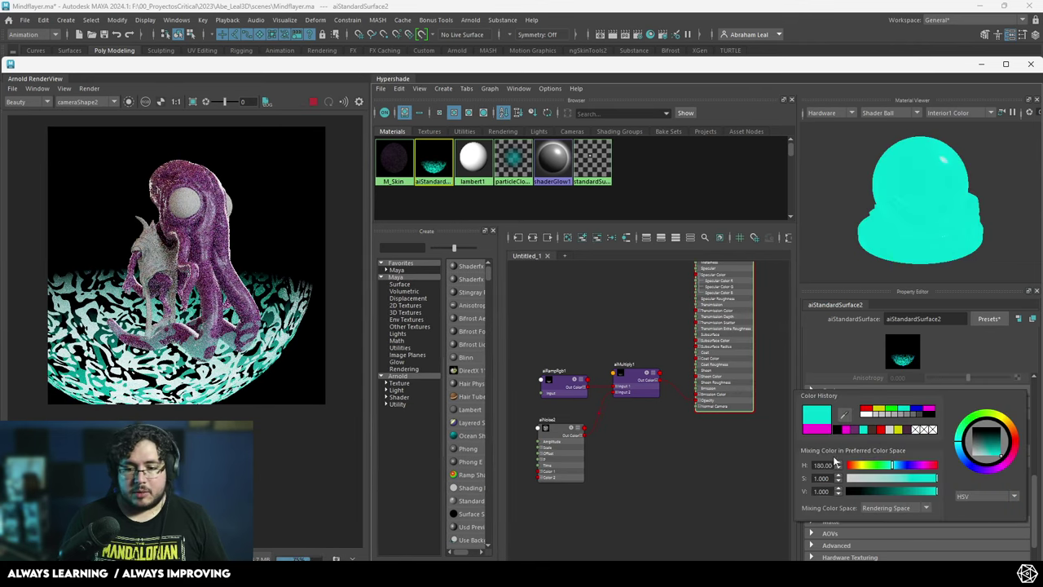
- Set aiStandardSurface2's Base Weight and Specular Weight to 0
{"action": "scroll", "coordinate": [900, 437], "scroll_direction": "up", "scroll_amount": 5}
{"action": "left_click_drag", "start_coordinate": [1007, 405], "coordinate": [901, 410]}
{"action": "left_click_drag", "start_coordinate": [503, 411], "coordinate": [489, 412]}
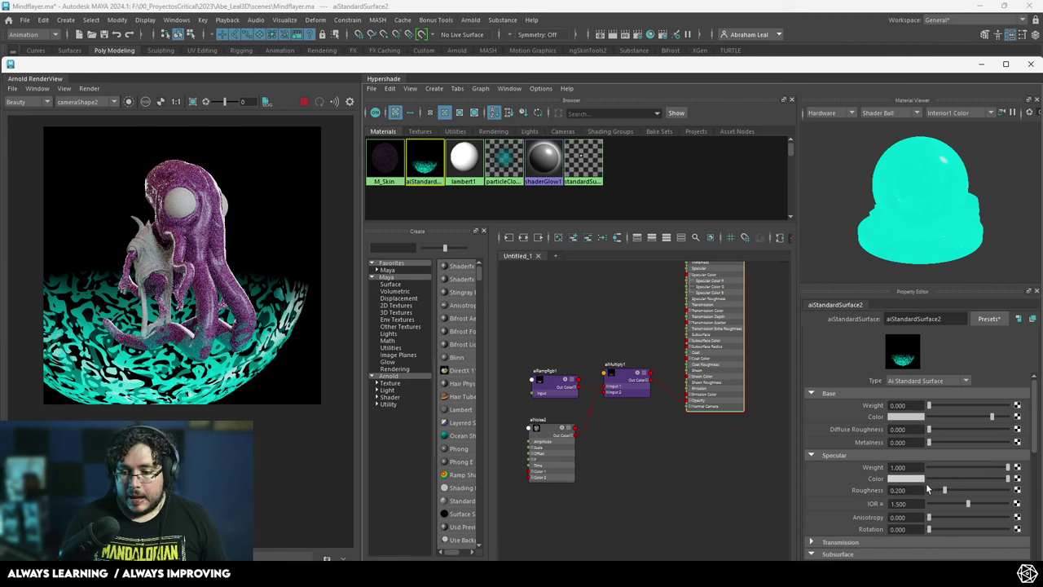
{"action": "left_click_drag", "start_coordinate": [1007, 467], "coordinate": [928, 467]}
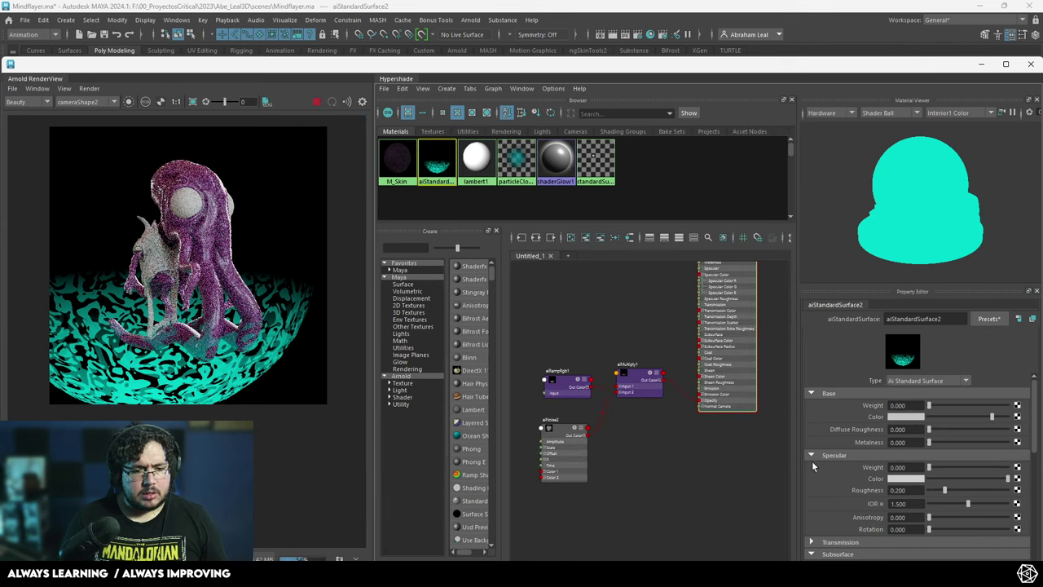
- Set aiStandardSurface2's Emission Weight to 10
{"action": "scroll", "coordinate": [902, 449], "scroll_direction": "down", "scroll_amount": 6}
{"action": "left_click", "coordinate": [901, 478]}
{"action": "type", "text": "10"}
{"action": "key", "text": "Return"}
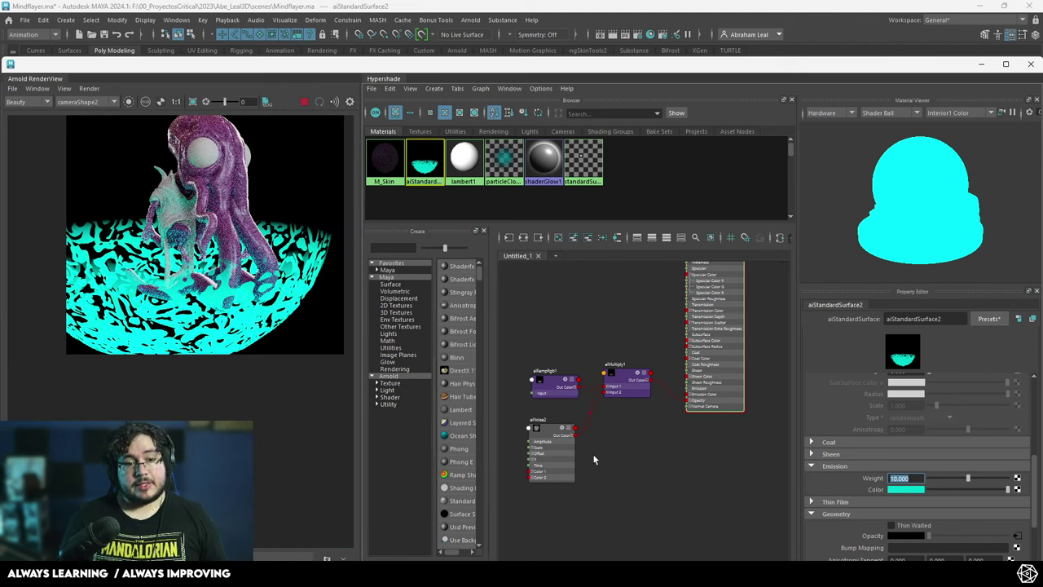
- Set aiStandardSurface2's Specular Weight back to 1
{"action": "scroll", "coordinate": [914, 421], "scroll_direction": "up", "scroll_amount": 6}
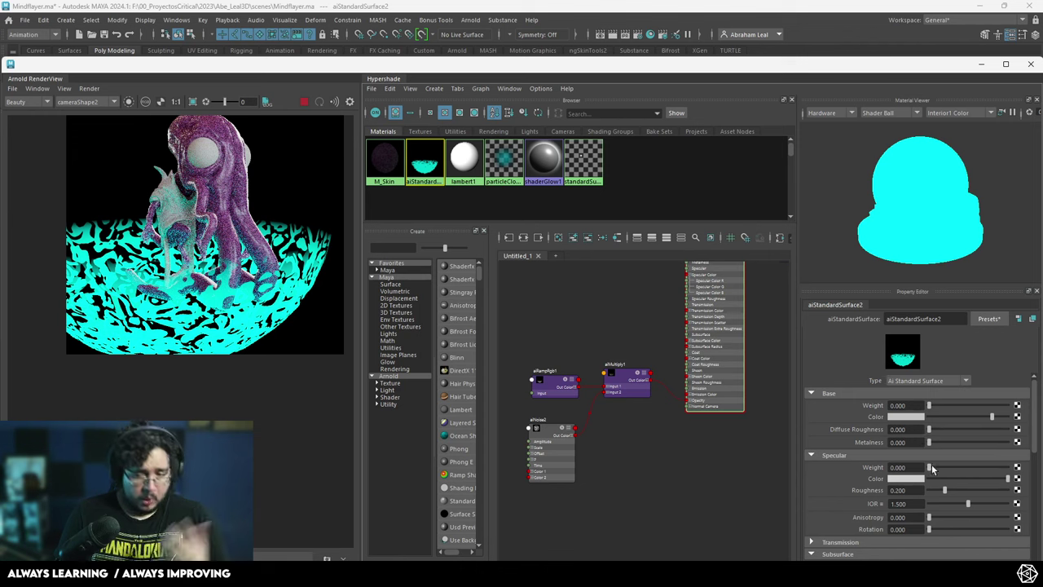
{"action": "left_click_drag", "start_coordinate": [961, 469], "coordinate": [1010, 468]}
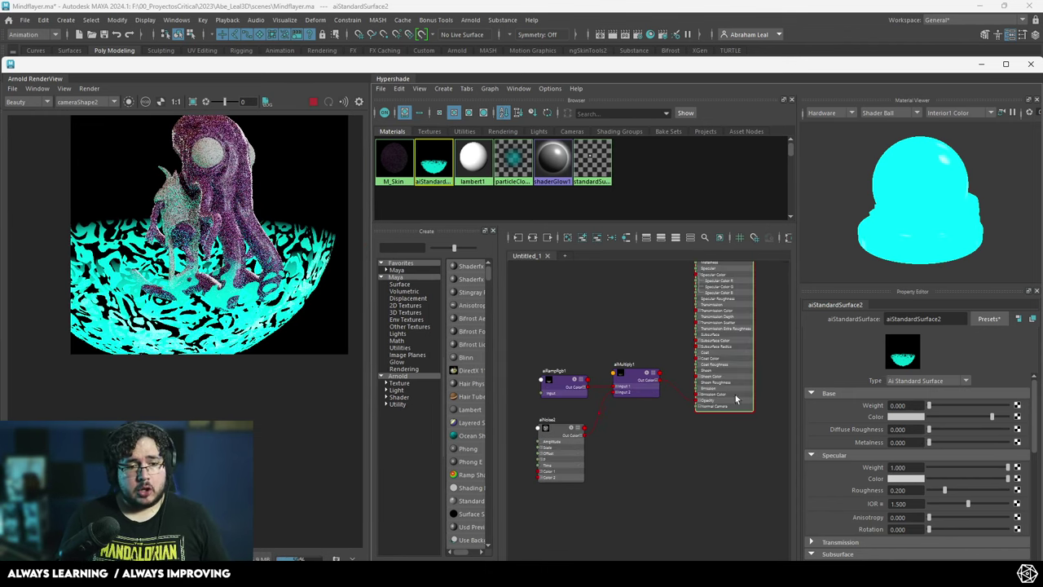
{"action": "scroll", "coordinate": [896, 494], "scroll_direction": "down", "scroll_amount": 5}
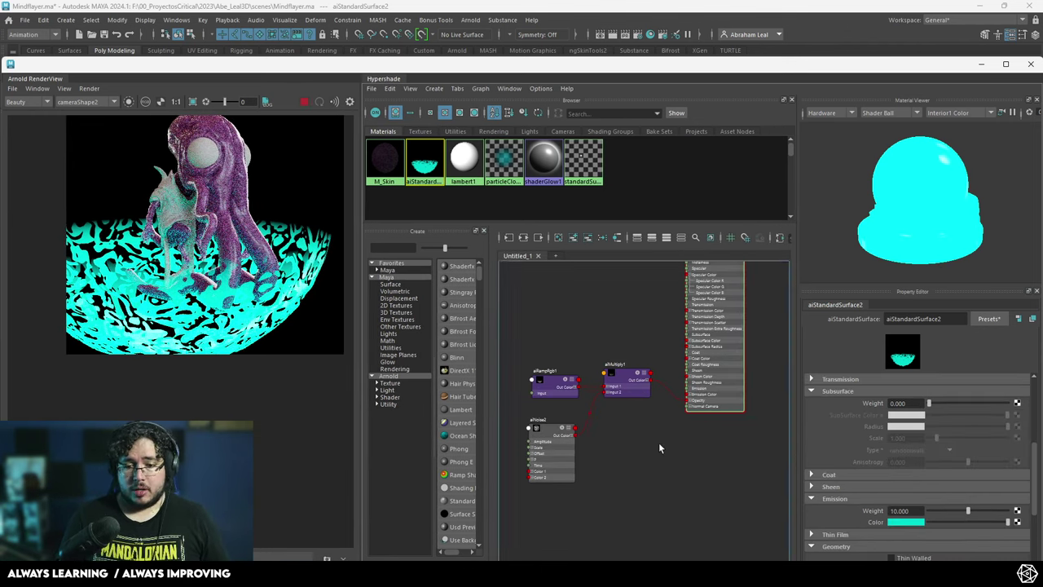
{"action": "scroll", "coordinate": [636, 436], "scroll_direction": "up", "scroll_amount": 2}
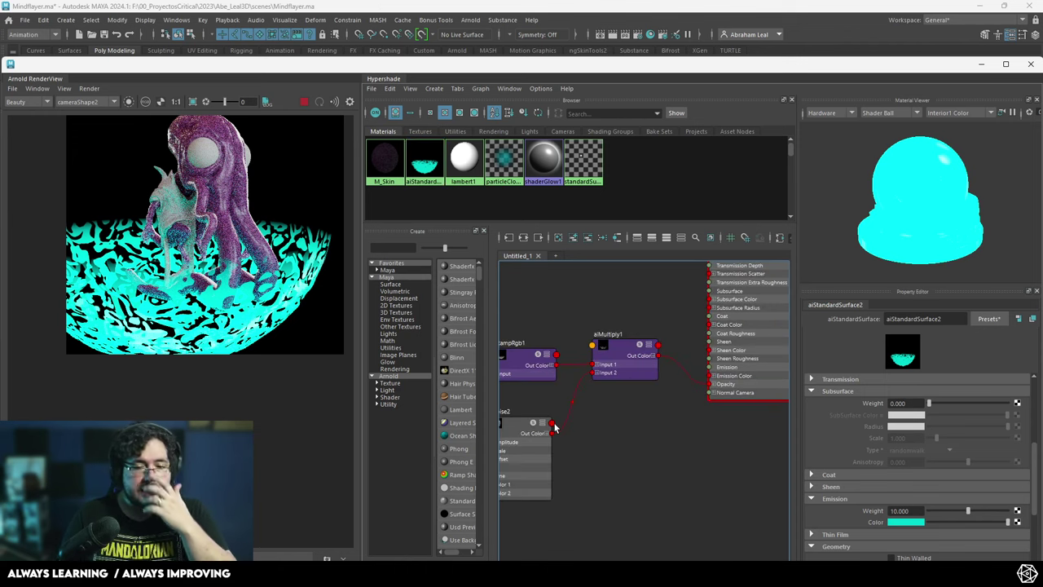
- Set aiNoise2's Distortion to 1.329, Lacunarity to 66.406 and Amplitude to 24.476
{"action": "middle_click_drag", "start_coordinate": [601, 442], "coordinate": [680, 423], "text": "alt"}
{"action": "left_click", "coordinate": [611, 403]}
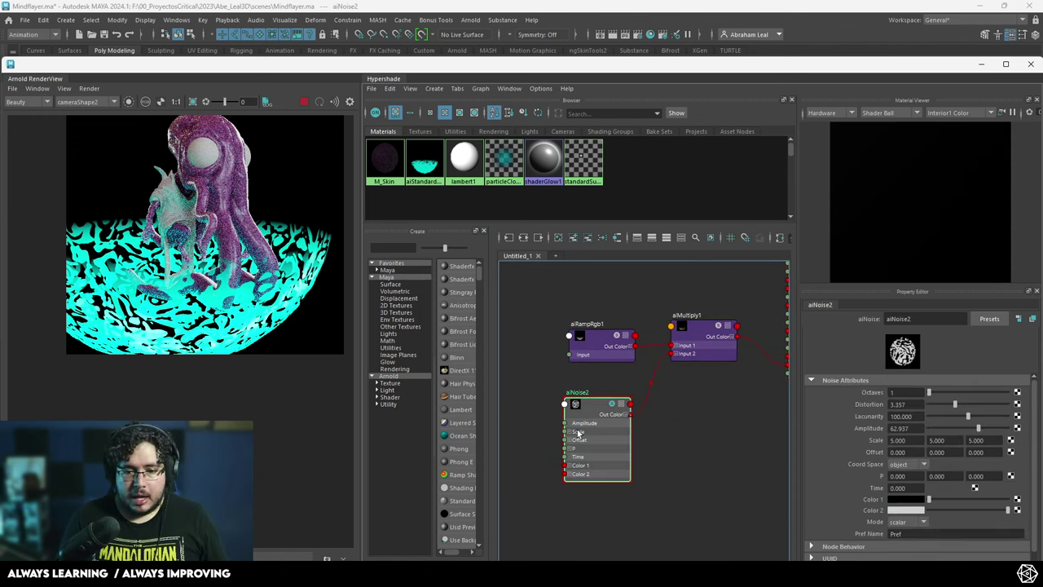
{"action": "left_click_drag", "start_coordinate": [975, 428], "coordinate": [942, 405]}
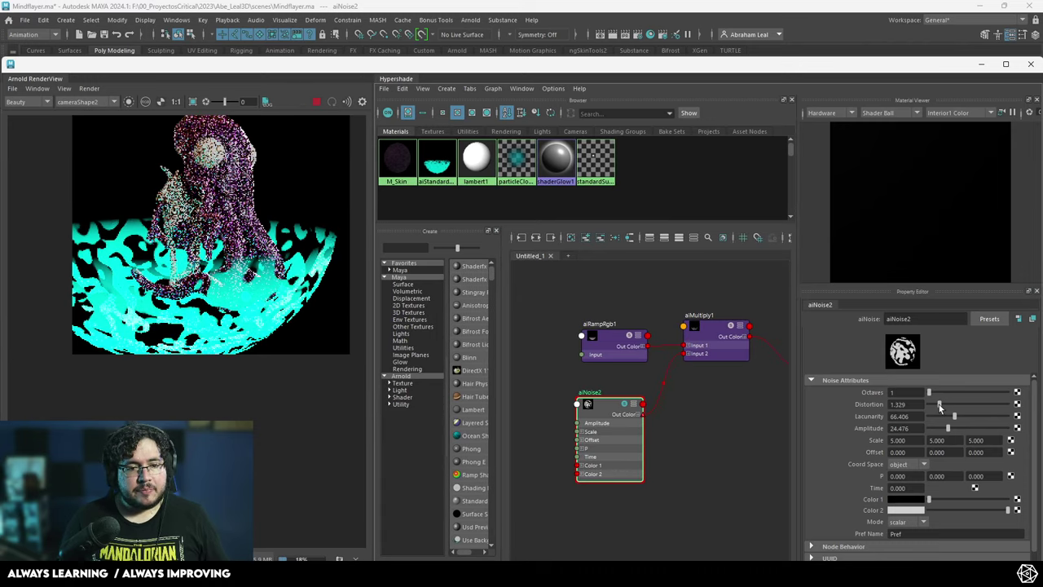
- Change aiRampRgb1's Interpolation from Linear to Smooth
{"action": "left_click", "coordinate": [600, 334]}
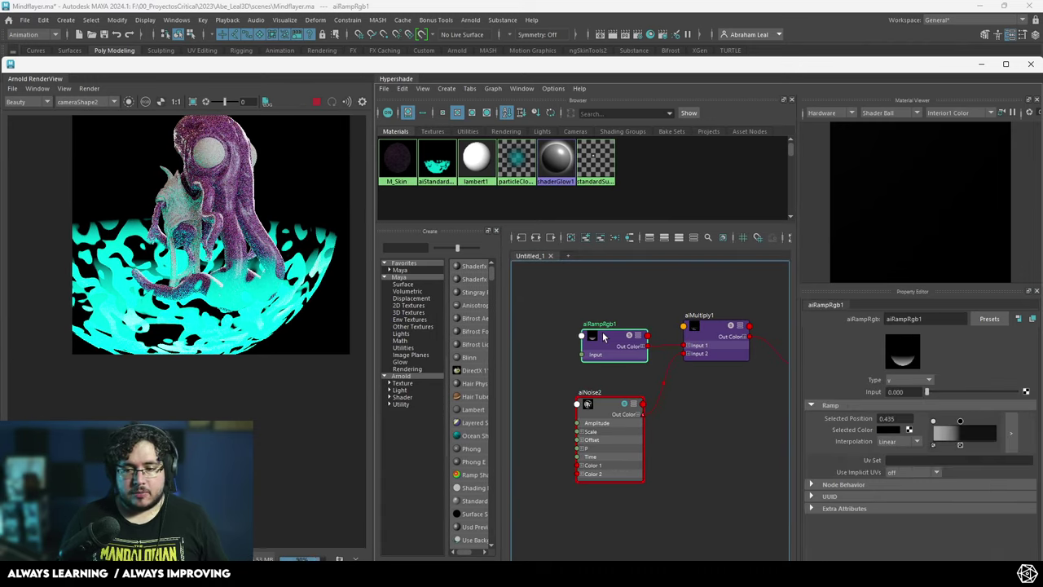
{"action": "left_click", "coordinate": [916, 443]}
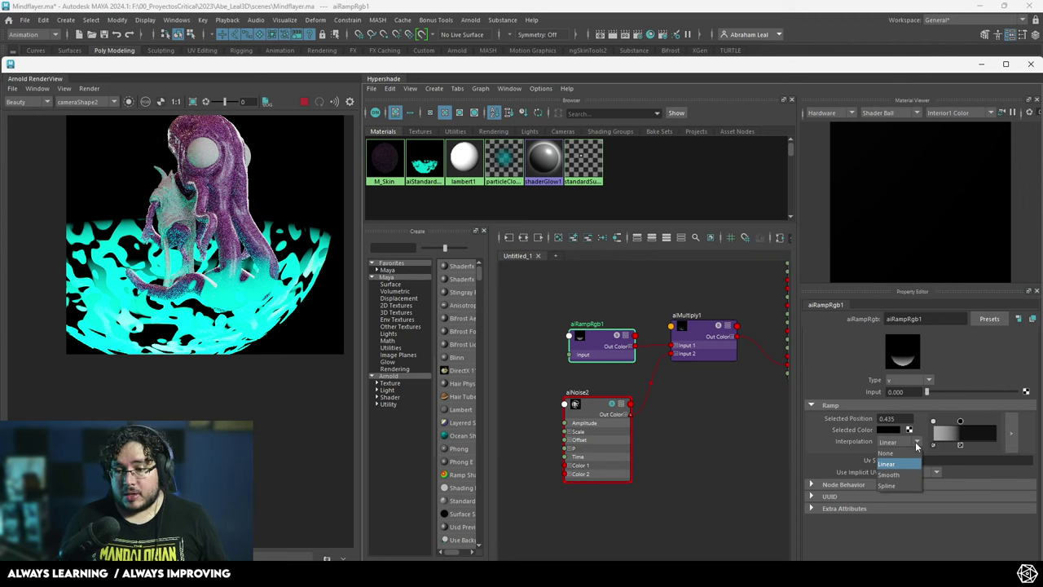
{"action": "left_click", "coordinate": [908, 475]}
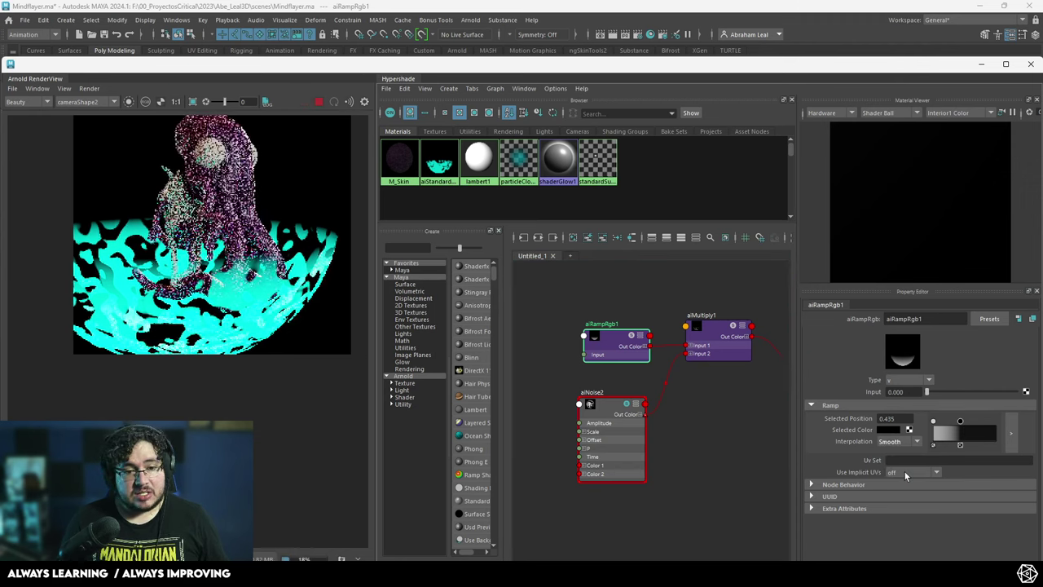
{"action": "left_click", "coordinate": [911, 442]}
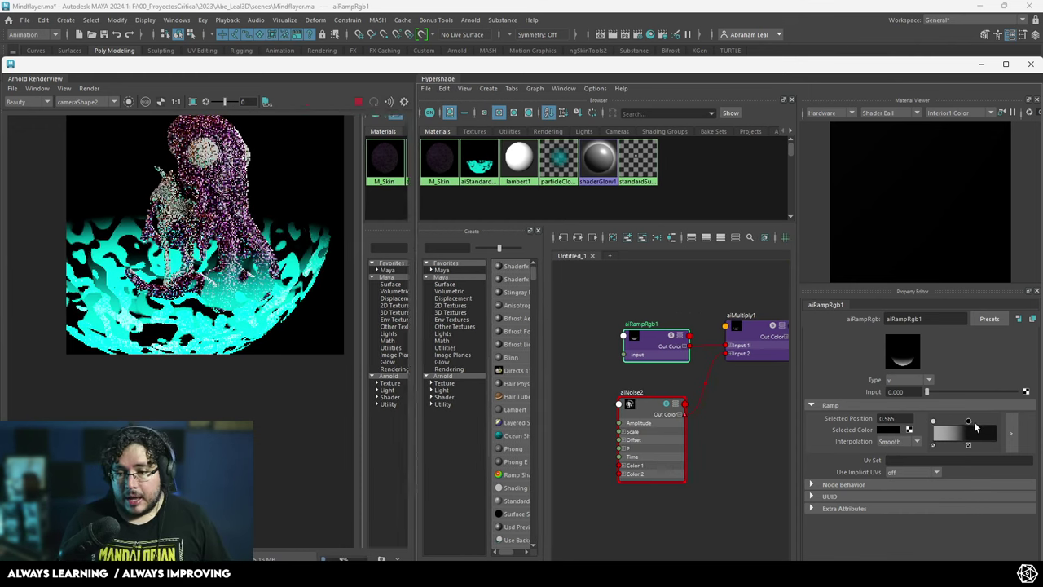
- Move aiRampRgb1's black stop to 0.739 and add a second black stop at position 0.304
{"action": "left_click", "coordinate": [958, 434]}
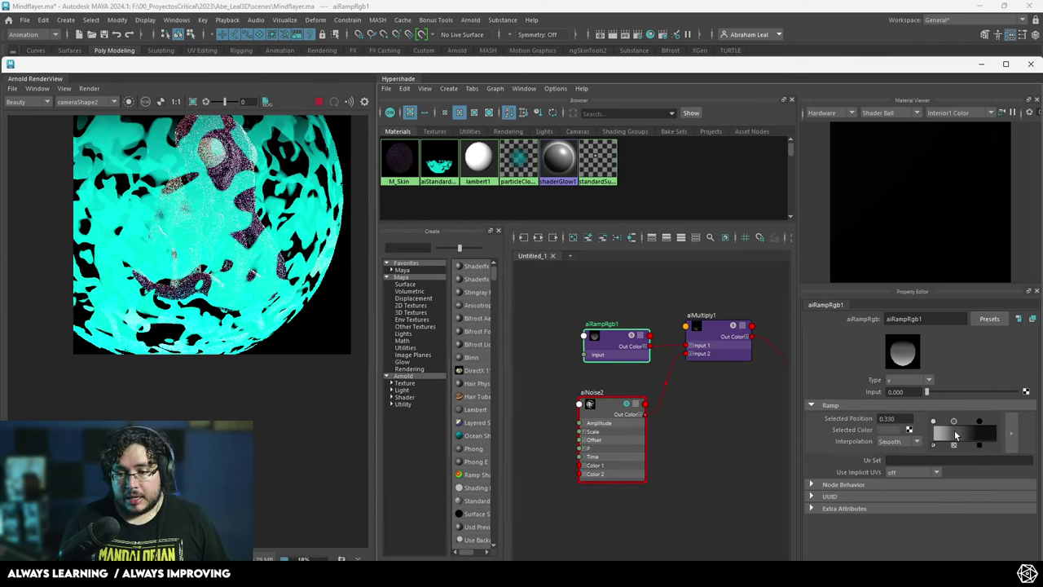
{"action": "left_click", "coordinate": [909, 431]}
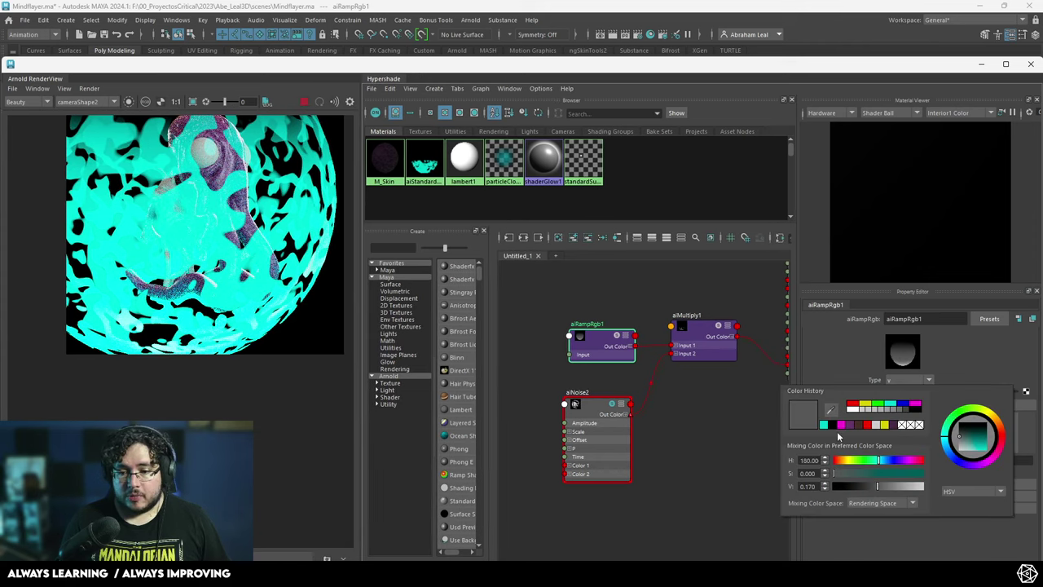
{"action": "left_click", "coordinate": [920, 412]}
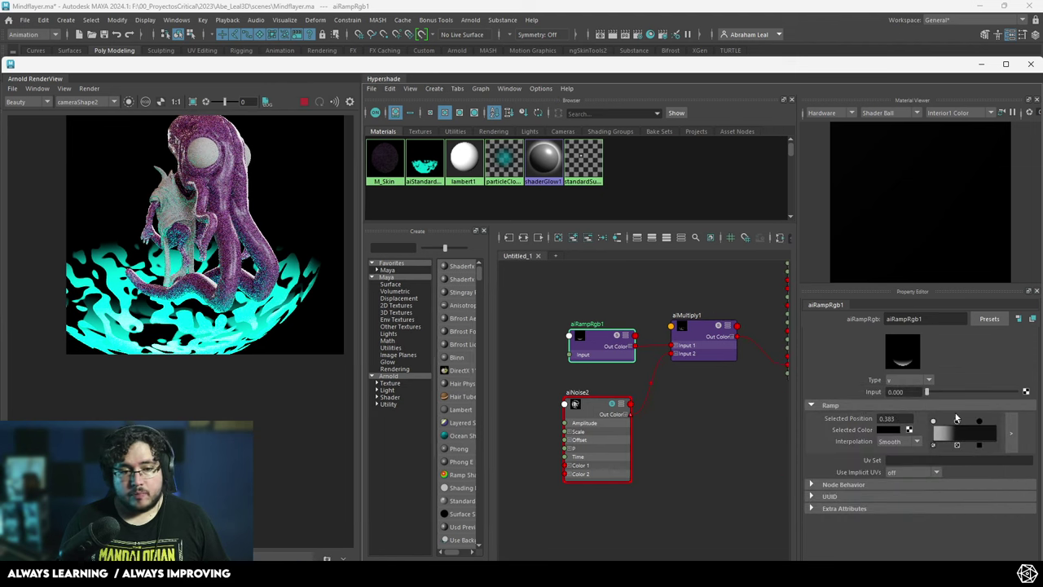
{"action": "mouse_move", "coordinate": [958, 423]}
{"action": "left_mouse_down"}
{"action": "mouse_move", "coordinate": [992, 422]}
{"action": "mouse_move", "coordinate": [959, 423]}
{"action": "mouse_move", "coordinate": [953, 434]}
{"action": "left_mouse_up"}
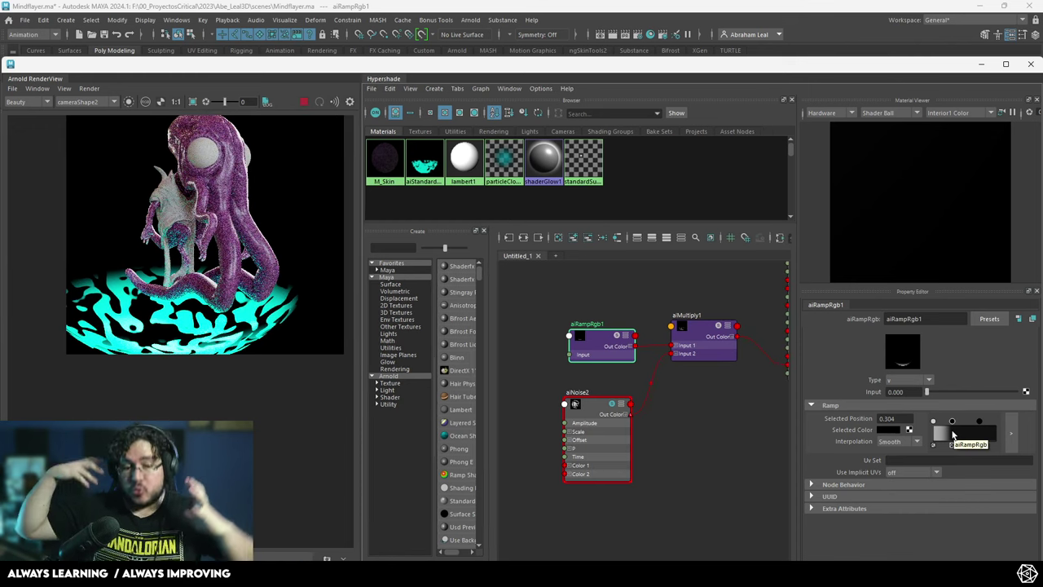
- Examine the creature and the glowing floor pattern up close in the render, and stop the live render
{"action": "scroll", "coordinate": [232, 236], "scroll_direction": "down", "scroll_amount": 2}
{"action": "middle_click_drag", "start_coordinate": [231, 225], "coordinate": [244, 258]}
{"action": "scroll", "coordinate": [244, 259], "scroll_direction": "up", "scroll_amount": 4}
{"action": "scroll", "coordinate": [251, 266], "scroll_direction": "down", "scroll_amount": 3}
{"action": "scroll", "coordinate": [237, 286], "scroll_direction": "up", "scroll_amount": 3}
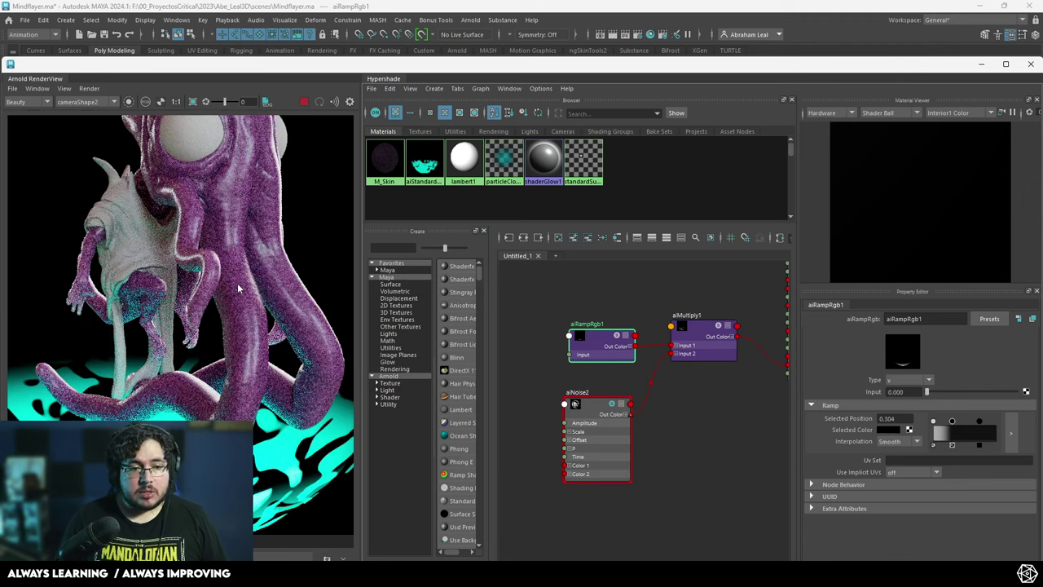
{"action": "scroll", "coordinate": [228, 267], "scroll_direction": "down", "scroll_amount": 3}
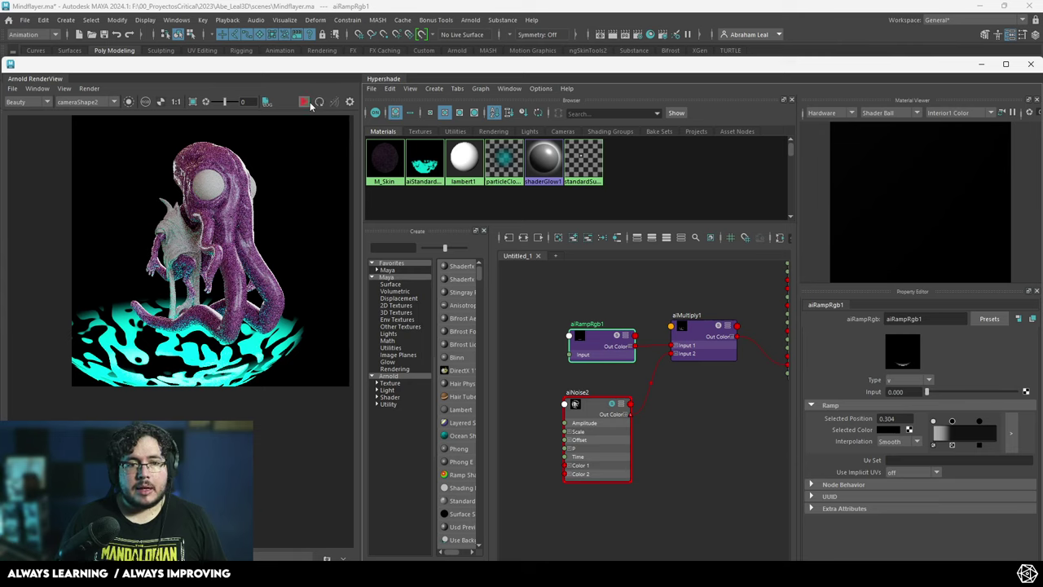
- Show the scene in wireframe and assign a new aiStandardSurface material to the mindflayer's eyes
{"action": "left_click", "coordinate": [982, 65]}
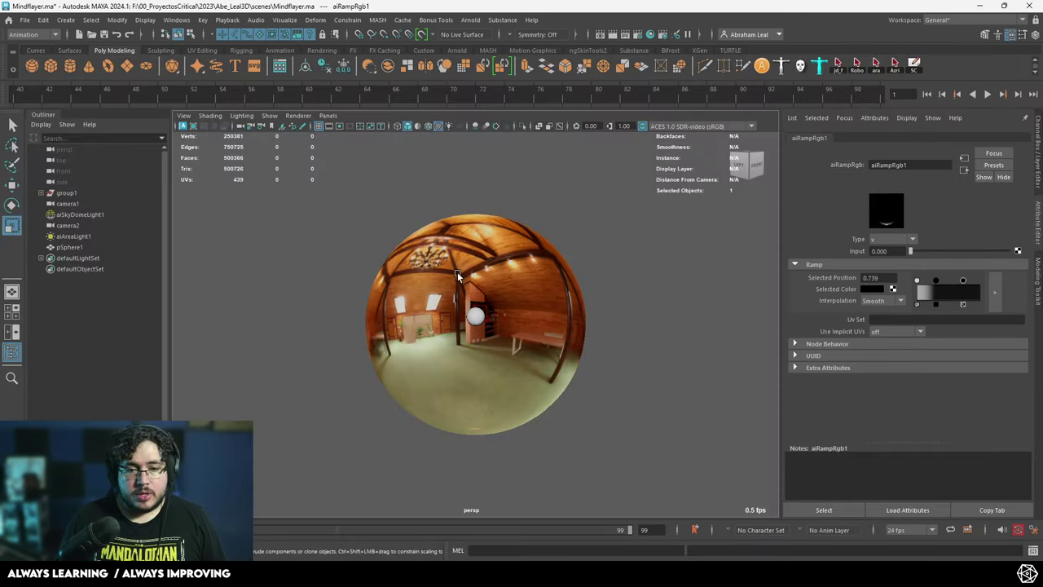
{"action": "scroll", "coordinate": [457, 275], "scroll_direction": "up", "scroll_amount": 10}
{"action": "key", "text": "4"}
{"action": "scroll", "coordinate": [506, 369], "scroll_direction": "up", "scroll_amount": 5}
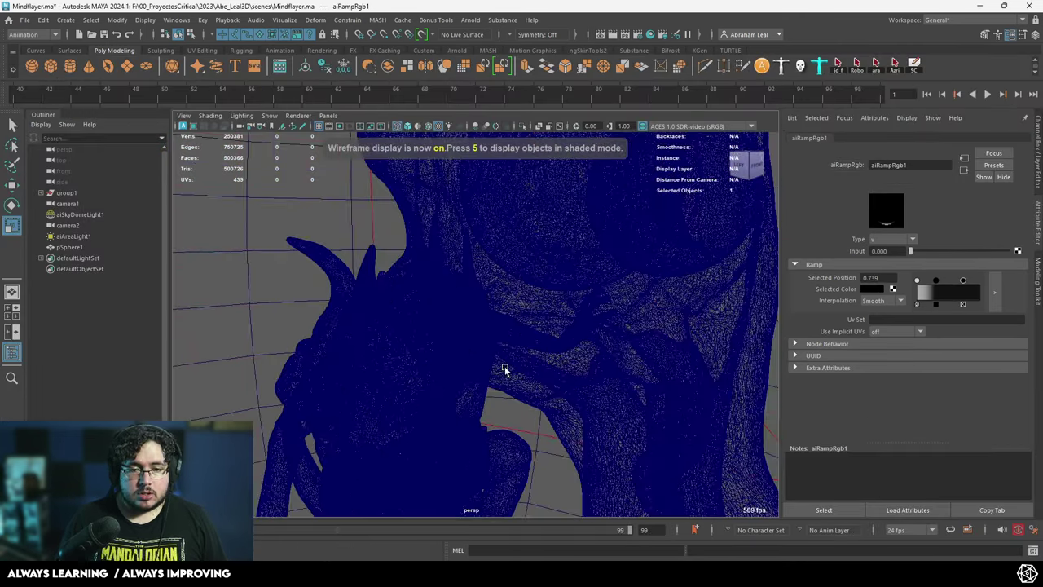
{"action": "left_click", "coordinate": [651, 202]}
{"action": "right_click", "coordinate": [649, 201]}
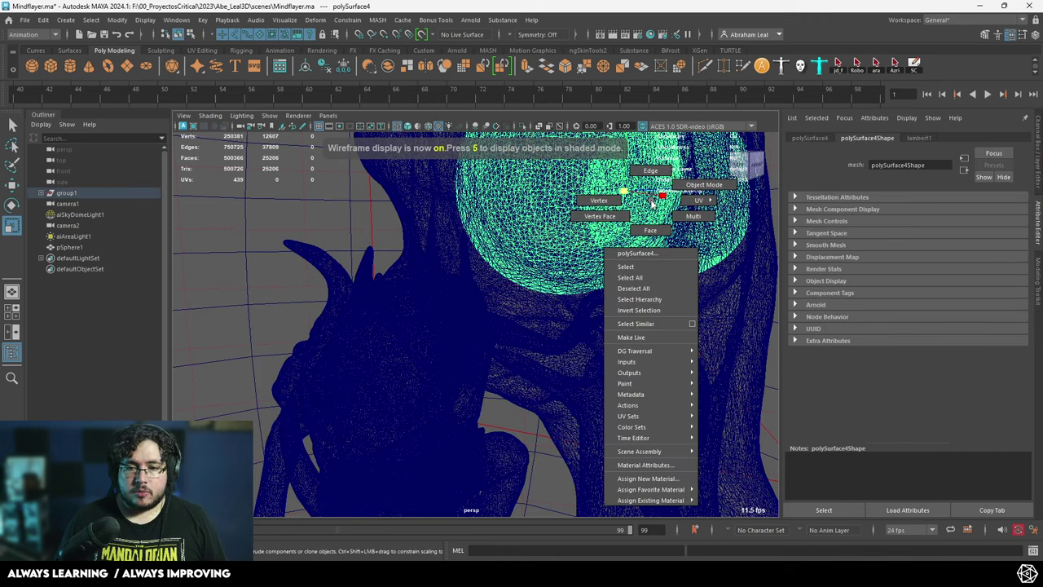
{"action": "left_click", "coordinate": [644, 478]}
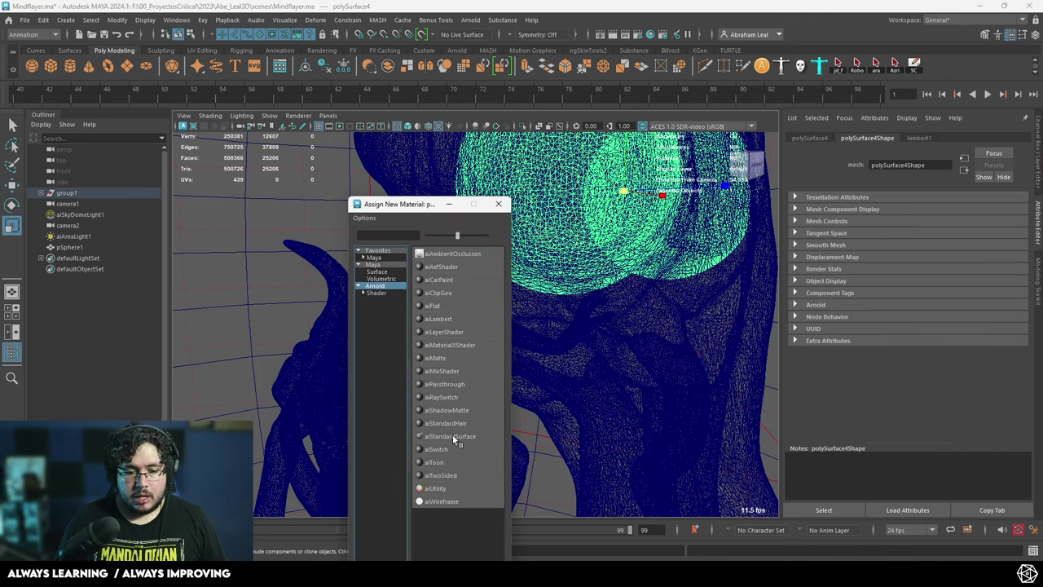
{"action": "left_click", "coordinate": [452, 437]}
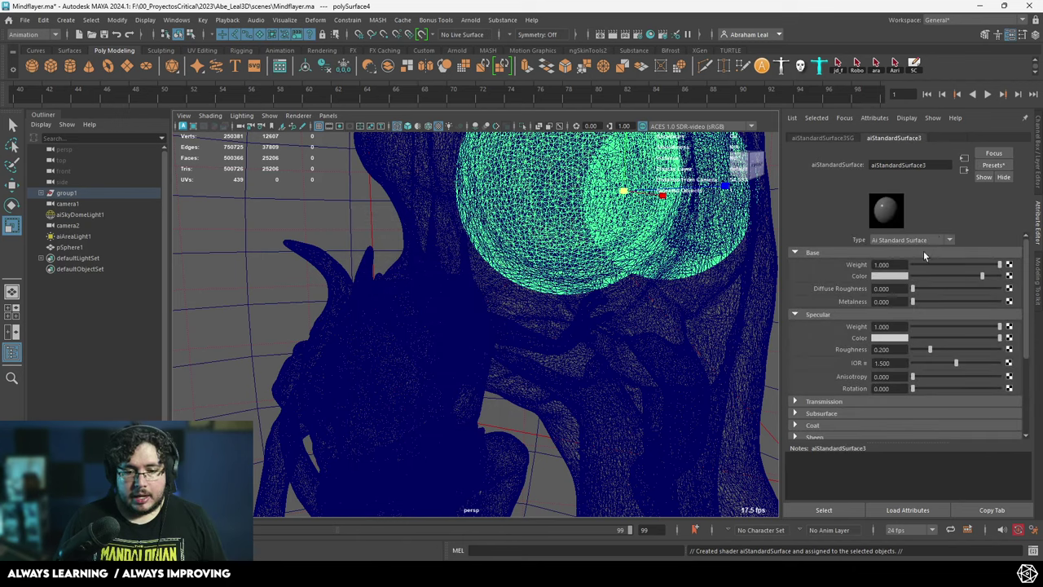
- Replace the eye material's settings with the Chrome preset and rerun the Arnold render to check the eyes
{"action": "left_click", "coordinate": [989, 167]}
{"action": "mouse_move", "coordinate": [934, 277]}
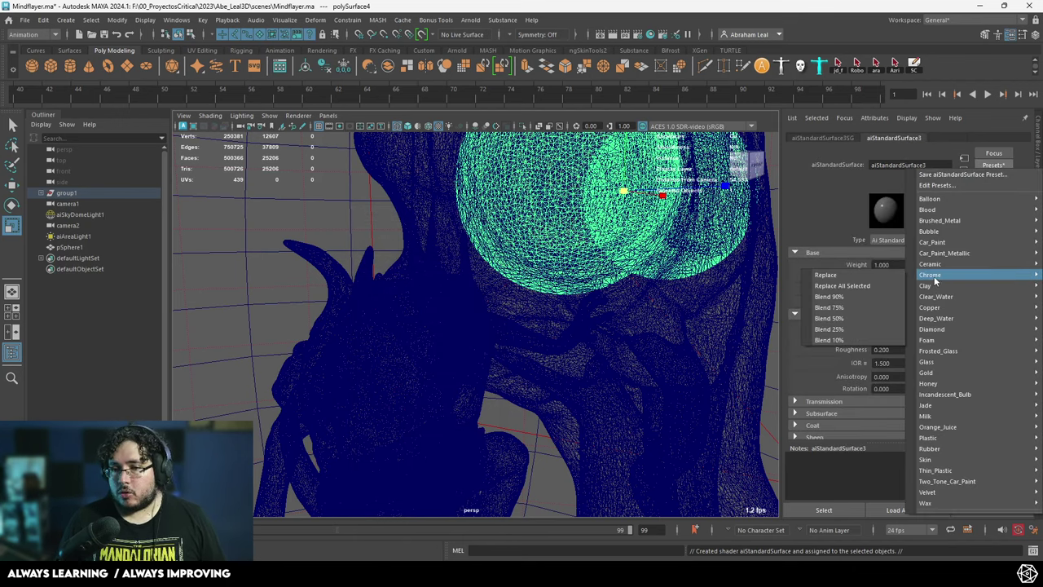
{"action": "left_click", "coordinate": [845, 278]}
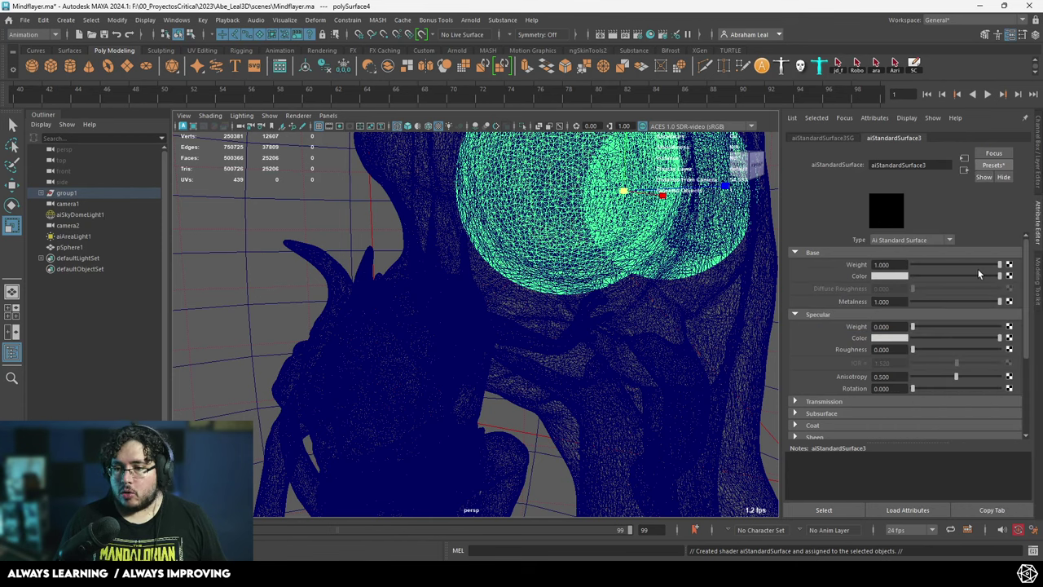
{"action": "key", "text": "alt+Tab"}
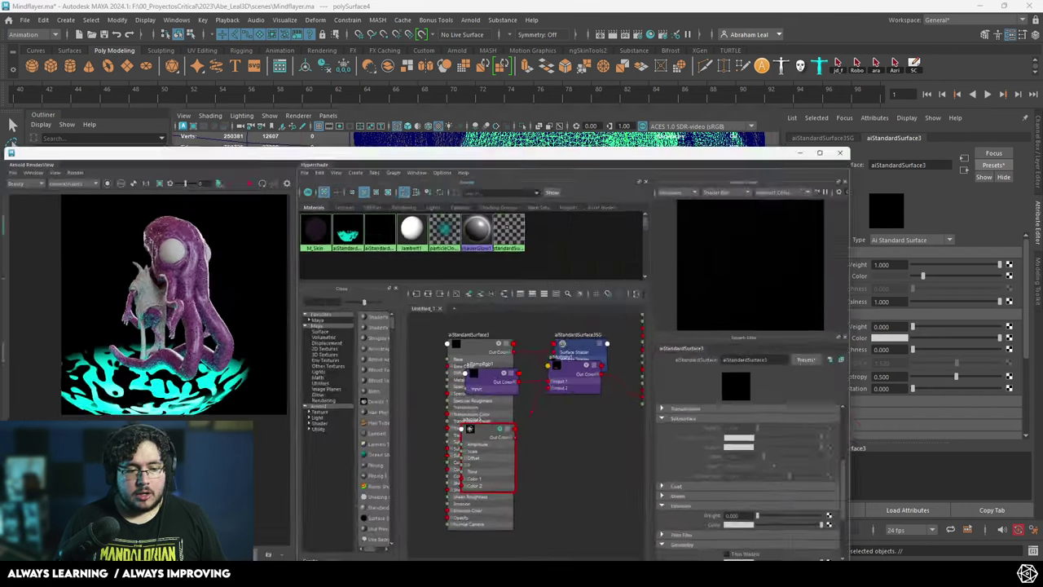
{"action": "left_click", "coordinate": [304, 102]}
{"action": "scroll", "coordinate": [214, 226], "scroll_direction": "up", "scroll_amount": 3}
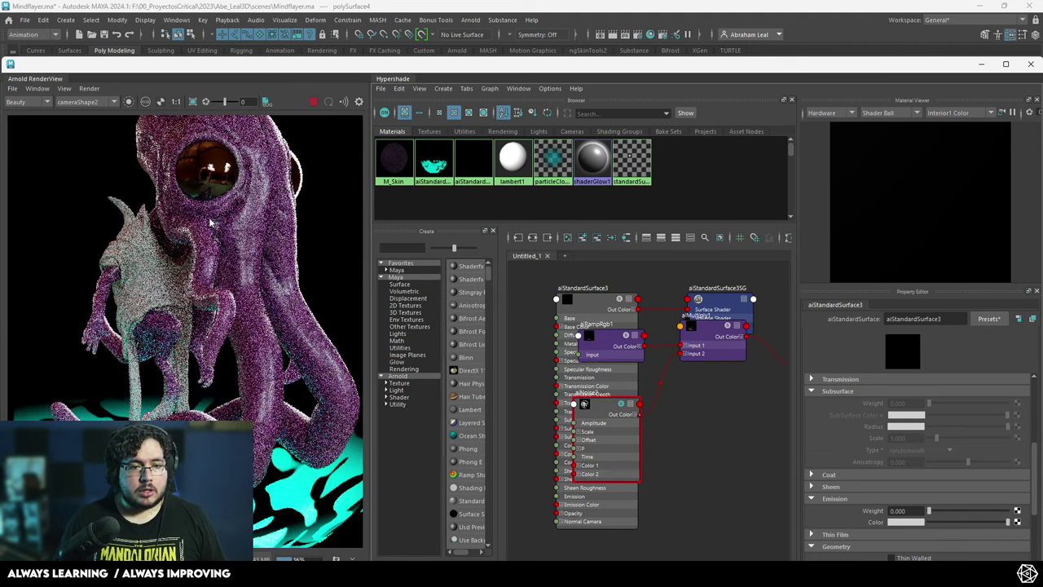
{"action": "scroll", "coordinate": [251, 204], "scroll_direction": "down", "scroll_amount": 1}
{"action": "scroll", "coordinate": [251, 204], "scroll_direction": "down", "scroll_amount": 2}
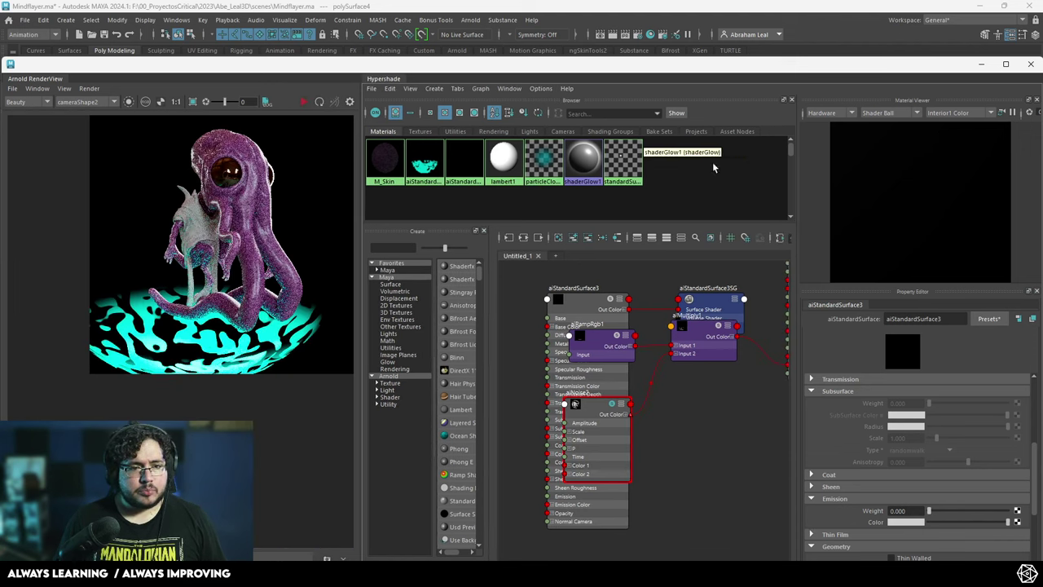
- Assign a new aiStandardSurface to the small figure's horned clothing, with a dark brown Base Color and Specular Roughness of 0.867
{"action": "left_click", "coordinate": [981, 63]}
{"action": "right_click_drag", "start_coordinate": [403, 346], "coordinate": [392, 525]}
{"action": "left_click", "coordinate": [381, 292]}
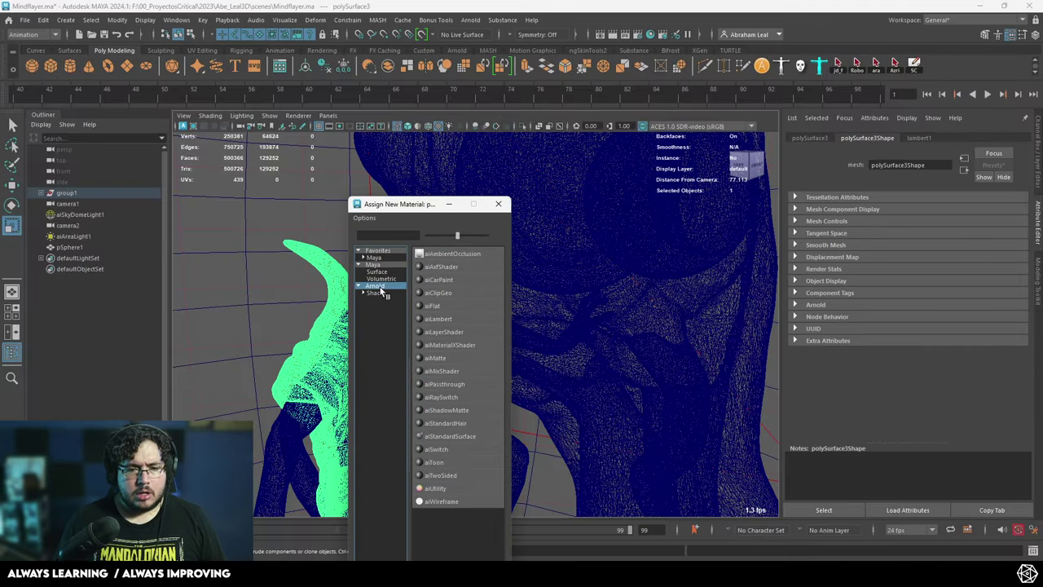
{"action": "left_click", "coordinate": [445, 434]}
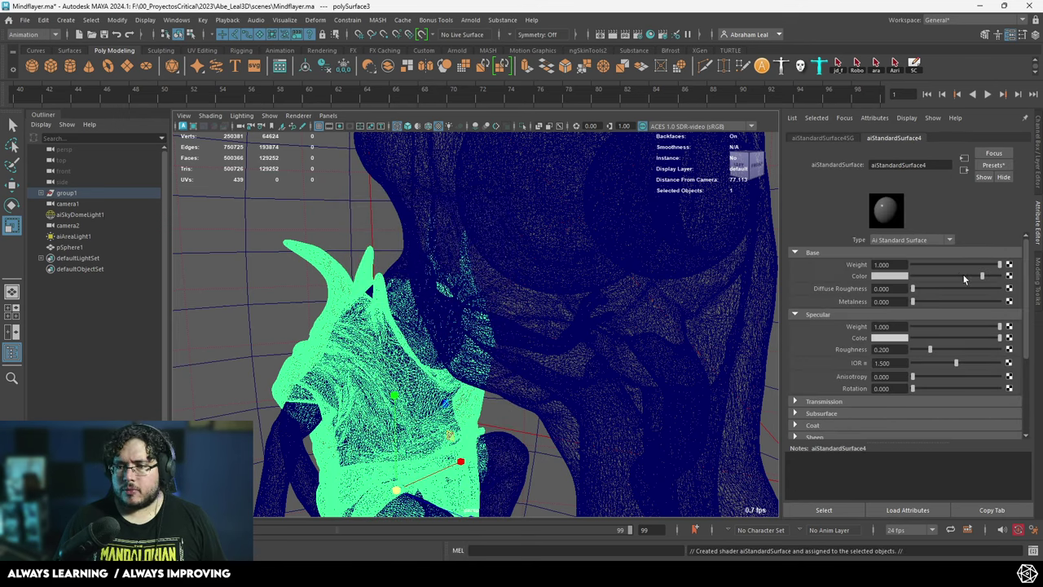
{"action": "left_click", "coordinate": [893, 275]}
{"action": "left_click", "coordinate": [856, 267]}
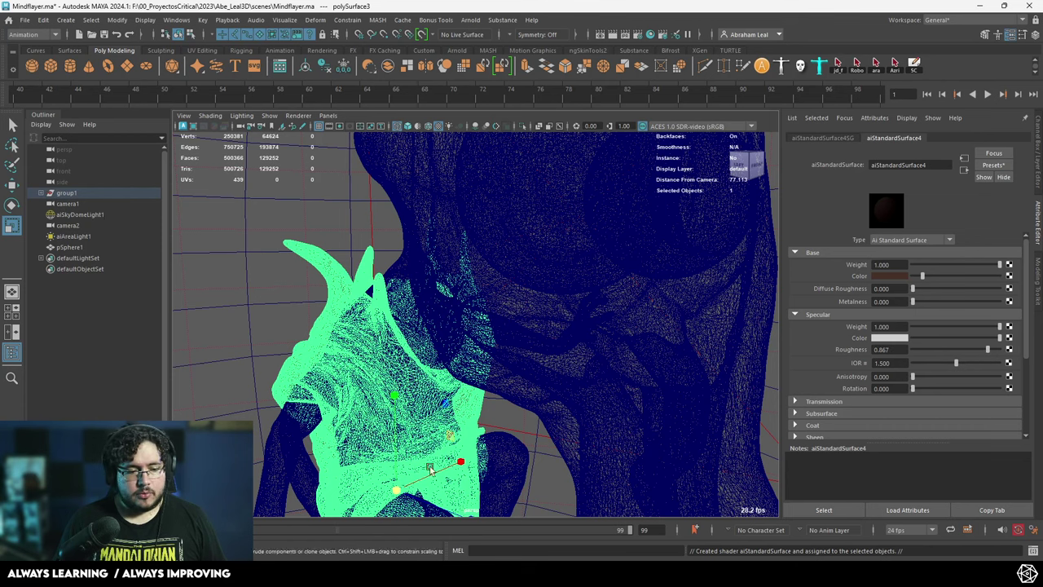
- Separate aiStandardSurface4 from the overlapping nodes and graph only its own network in Hypershade
{"action": "scroll", "coordinate": [862, 358], "scroll_direction": "down", "scroll_amount": 3}
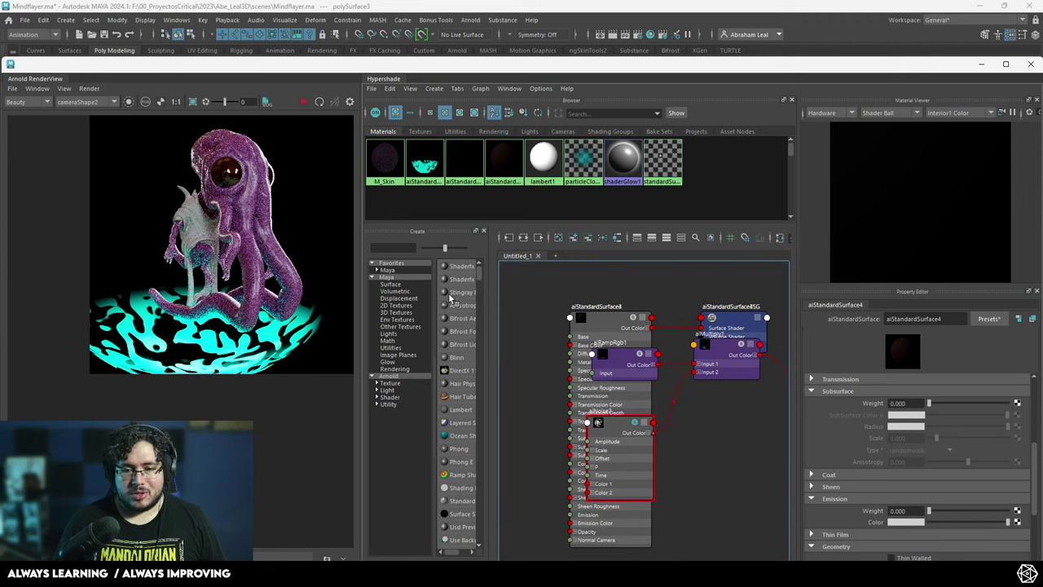
{"action": "middle_click_drag", "start_coordinate": [594, 293], "coordinate": [542, 332], "text": "alt"}
{"action": "scroll", "coordinate": [543, 332], "scroll_direction": "down", "scroll_amount": 3}
{"action": "middle_click_drag", "start_coordinate": [671, 324], "coordinate": [780, 416], "text": "alt"}
{"action": "scroll", "coordinate": [590, 381], "scroll_direction": "up", "scroll_amount": 3}
{"action": "left_click_drag", "start_coordinate": [658, 380], "coordinate": [608, 326]}
{"action": "left_click_drag", "start_coordinate": [613, 366], "coordinate": [570, 328]}
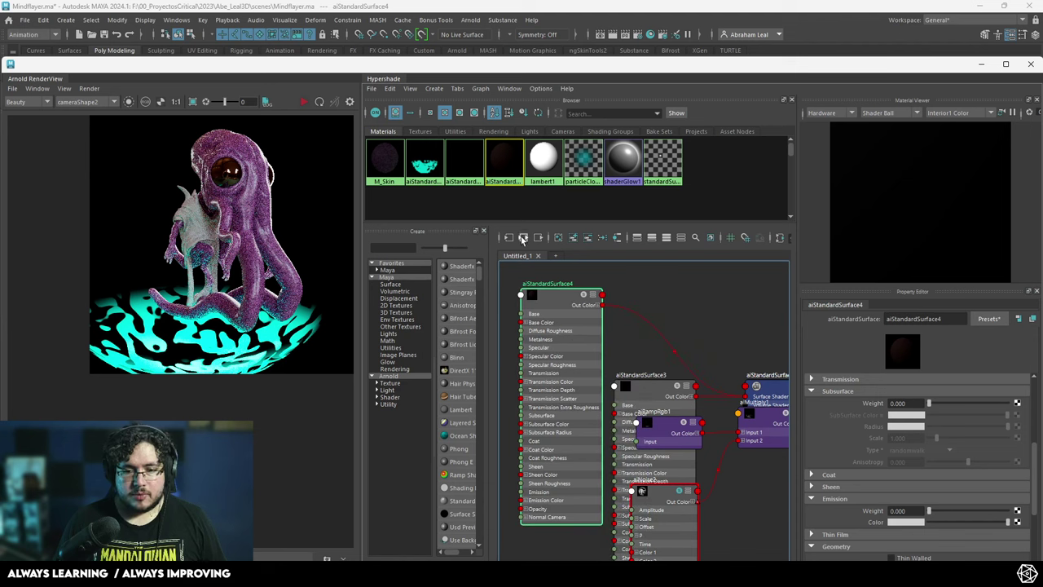
{"action": "left_click", "coordinate": [523, 238]}
- Restart the Arnold render and set aiStandardSurface4's Sheen Weight to 0.559
{"action": "scroll", "coordinate": [887, 497], "scroll_direction": "down", "scroll_amount": 2}
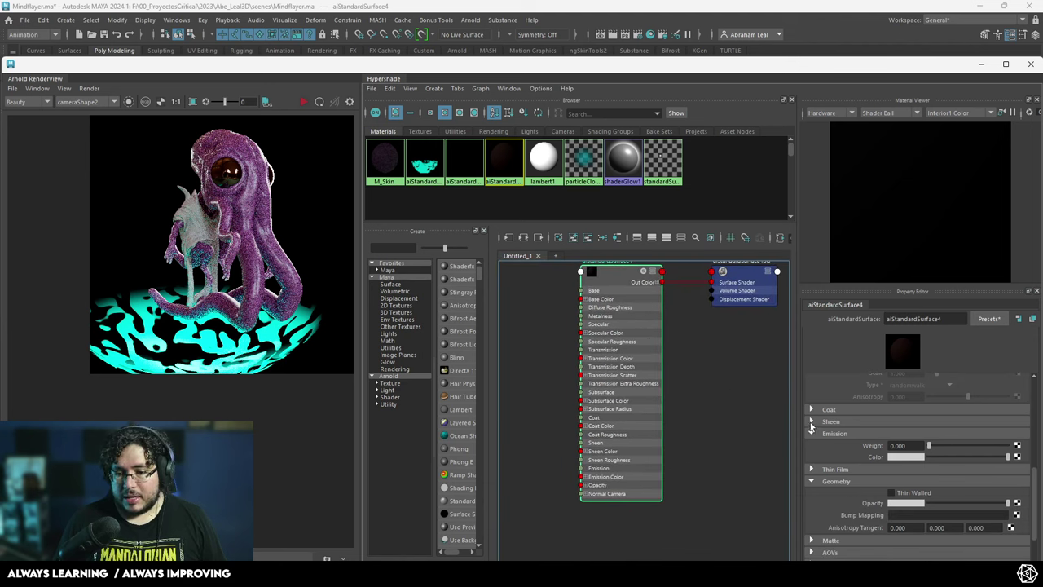
{"action": "left_click", "coordinate": [810, 423]}
{"action": "left_click", "coordinate": [303, 103]}
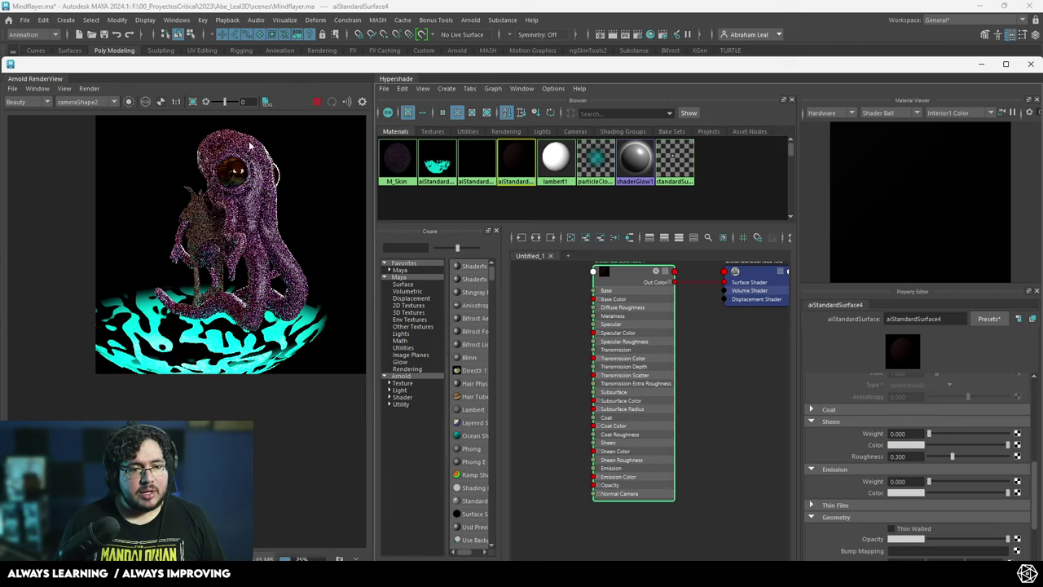
{"action": "scroll", "coordinate": [203, 171], "scroll_direction": "up", "scroll_amount": 4}
{"action": "middle_click_drag", "start_coordinate": [168, 329], "coordinate": [178, 282], "text": "alt"}
{"action": "scroll", "coordinate": [190, 368], "scroll_direction": "down", "scroll_amount": 5}
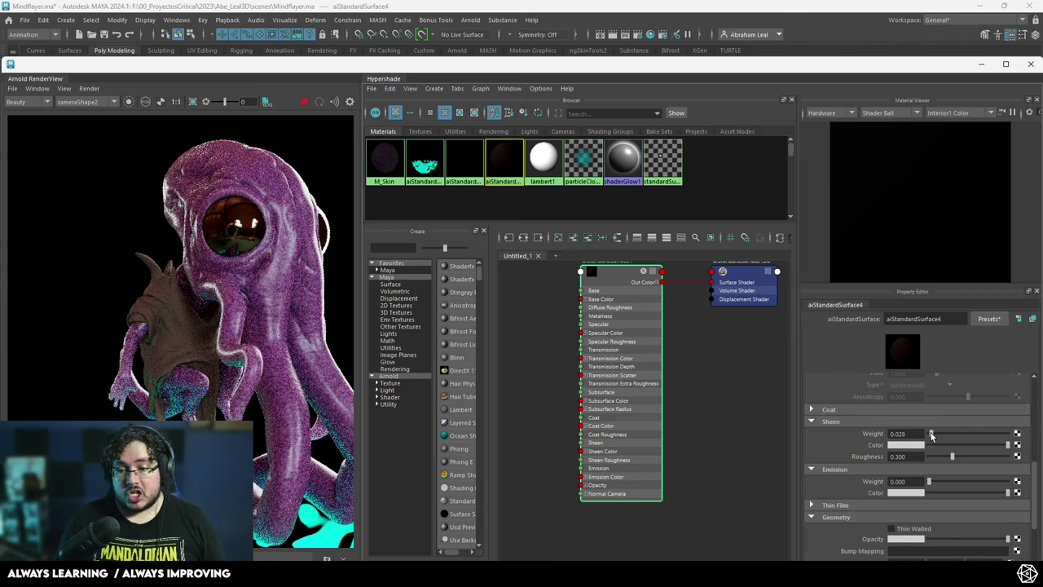
{"action": "left_click_drag", "start_coordinate": [930, 434], "coordinate": [972, 434]}
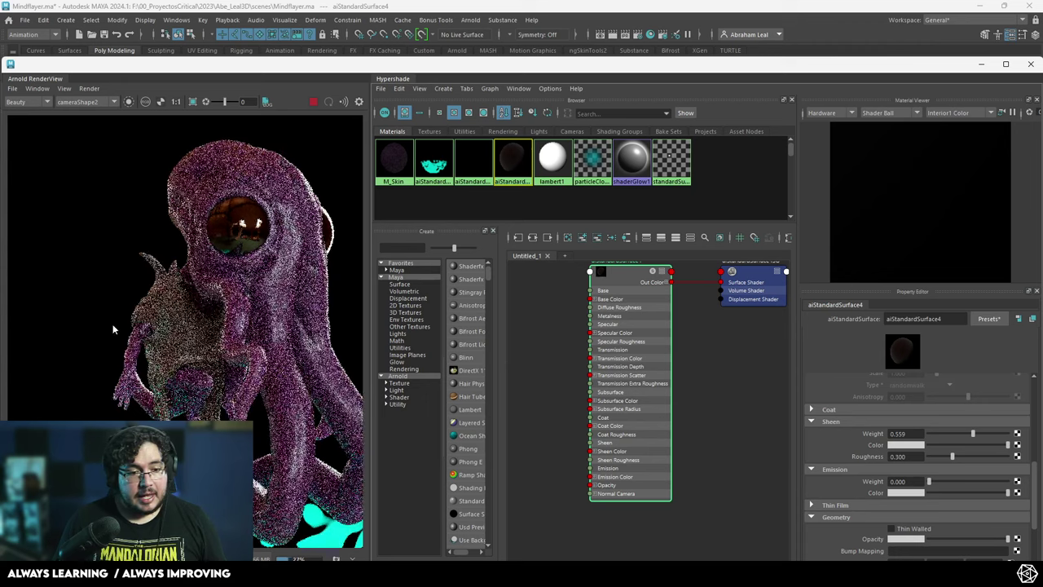
- Give aiStandardSurface4 a pale peach Sheen Color and set its Sheen Weight to 0.490
{"action": "scroll", "coordinate": [161, 294], "scroll_direction": "up", "scroll_amount": 5}
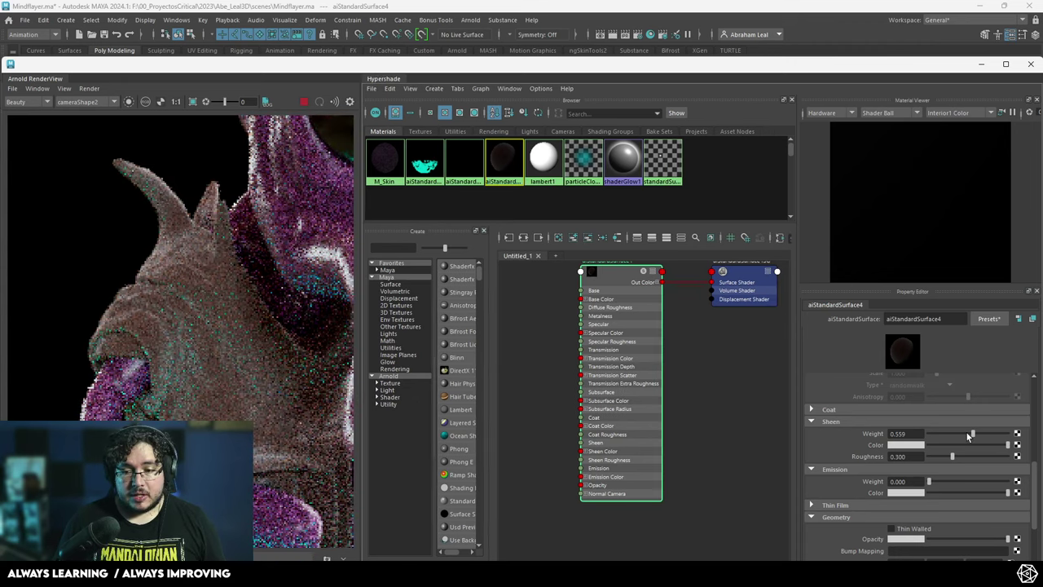
{"action": "left_click_drag", "start_coordinate": [966, 433], "coordinate": [941, 434]}
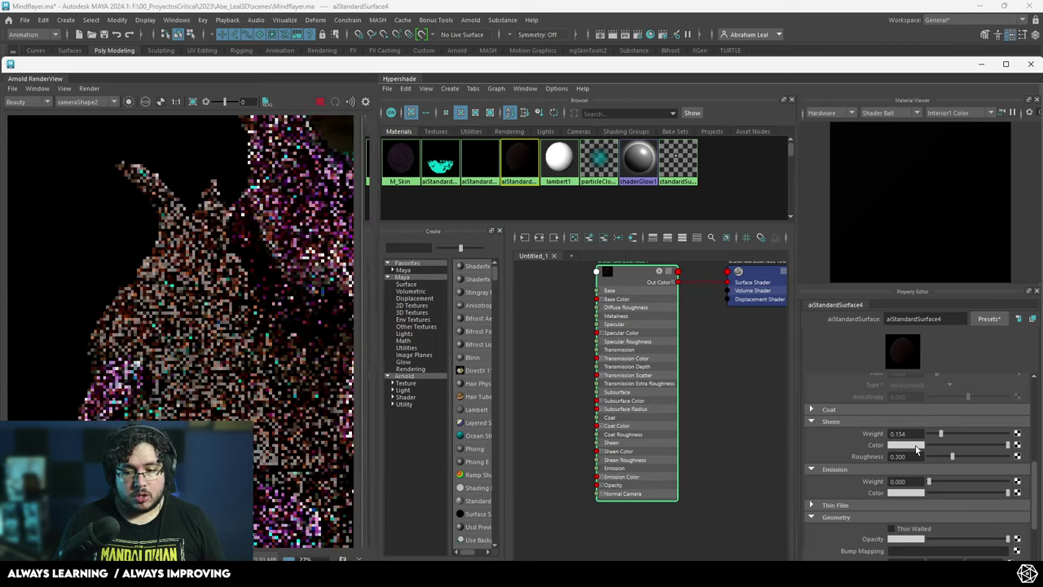
{"action": "left_click", "coordinate": [906, 445]}
{"action": "left_click_drag", "start_coordinate": [891, 502], "coordinate": [946, 500]}
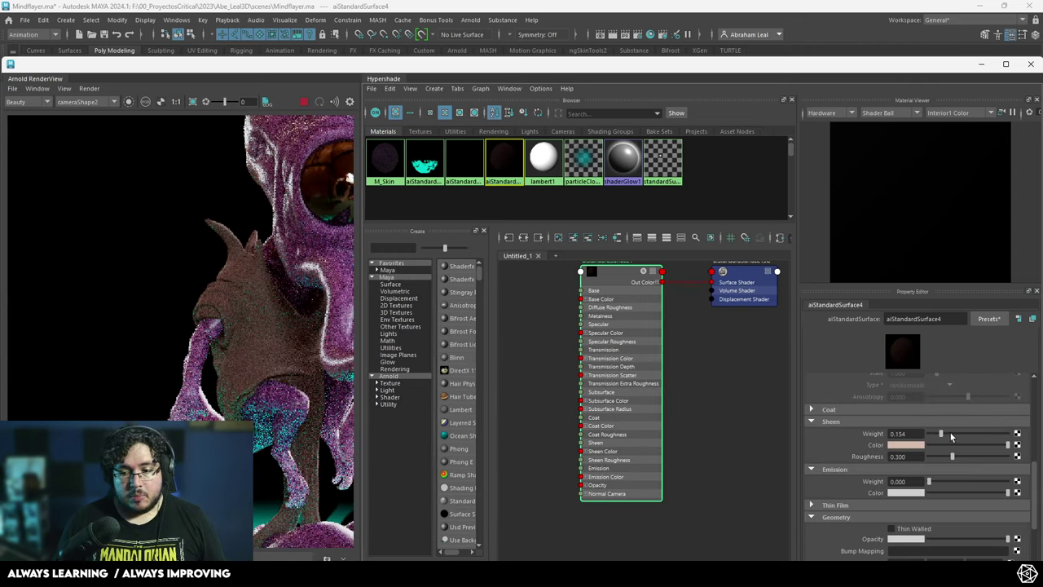
{"action": "left_click_drag", "start_coordinate": [949, 436], "coordinate": [967, 436]}
{"action": "scroll", "coordinate": [235, 328], "scroll_direction": "down", "scroll_amount": 3}
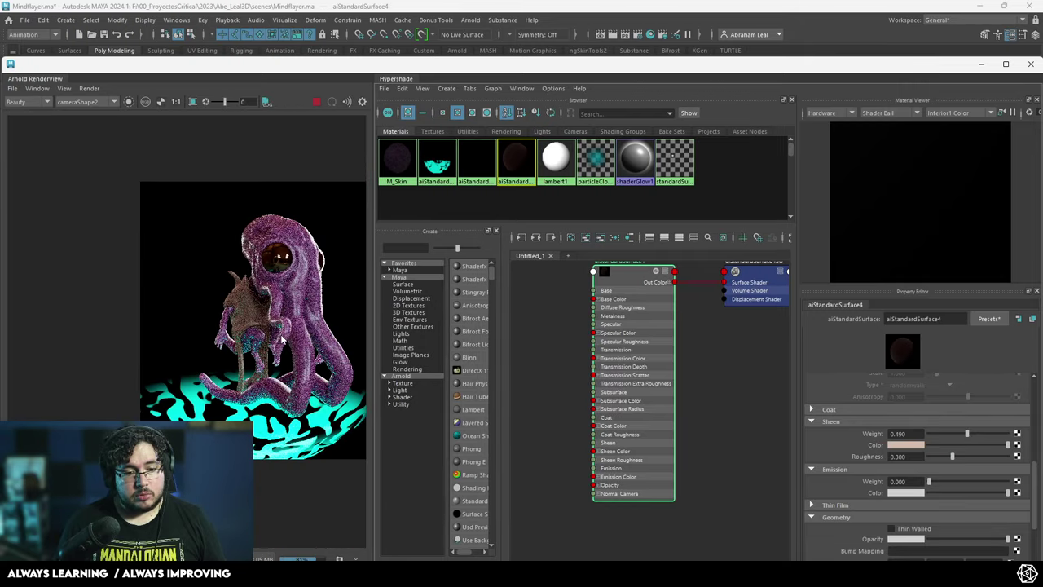
- Examine the clothing's sheen and the creature's skin in the Arnold render, both up close and as a whole
{"action": "scroll", "coordinate": [222, 327], "scroll_direction": "up", "scroll_amount": 3}
{"action": "scroll", "coordinate": [146, 296], "scroll_direction": "up", "scroll_amount": 1}
{"action": "scroll", "coordinate": [158, 272], "scroll_direction": "down", "scroll_amount": 2}
{"action": "middle_click_drag", "start_coordinate": [192, 290], "coordinate": [198, 321]}
{"action": "scroll", "coordinate": [207, 313], "scroll_direction": "down", "scroll_amount": 1}
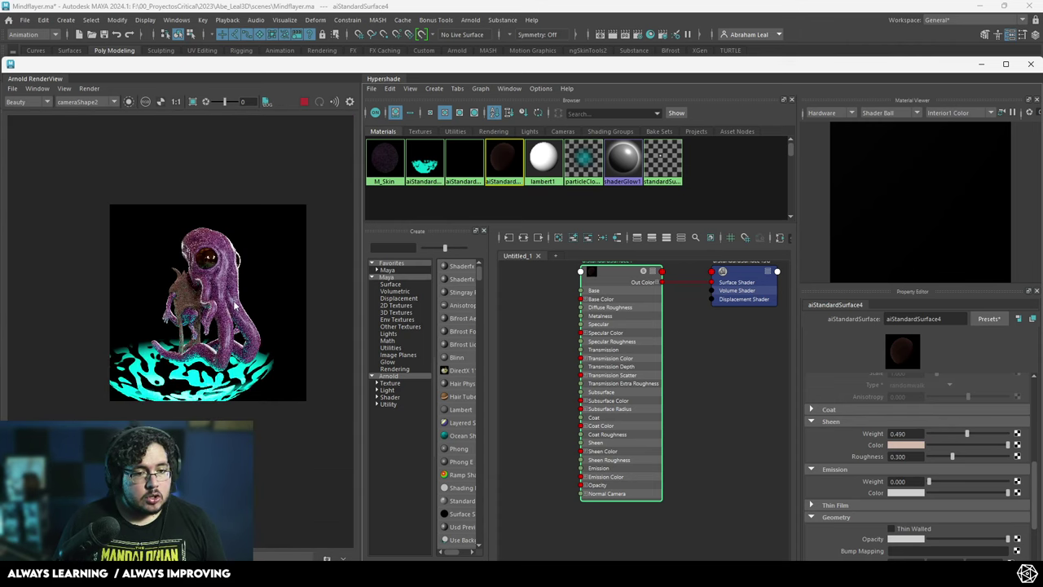
{"action": "scroll", "coordinate": [234, 305], "scroll_direction": "up", "scroll_amount": 3}
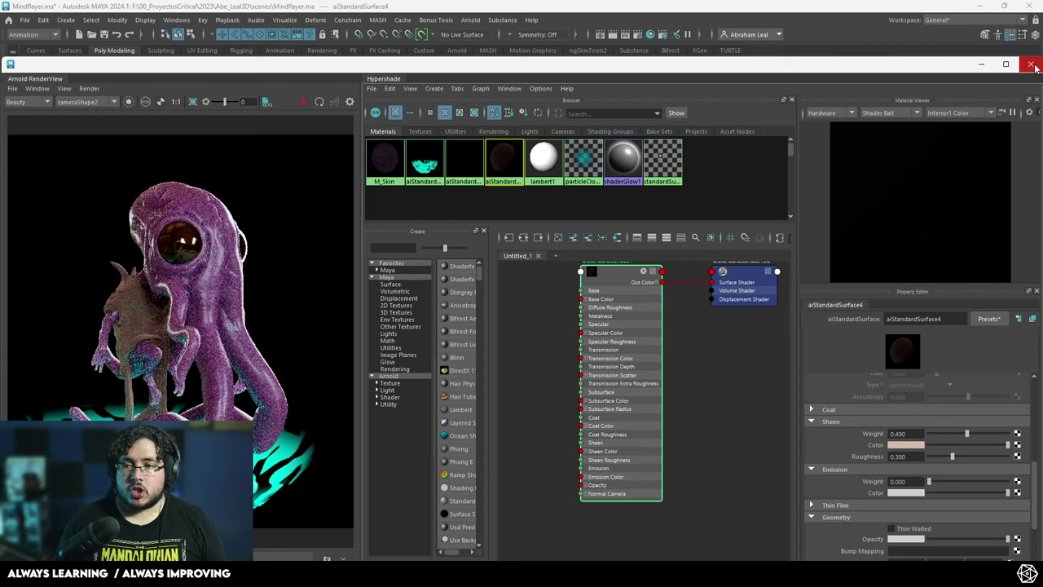
- Close Hypershade and look through camera1 in the viewport
{"action": "left_click", "coordinate": [1033, 64]}
{"action": "scroll", "coordinate": [282, 253], "scroll_direction": "down", "scroll_amount": 8}
{"action": "scroll", "coordinate": [289, 269], "scroll_direction": "up", "scroll_amount": 3}
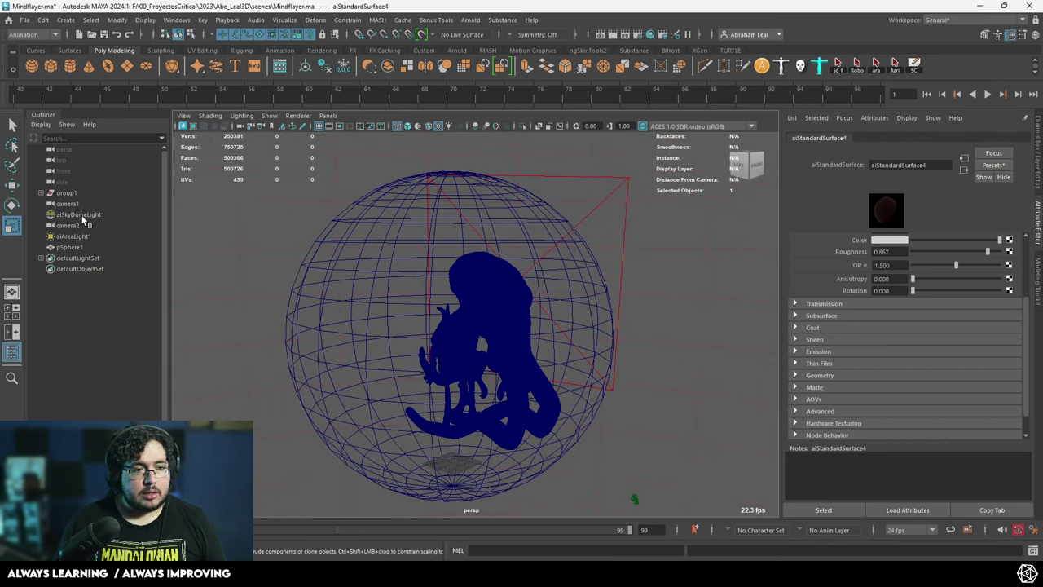
{"action": "left_click", "coordinate": [67, 203]}
{"action": "left_click", "coordinate": [327, 115]}
{"action": "mouse_move", "coordinate": [367, 156]}
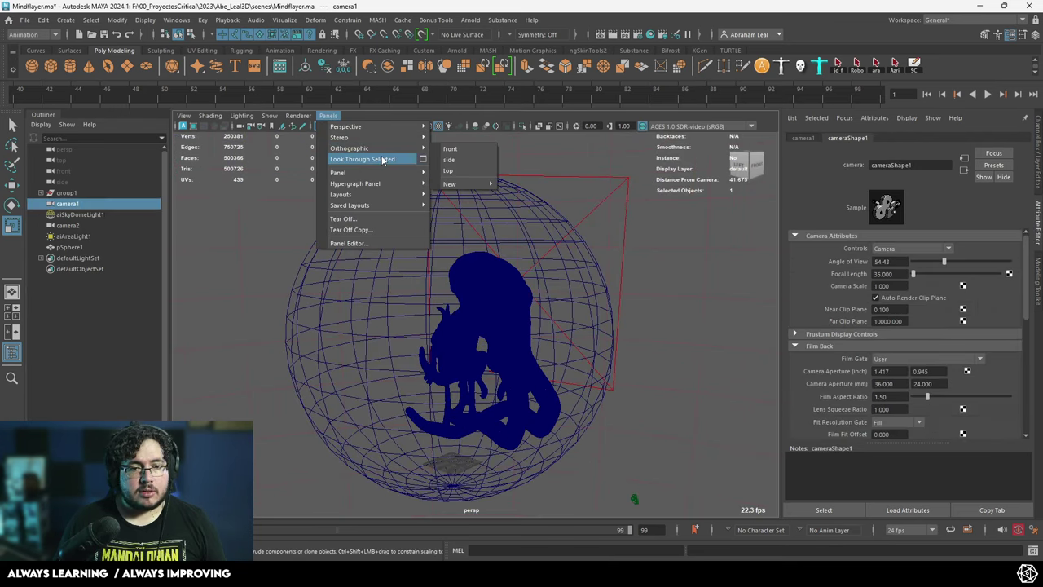
{"action": "left_click", "coordinate": [448, 169]}
- Orbit and pull back camera1 to frame the creature from the front with the sphere around it
{"action": "left_click_drag", "start_coordinate": [558, 323], "coordinate": [522, 341], "text": "alt"}
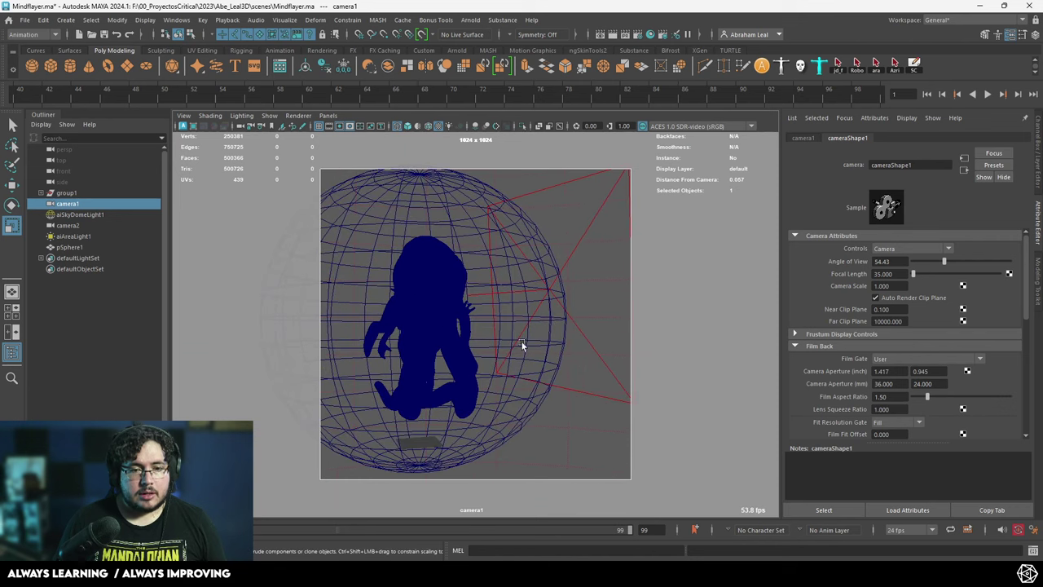
{"action": "left_click", "coordinate": [68, 224]}
{"action": "left_click", "coordinate": [327, 115]}
{"action": "left_click_drag", "start_coordinate": [505, 281], "coordinate": [488, 301], "text": "alt"}
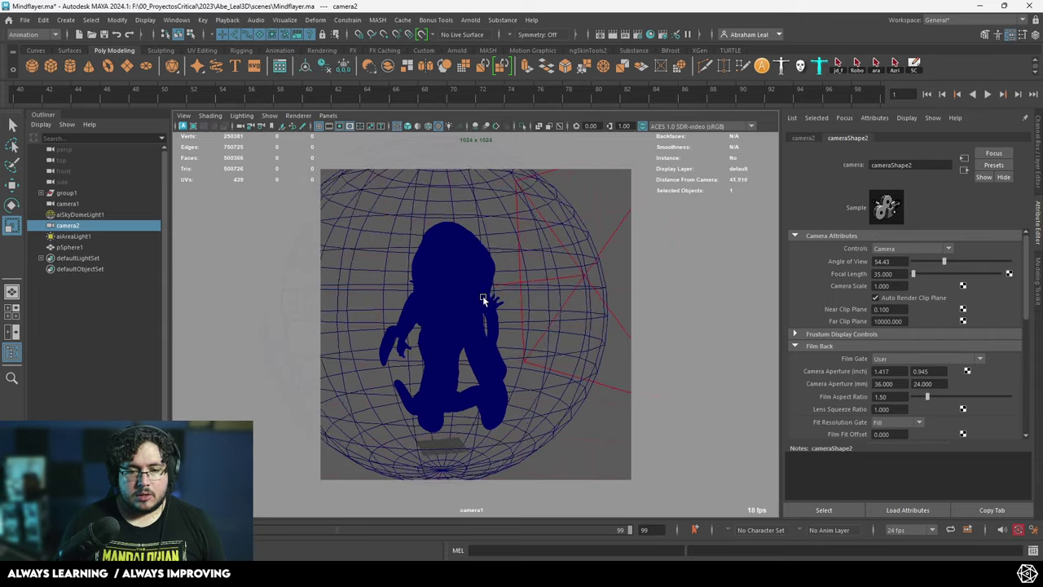
{"action": "right_click_drag", "start_coordinate": [487, 301], "coordinate": [457, 296], "text": "alt"}
- Set the render's image size preset to HD_1080
{"action": "left_click", "coordinate": [637, 35]}
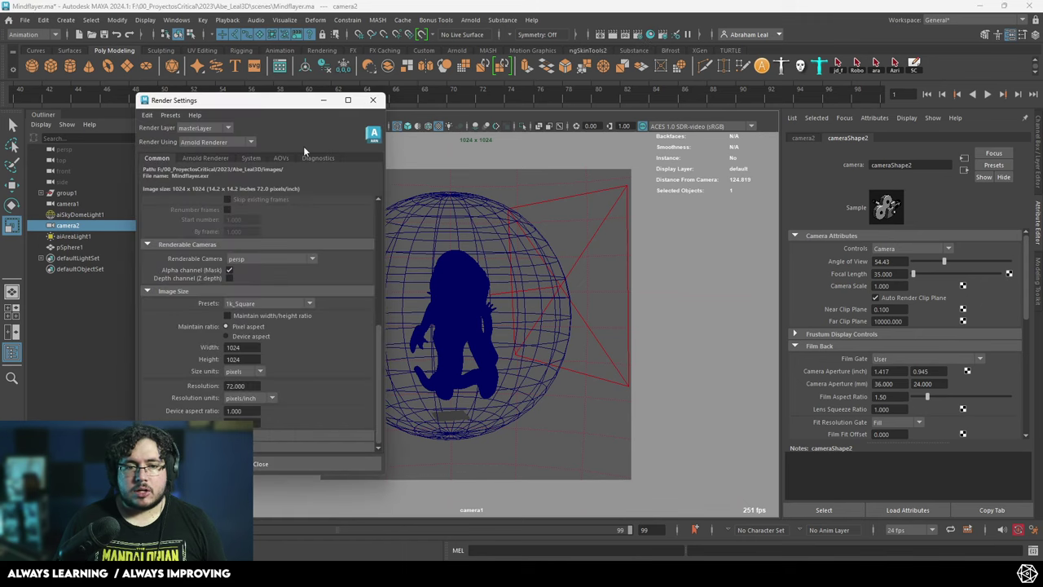
{"action": "left_click", "coordinate": [215, 158]}
{"action": "left_click", "coordinate": [155, 158]}
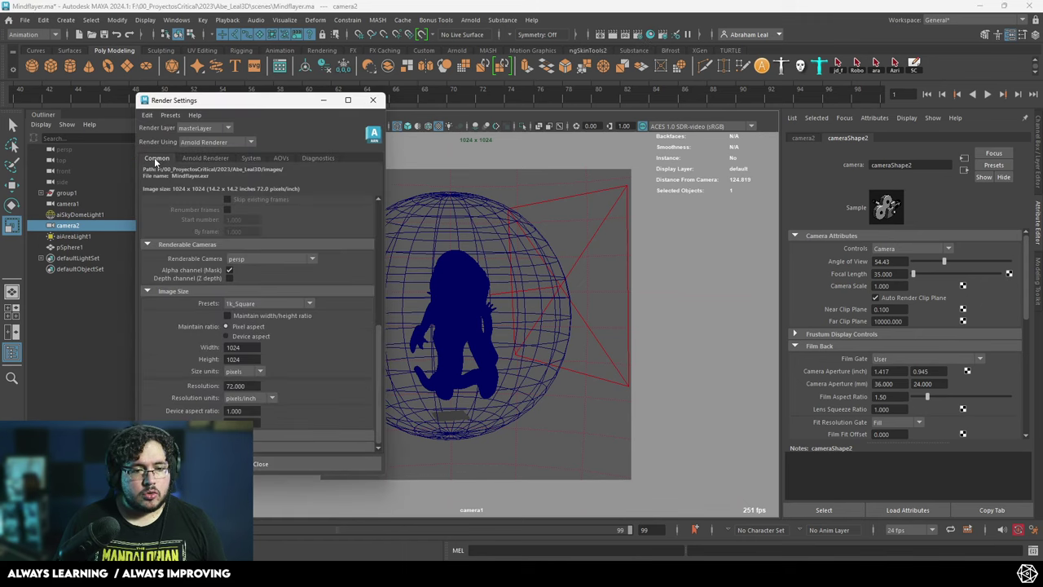
{"action": "left_click", "coordinate": [268, 302]}
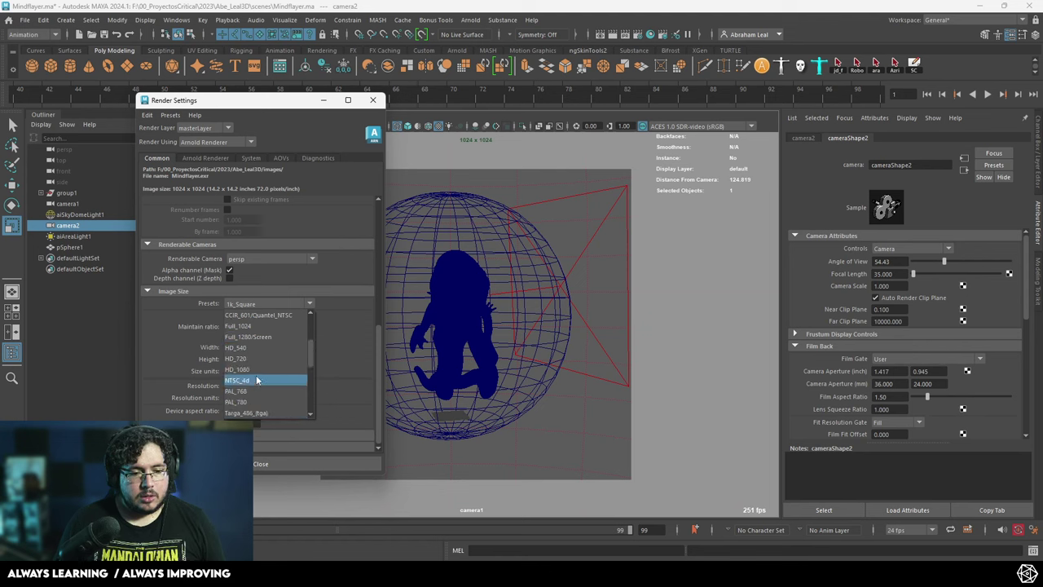
{"action": "left_click", "coordinate": [245, 369]}
{"action": "left_click", "coordinate": [373, 100]}
- Reframe camera1 for the widescreen format, placing the creature left of center
{"action": "middle_click_drag", "start_coordinate": [538, 300], "coordinate": [489, 310], "text": "alt"}
{"action": "right_click_drag", "start_coordinate": [489, 310], "coordinate": [498, 319], "text": "alt"}
{"action": "mouse_move", "coordinate": [498, 319]}
{"action": "left_mouse_down", "text": "alt"}
{"action": "mouse_move", "coordinate": [480, 315]}
{"action": "mouse_move", "coordinate": [510, 316]}
{"action": "left_mouse_up", "text": "alt"}
{"action": "right_click_drag", "start_coordinate": [510, 316], "coordinate": [527, 319], "text": "alt"}
{"action": "mouse_move", "coordinate": [528, 322]}
{"action": "left_mouse_down", "text": "alt"}
{"action": "mouse_move", "coordinate": [531, 307]}
{"action": "mouse_move", "coordinate": [519, 303]}
{"action": "left_mouse_up", "text": "alt"}
- Render the new composition in Arnold RenderView through cameraShape1 and inspect the creature
{"action": "left_click", "coordinate": [470, 20]}
{"action": "left_click", "coordinate": [481, 36]}
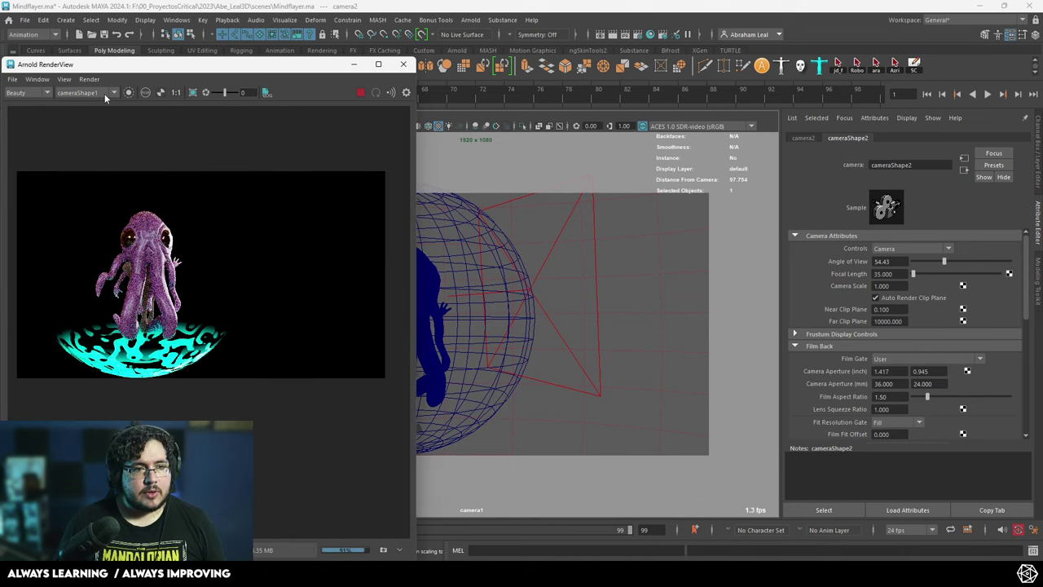
{"action": "scroll", "coordinate": [167, 253], "scroll_direction": "up", "scroll_amount": 4}
{"action": "scroll", "coordinate": [169, 303], "scroll_direction": "down", "scroll_amount": 4}
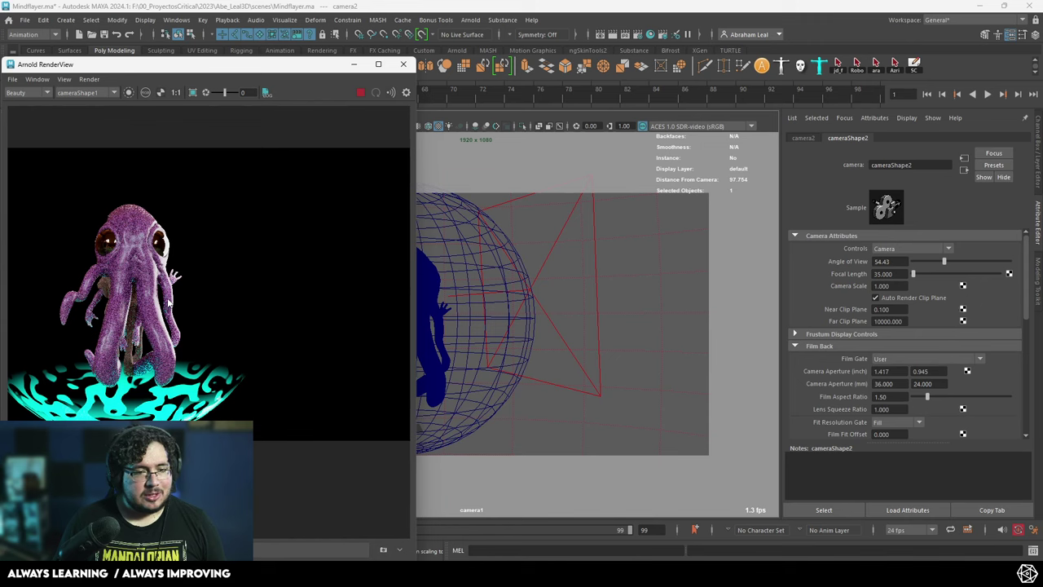
- Set the Subsurface Radius color of the creature's M_Skin material to pure red and check the render
{"action": "left_click", "coordinate": [428, 282]}
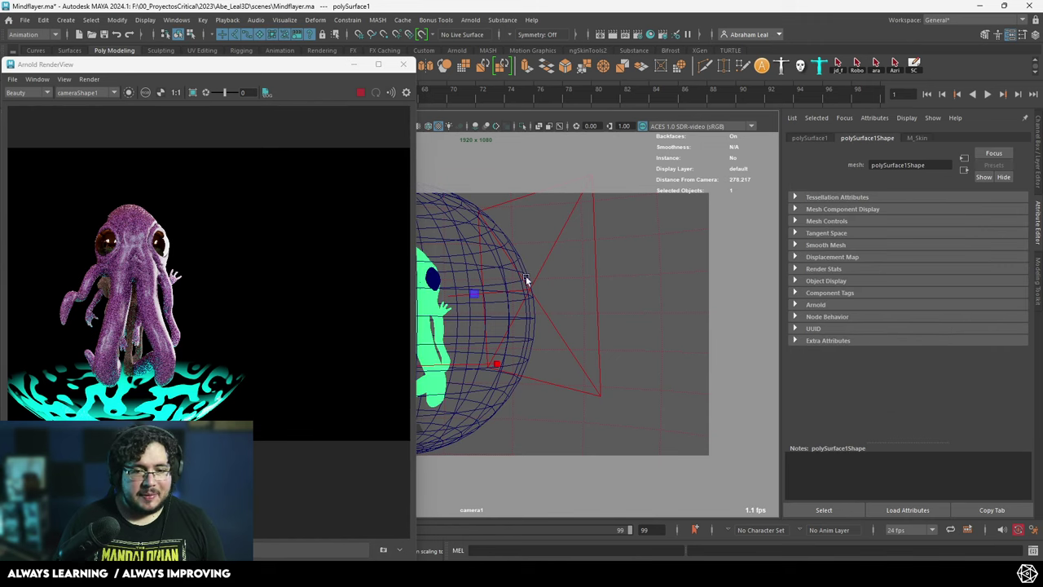
{"action": "left_click", "coordinate": [917, 138]}
{"action": "scroll", "coordinate": [896, 375], "scroll_direction": "down", "scroll_amount": 3}
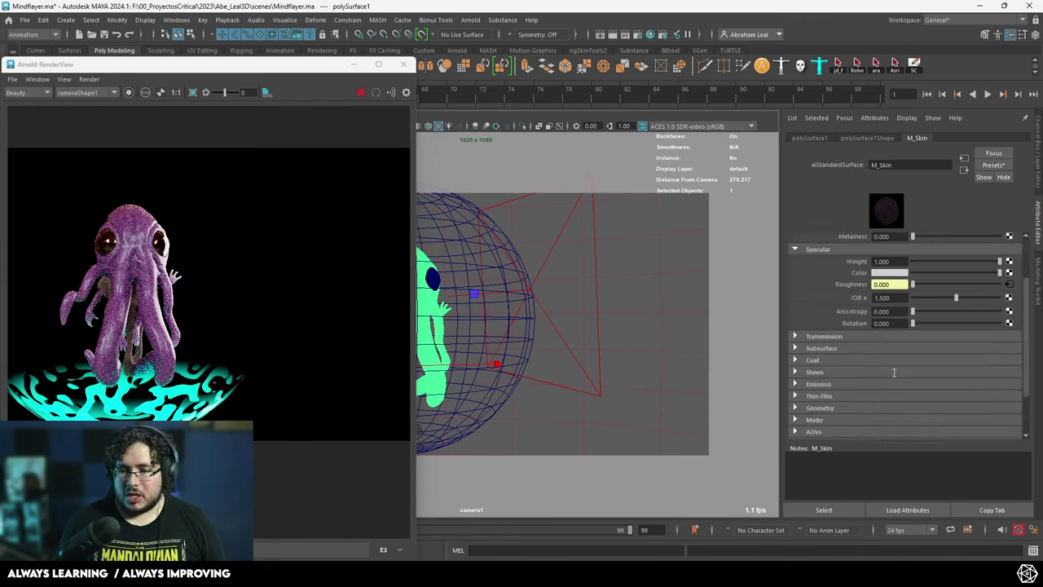
{"action": "left_click", "coordinate": [803, 301]}
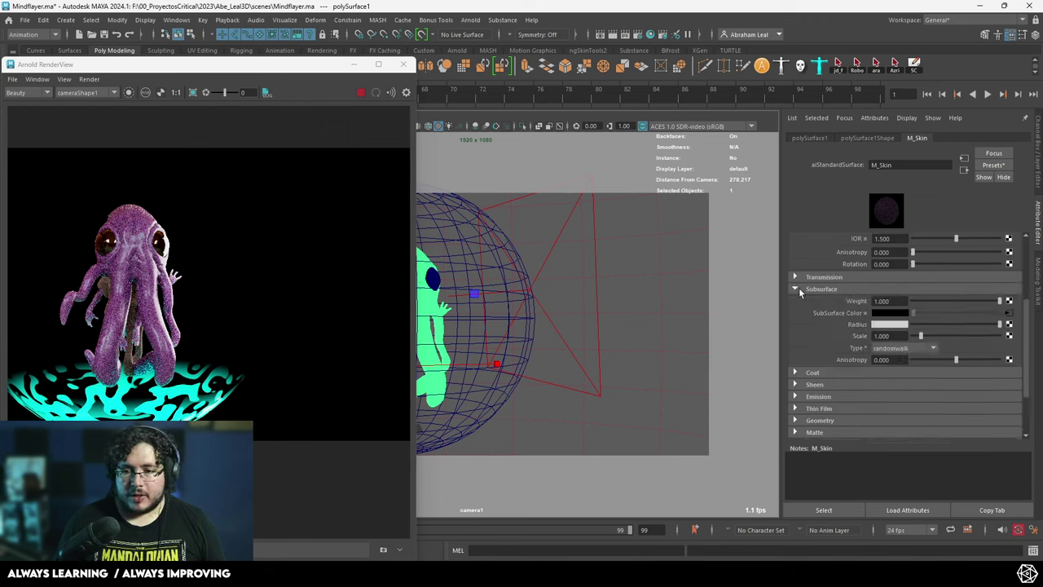
{"action": "left_click", "coordinate": [883, 321]}
{"action": "left_click", "coordinate": [869, 315]}
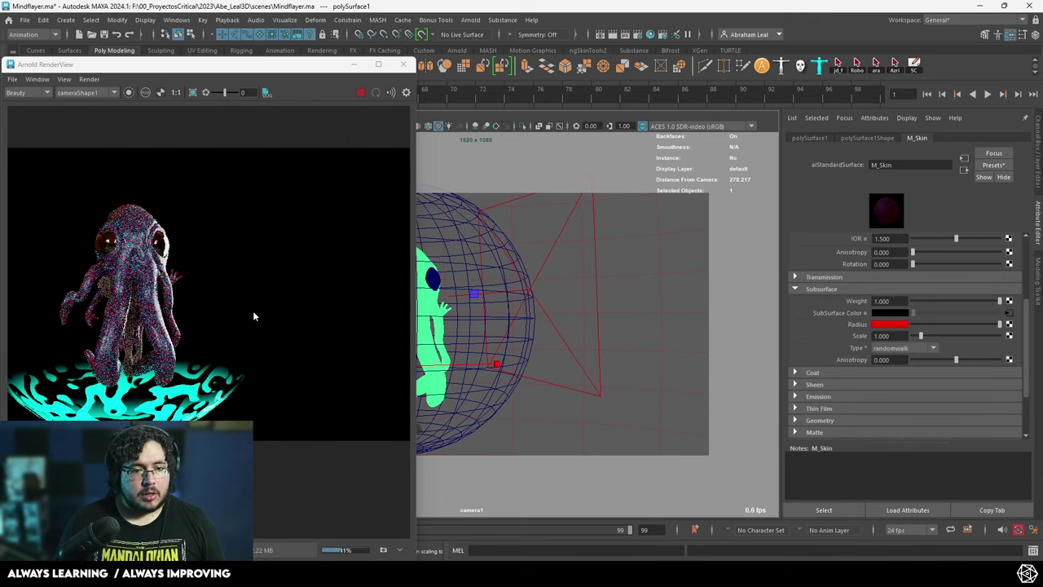
{"action": "scroll", "coordinate": [163, 290], "scroll_direction": "up", "scroll_amount": 2}
{"action": "scroll", "coordinate": [173, 285], "scroll_direction": "down", "scroll_amount": 2}
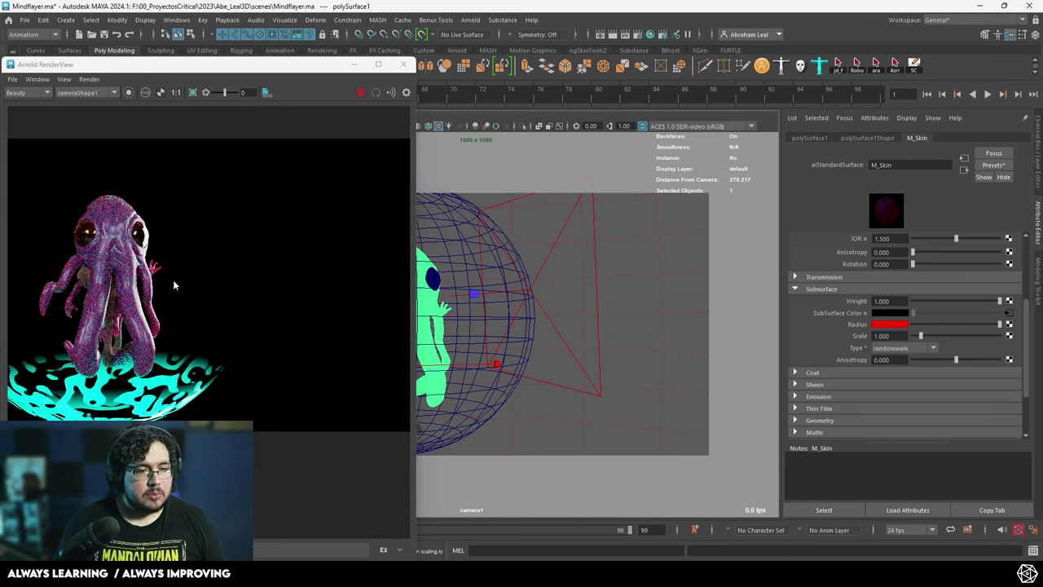
- Select the sphere and graph its glowing aiStandardSurface2 network in Hypershade
{"action": "left_click", "coordinate": [506, 275]}
{"action": "scroll", "coordinate": [948, 337], "scroll_direction": "up", "scroll_amount": 3}
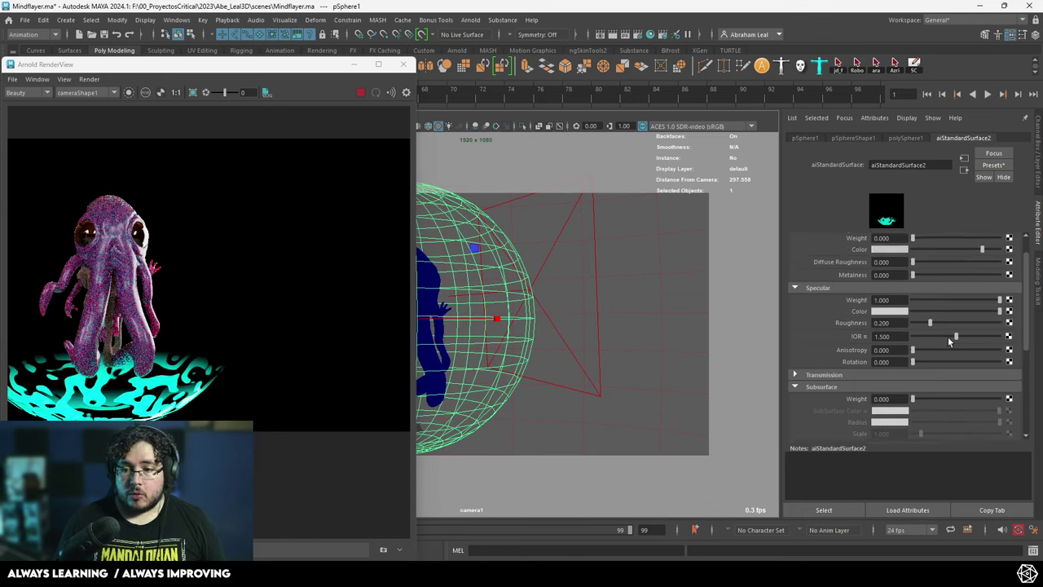
{"action": "left_click", "coordinate": [651, 35]}
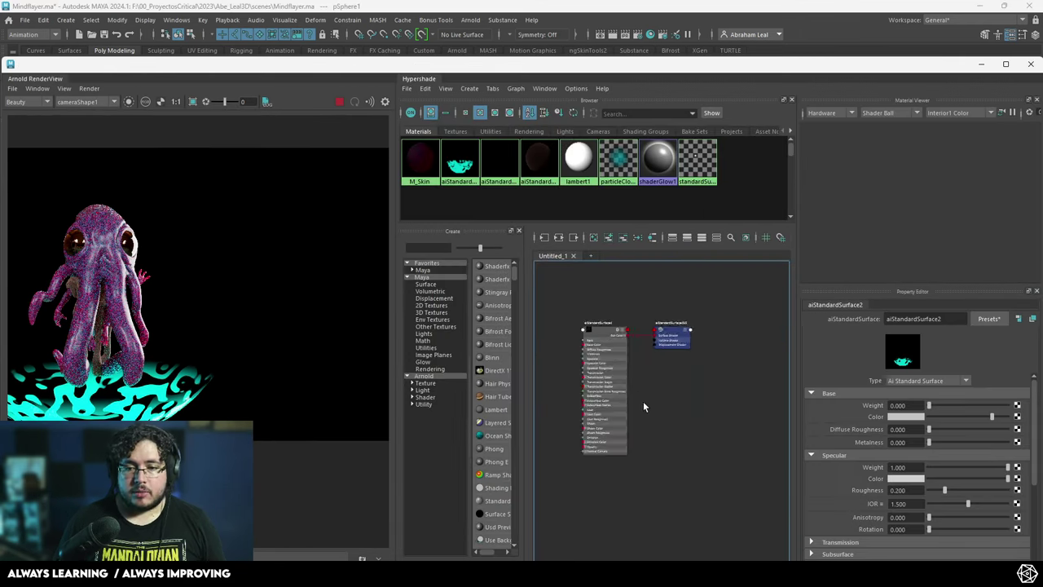
{"action": "scroll", "coordinate": [643, 406], "scroll_direction": "up", "scroll_amount": 2}
{"action": "middle_click_drag", "start_coordinate": [596, 363], "coordinate": [663, 372], "text": "alt"}
{"action": "left_click", "coordinate": [664, 372]}
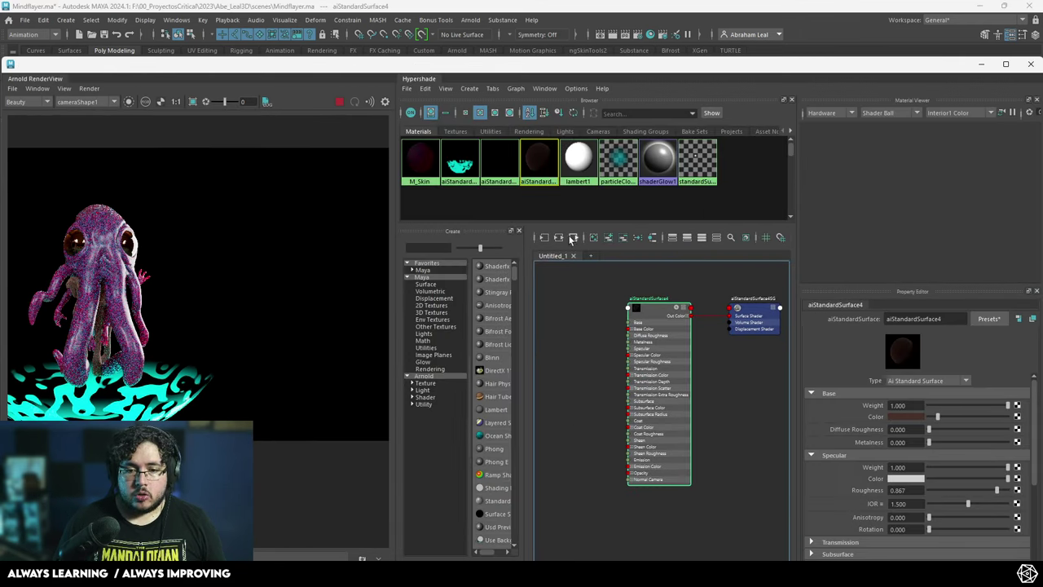
{"action": "left_click", "coordinate": [559, 238]}
{"action": "middle_click_drag", "start_coordinate": [606, 411], "coordinate": [673, 383], "text": "alt"}
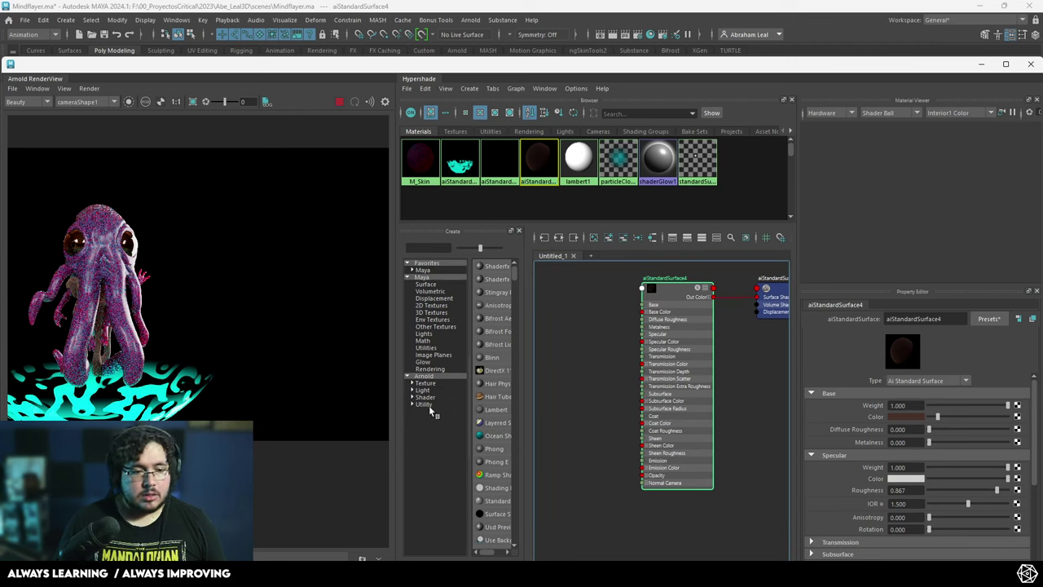
{"action": "middle_click_drag", "start_coordinate": [462, 161], "coordinate": [541, 260]}
{"action": "left_click", "coordinate": [559, 238]}
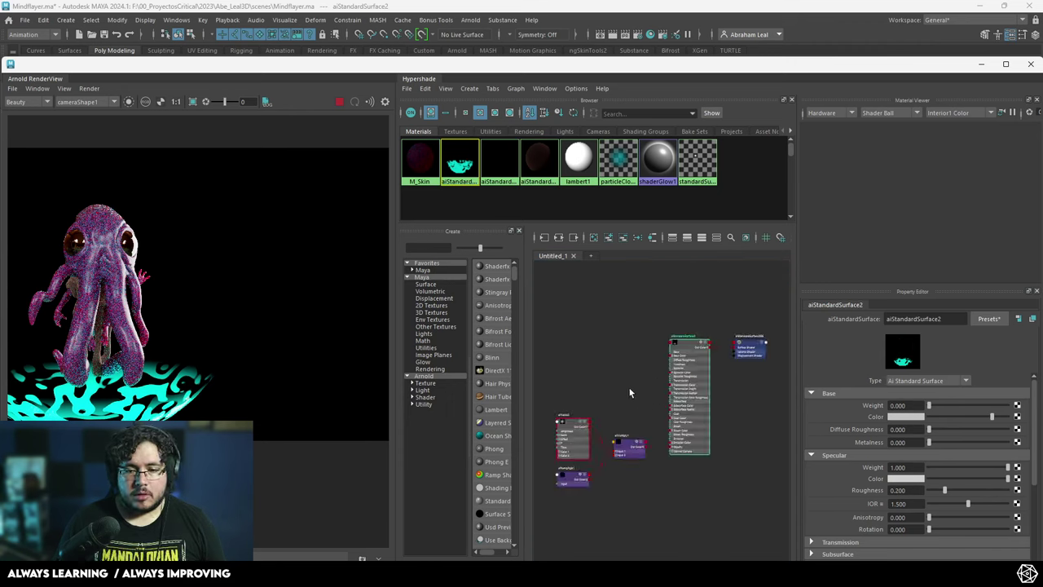
- Move the black stop of aiRampRgb1 to position 0.374 and check the sphere's glow in the render
{"action": "scroll", "coordinate": [611, 411], "scroll_direction": "up", "scroll_amount": 5}
{"action": "scroll", "coordinate": [620, 394], "scroll_direction": "down", "scroll_amount": 1}
{"action": "middle_click_drag", "start_coordinate": [639, 386], "coordinate": [772, 320], "text": "alt"}
{"action": "left_click", "coordinate": [643, 394]}
{"action": "middle_click_drag", "start_coordinate": [694, 509], "coordinate": [766, 447], "text": "alt"}
{"action": "left_click", "coordinate": [668, 464]}
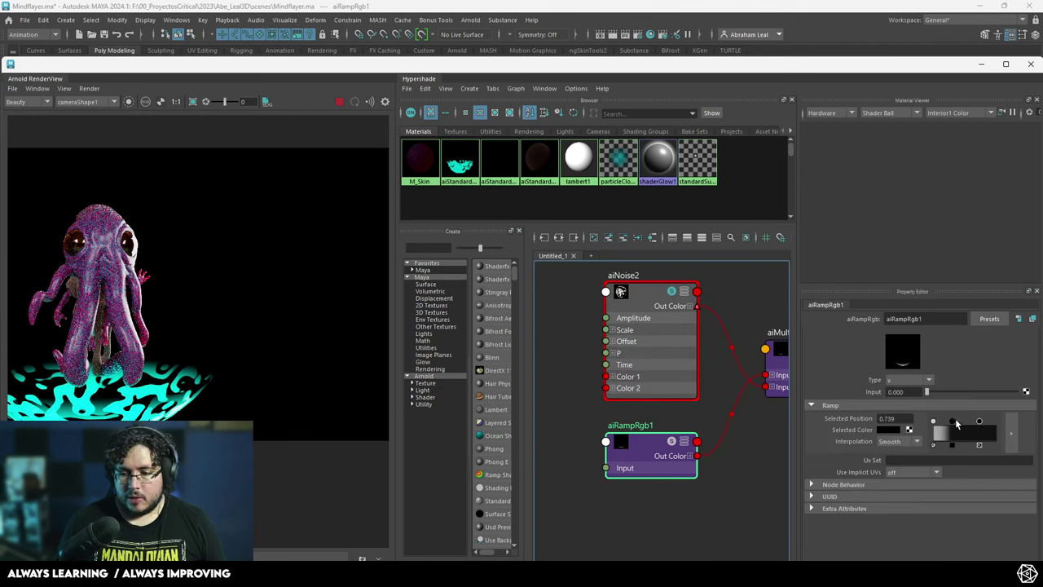
{"action": "mouse_move", "coordinate": [957, 423]}
{"action": "left_mouse_down"}
{"action": "mouse_move", "coordinate": [1014, 424]}
{"action": "mouse_move", "coordinate": [943, 436]}
{"action": "mouse_move", "coordinate": [968, 435]}
{"action": "mouse_move", "coordinate": [954, 422]}
{"action": "left_mouse_up"}
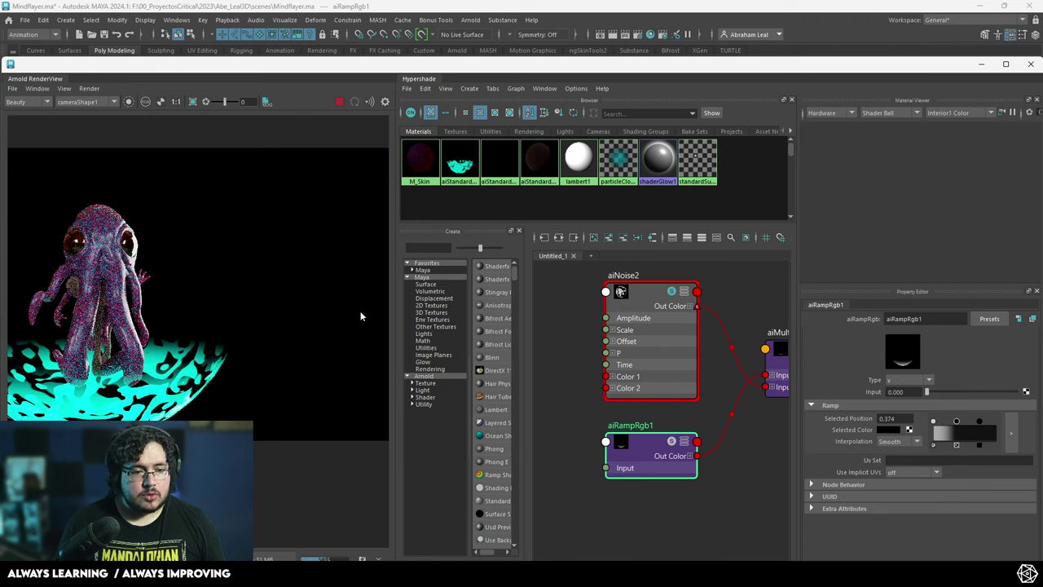
{"action": "scroll", "coordinate": [176, 279], "scroll_direction": "down", "scroll_amount": 2}
{"action": "middle_click_drag", "start_coordinate": [198, 290], "coordinate": [259, 285]}
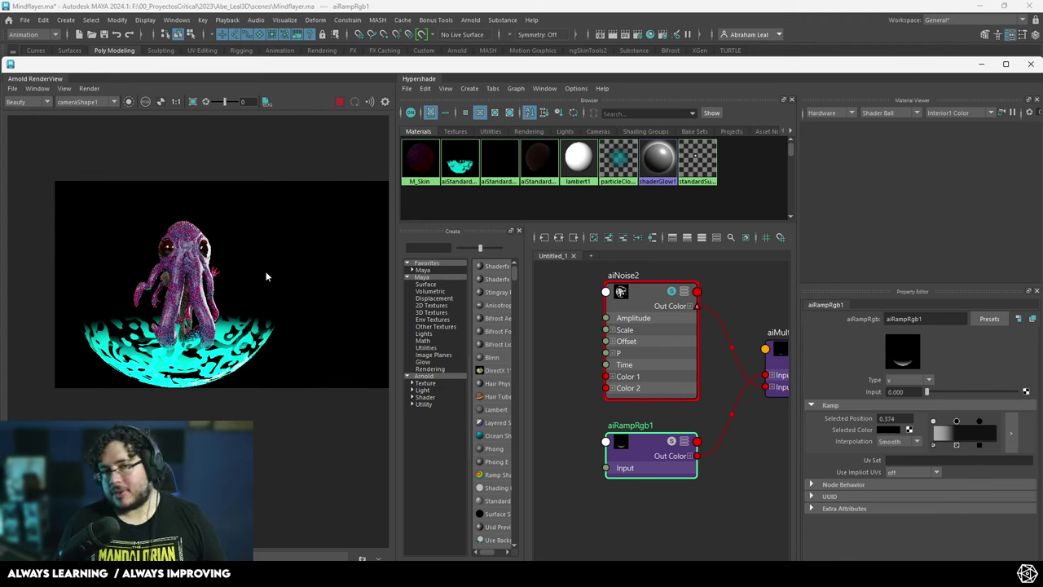